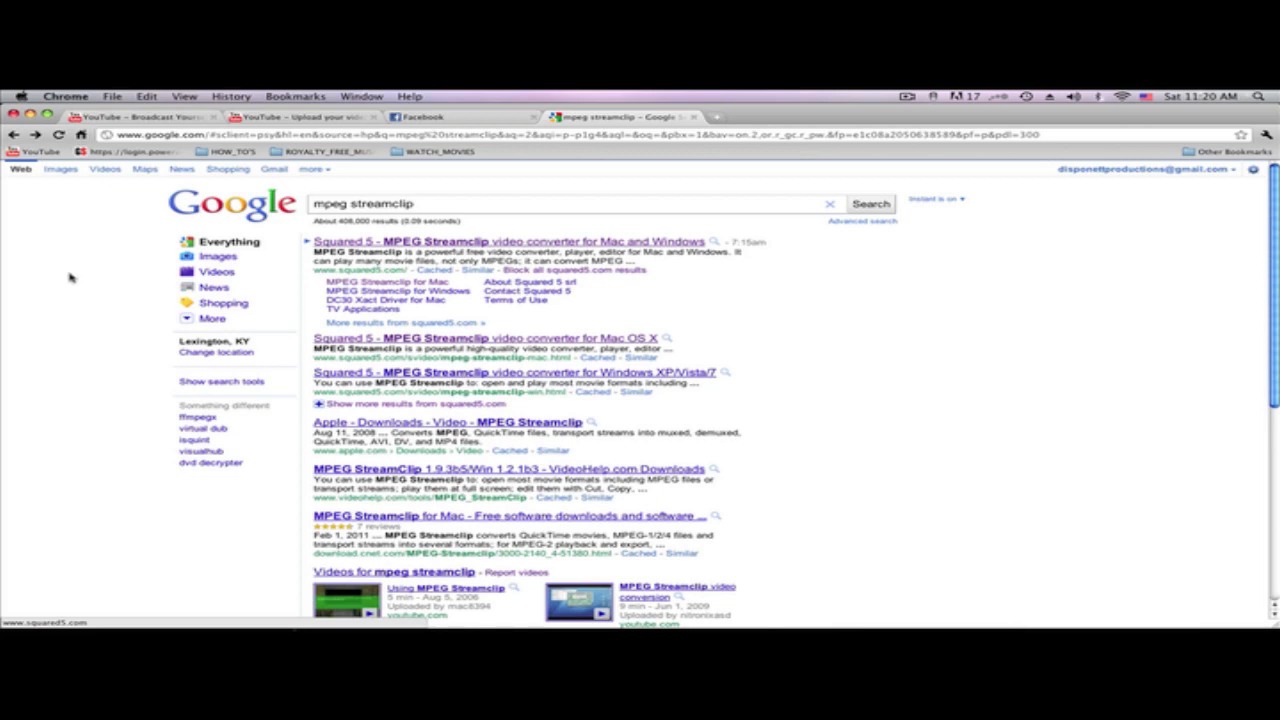
- Open the Squared 5 MPEG Streamclip site from the search results and look at its Mac and Windows download options
drag(310, 204, 435, 207)
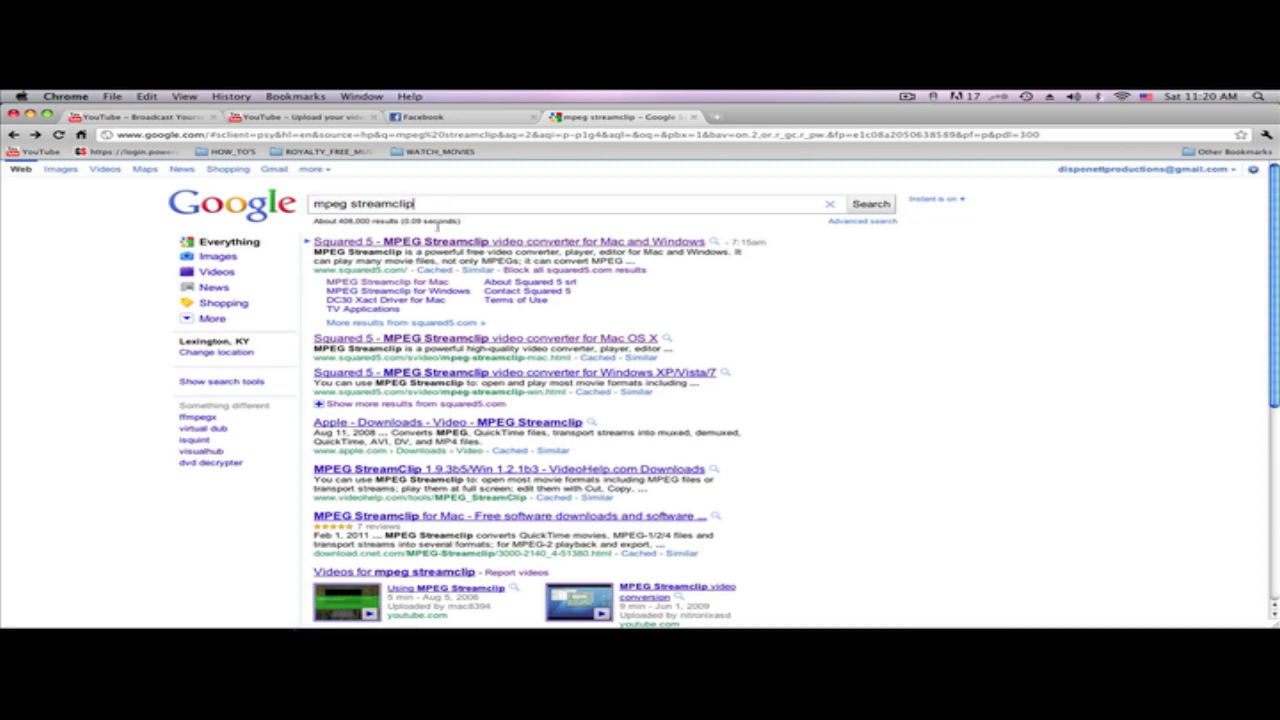
click(430, 243)
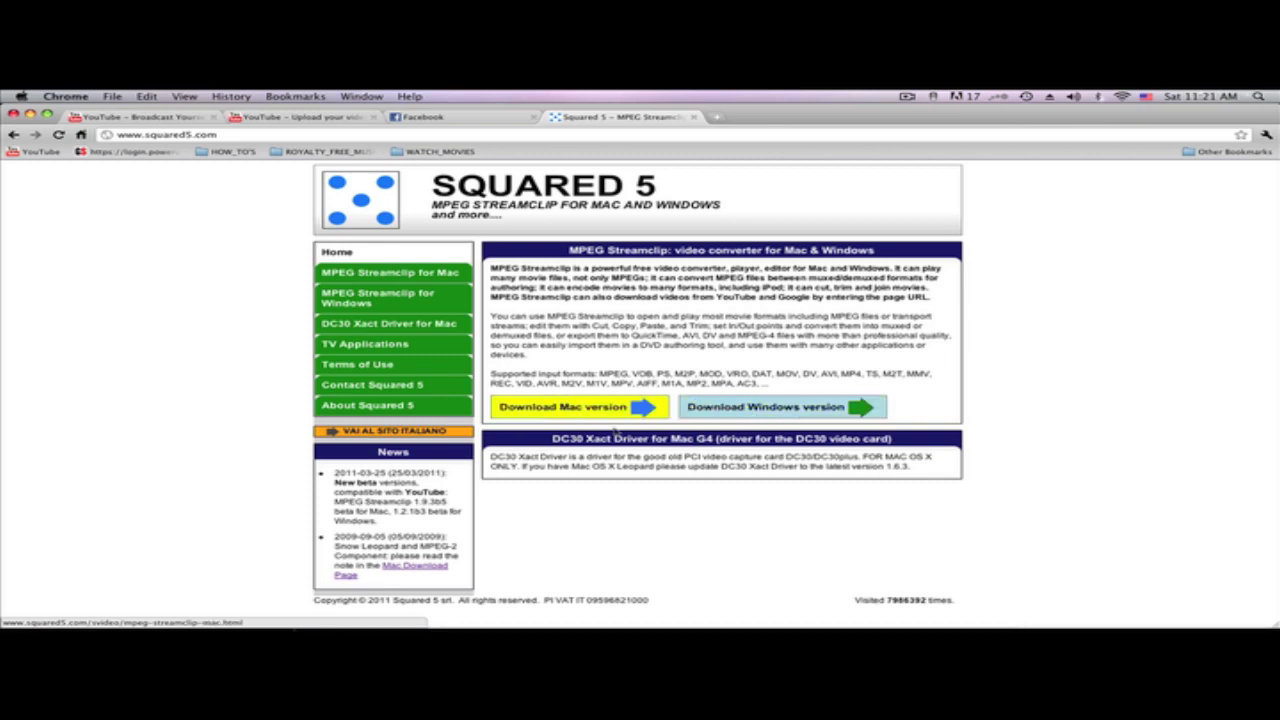
mouse_move(612, 432)
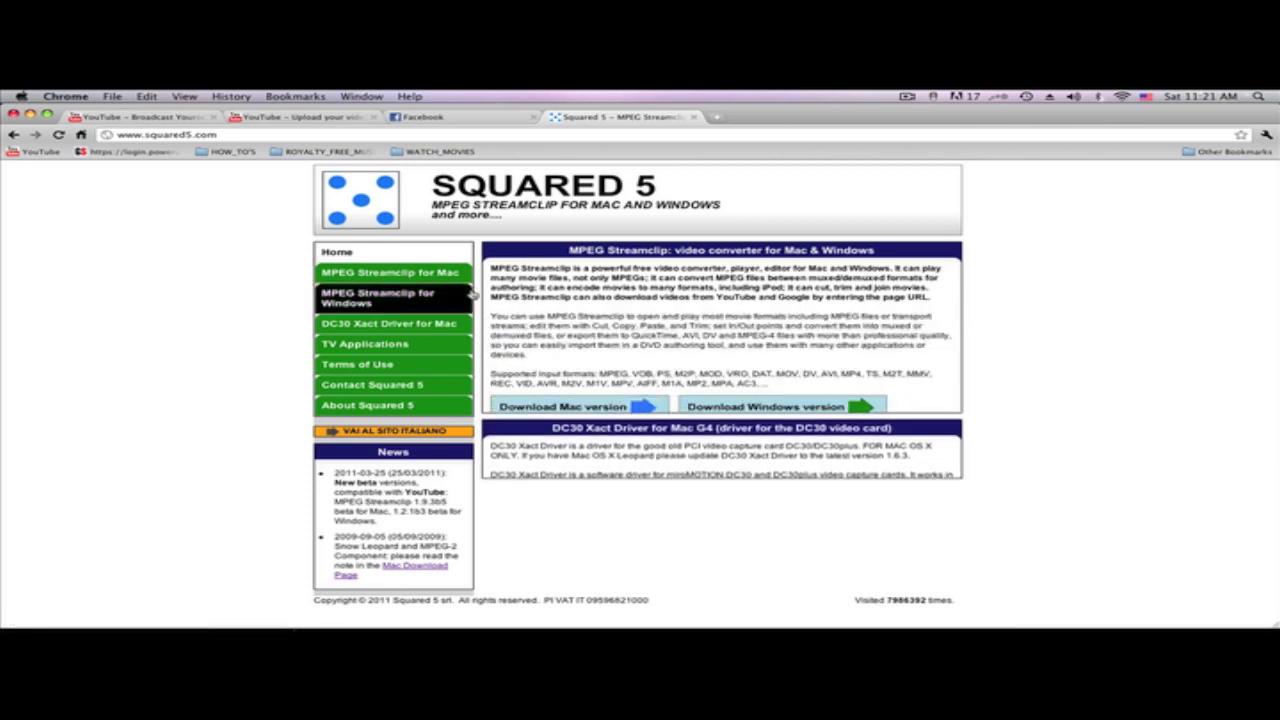
- Minimize the browser, open MPEG Streamclip, and position its main window on the desktop
click(30, 114)
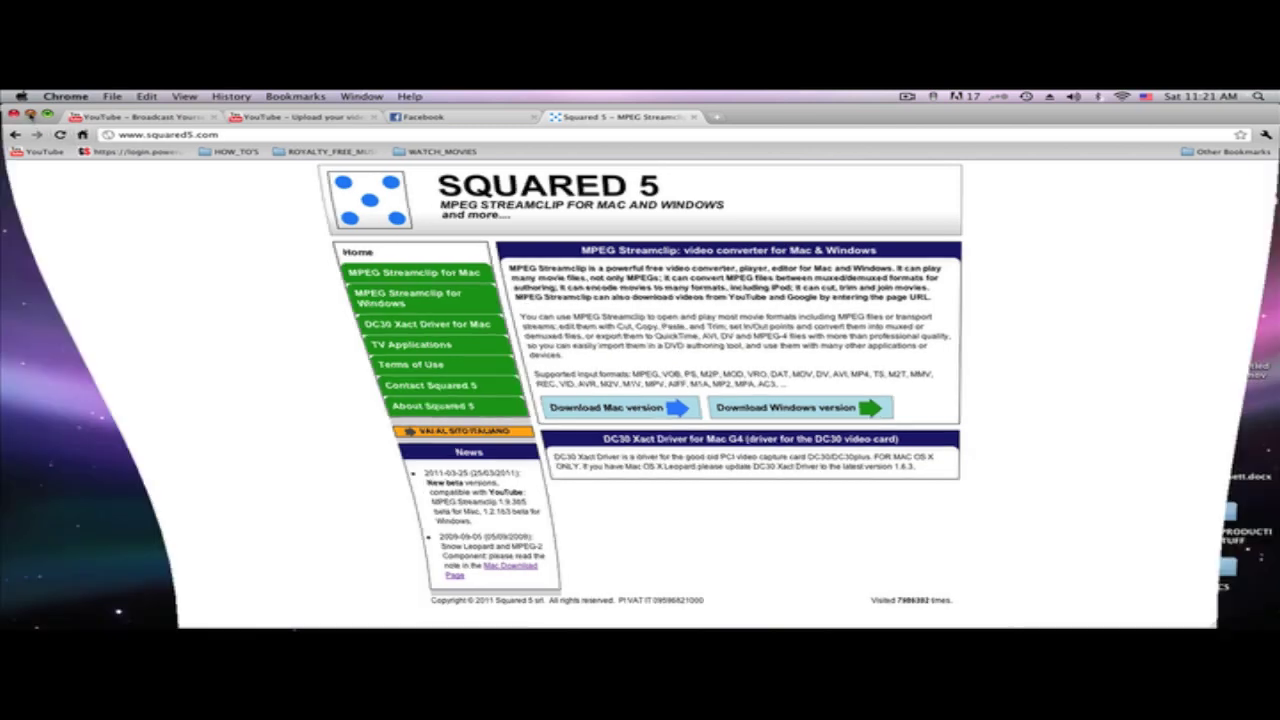
click(505, 618)
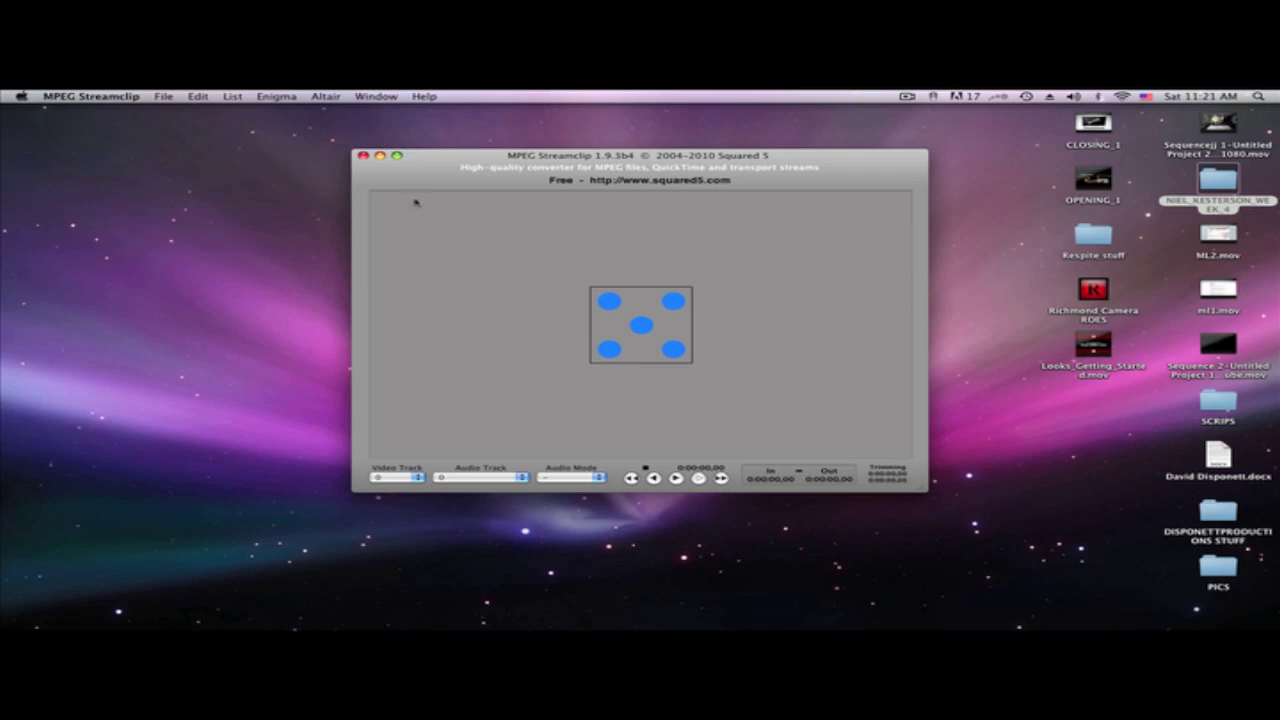
drag(472, 168, 416, 163)
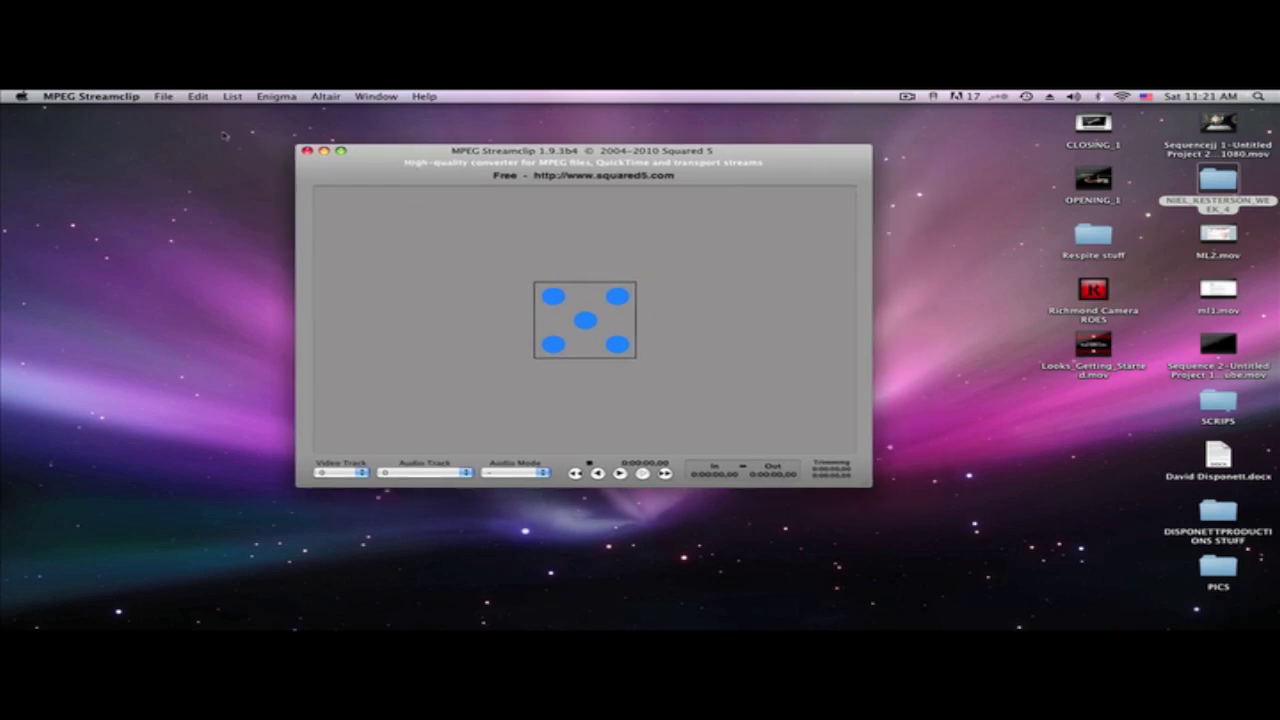
- Open the Batch List and add MVI_9572.mov from the home folder to it
click(236, 97)
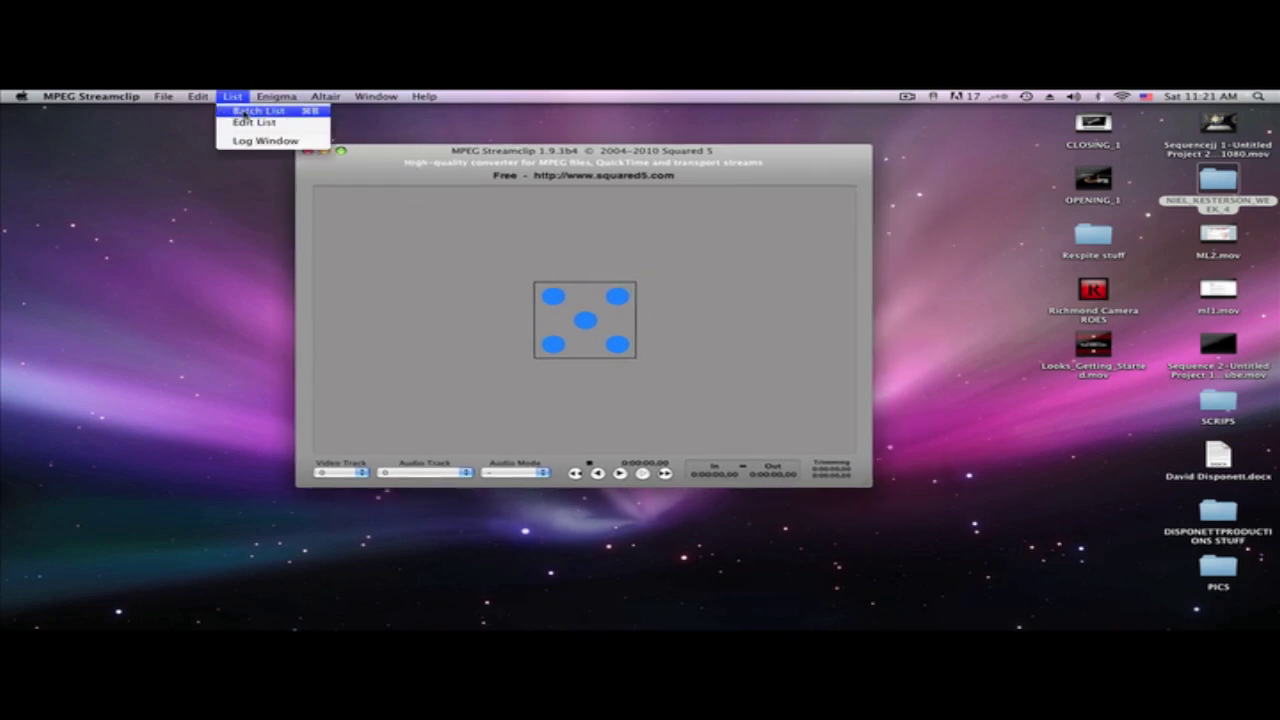
click(262, 110)
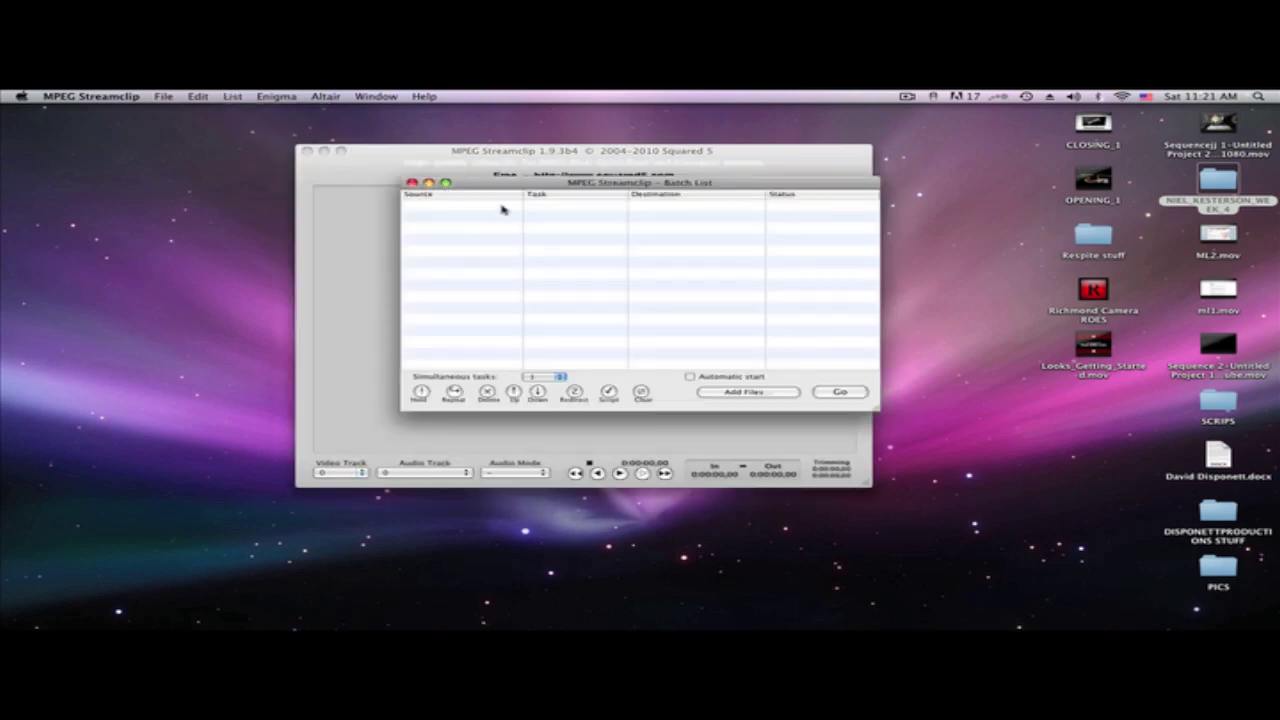
drag(557, 183, 508, 212)
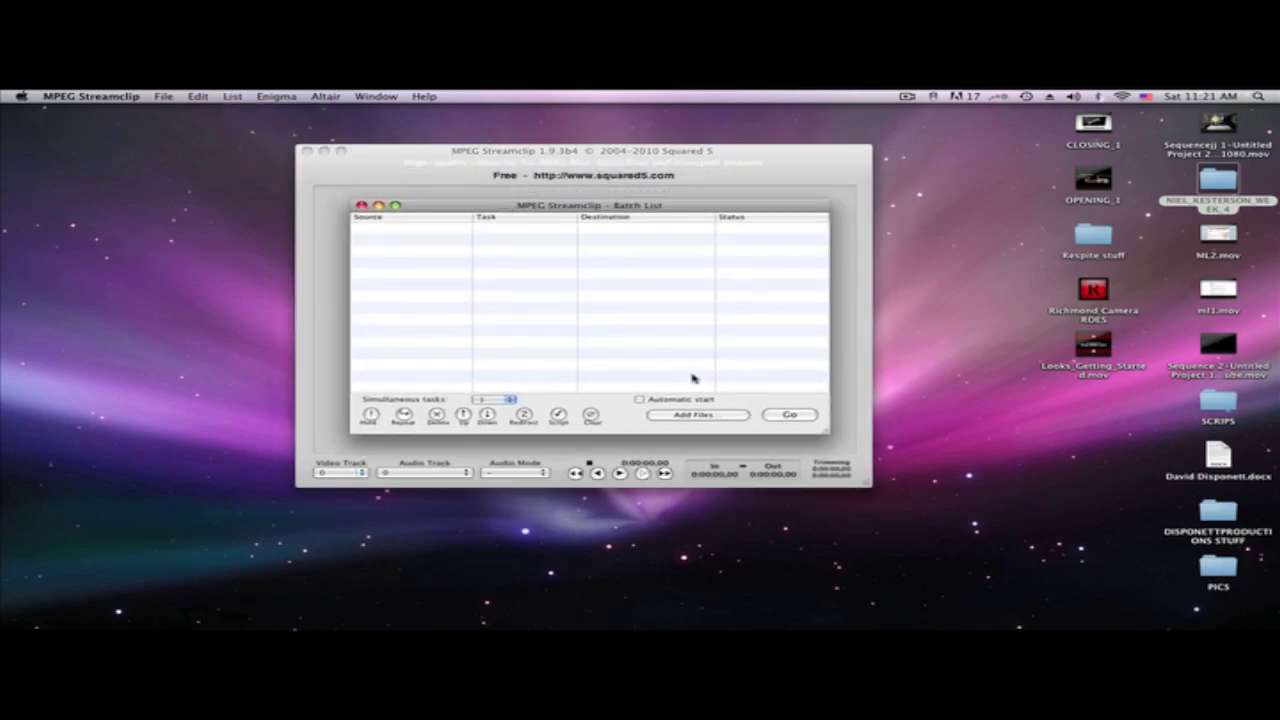
click(703, 416)
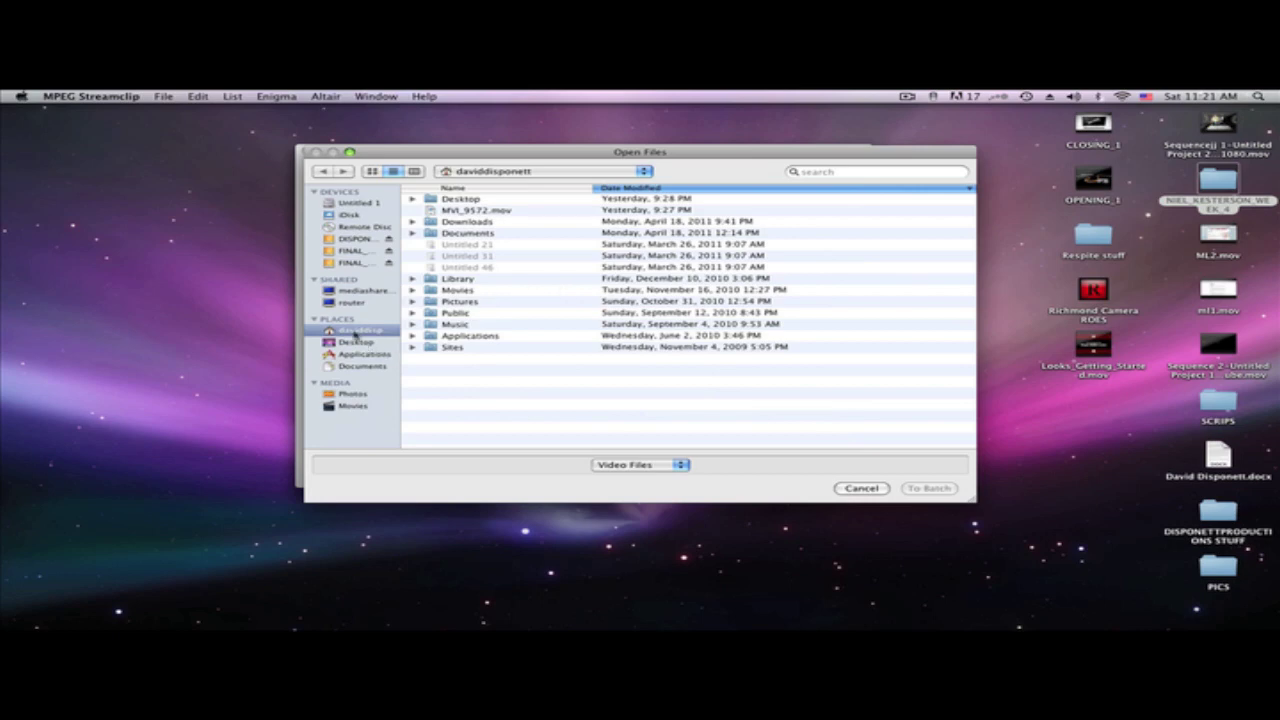
click(476, 210)
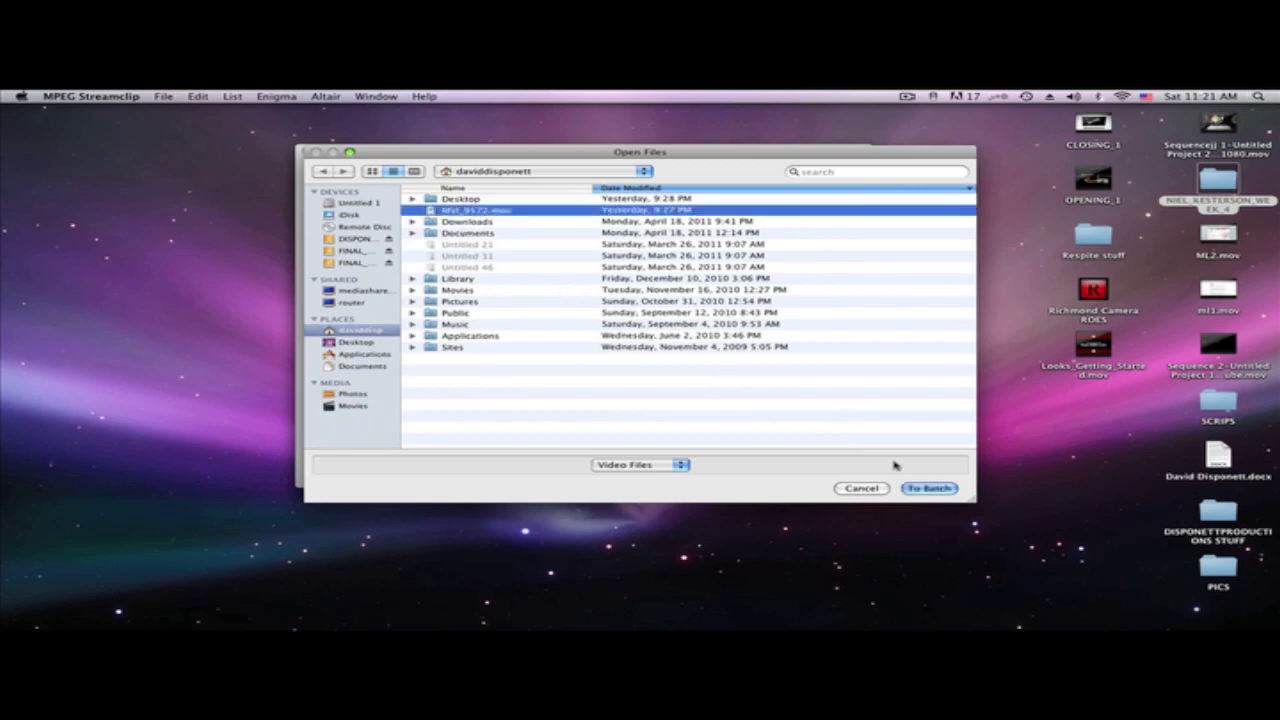
click(918, 488)
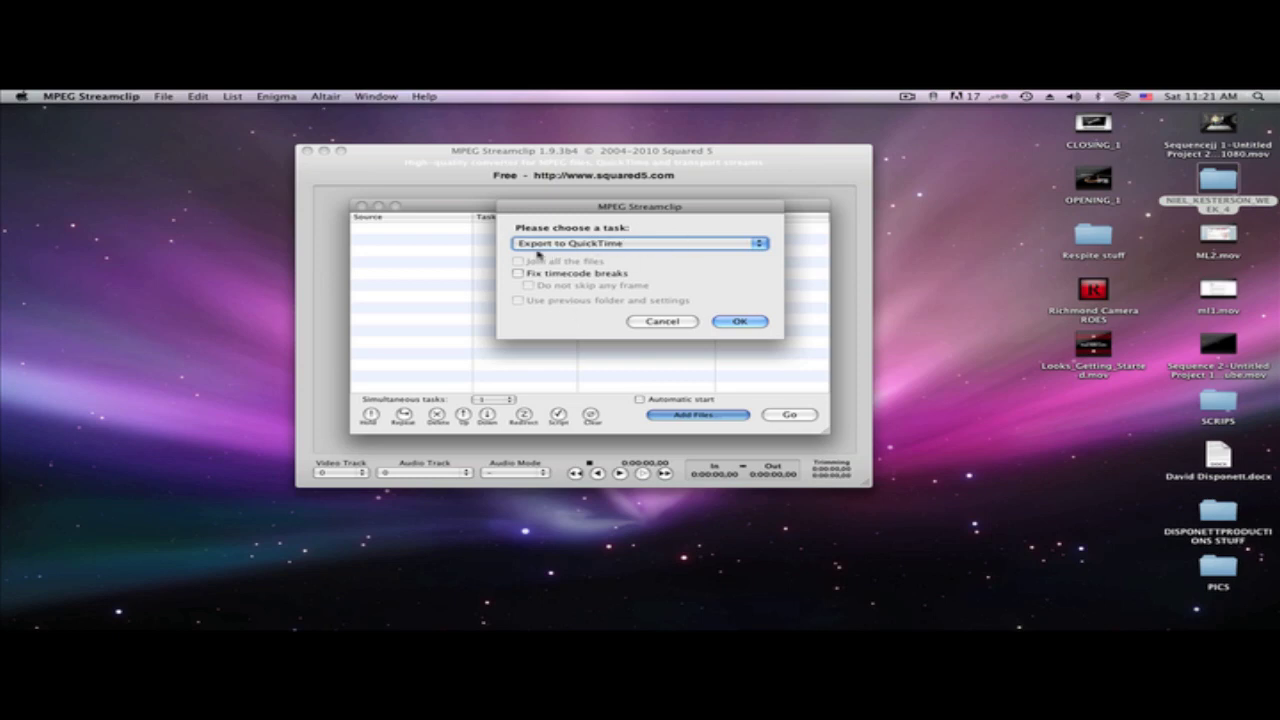
- Accept the Export to QuickTime task and choose the Desktop as the destination folder
click(724, 321)
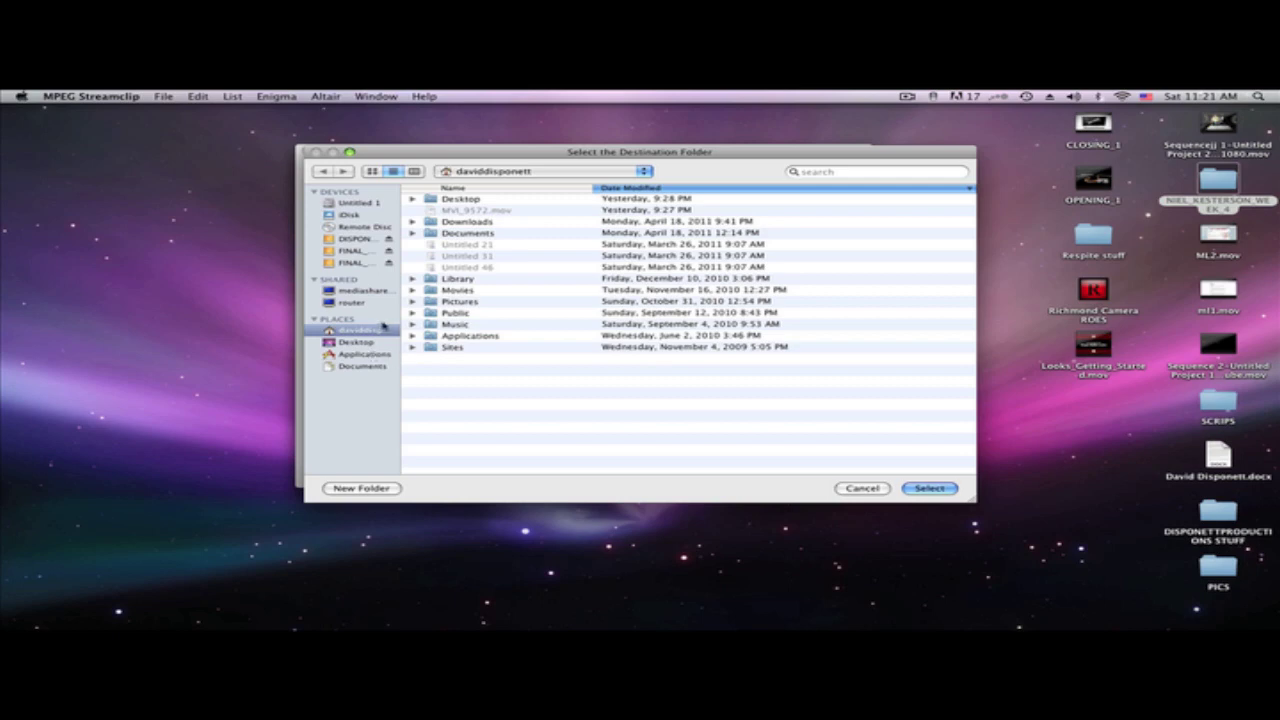
click(380, 342)
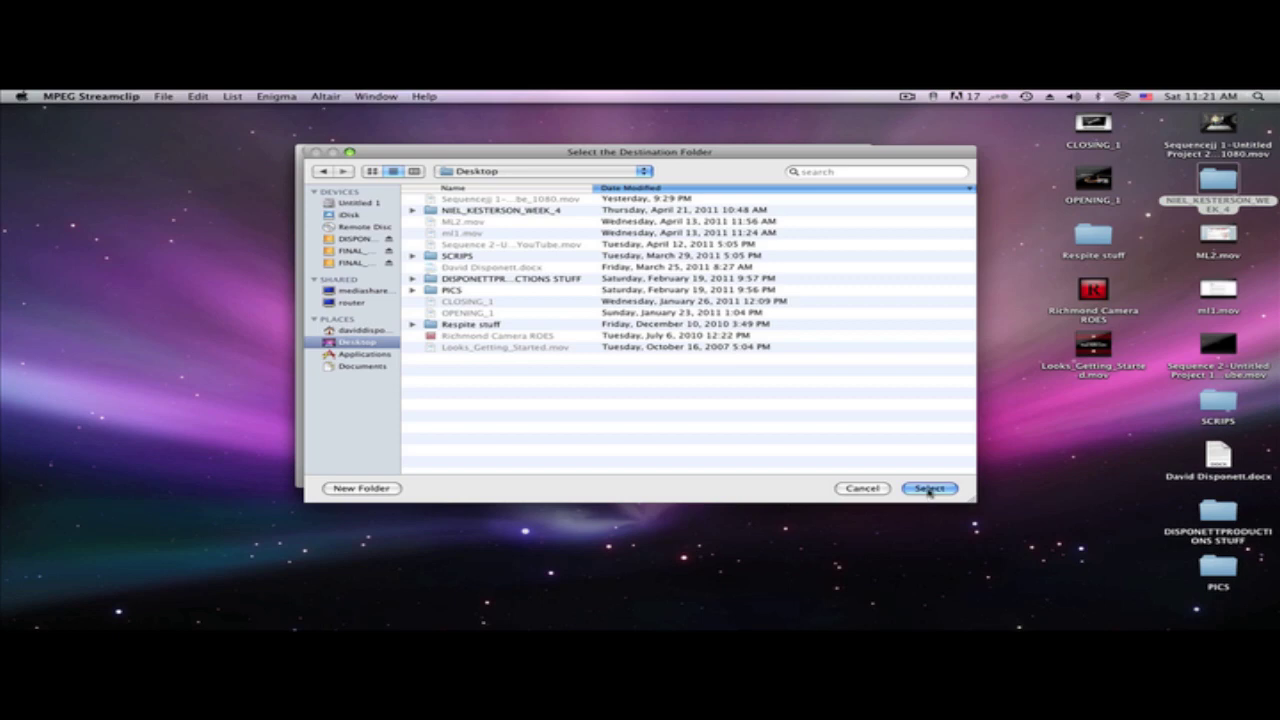
click(929, 488)
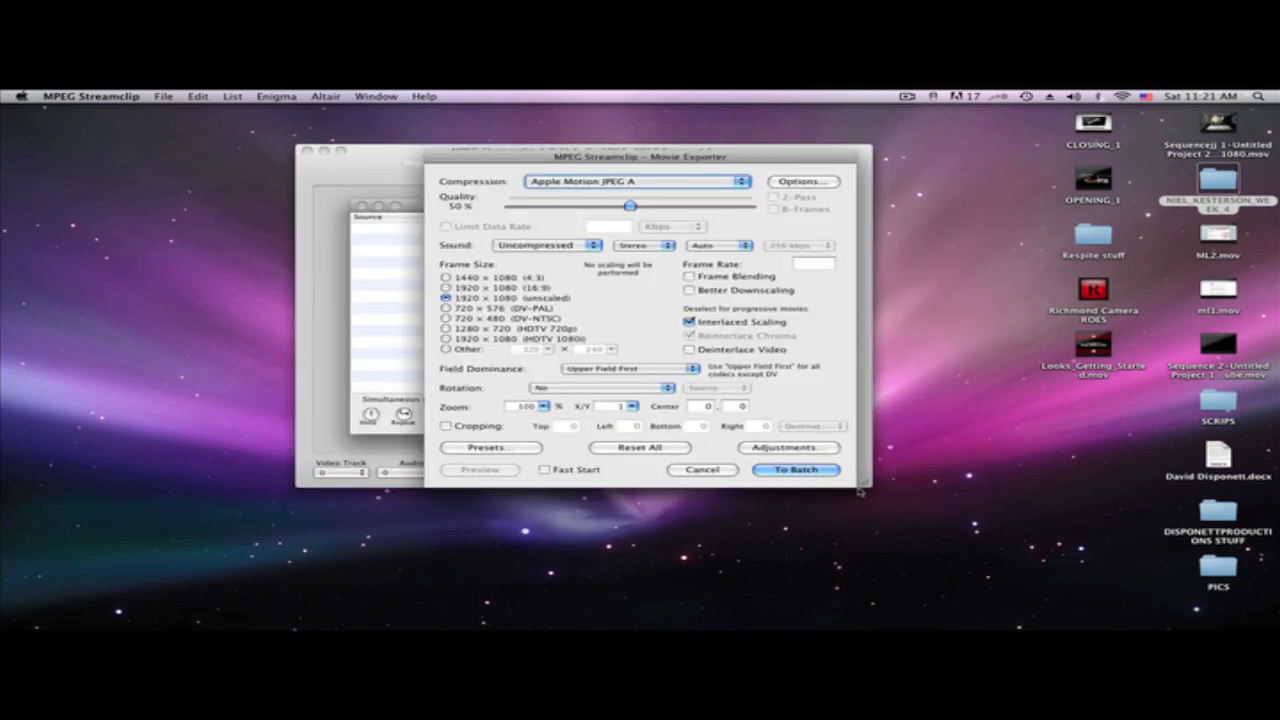
- Set the movie export compression to Apple ProRes 422
click(626, 190)
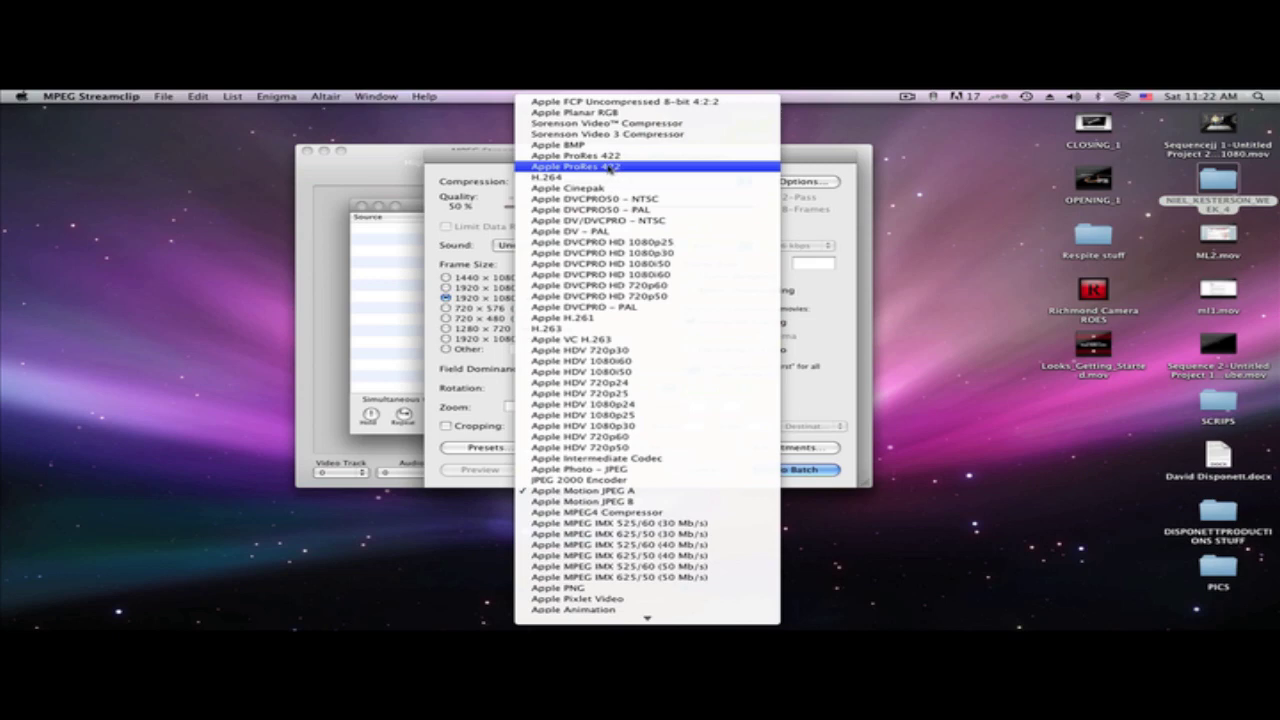
mouse_move(647, 617)
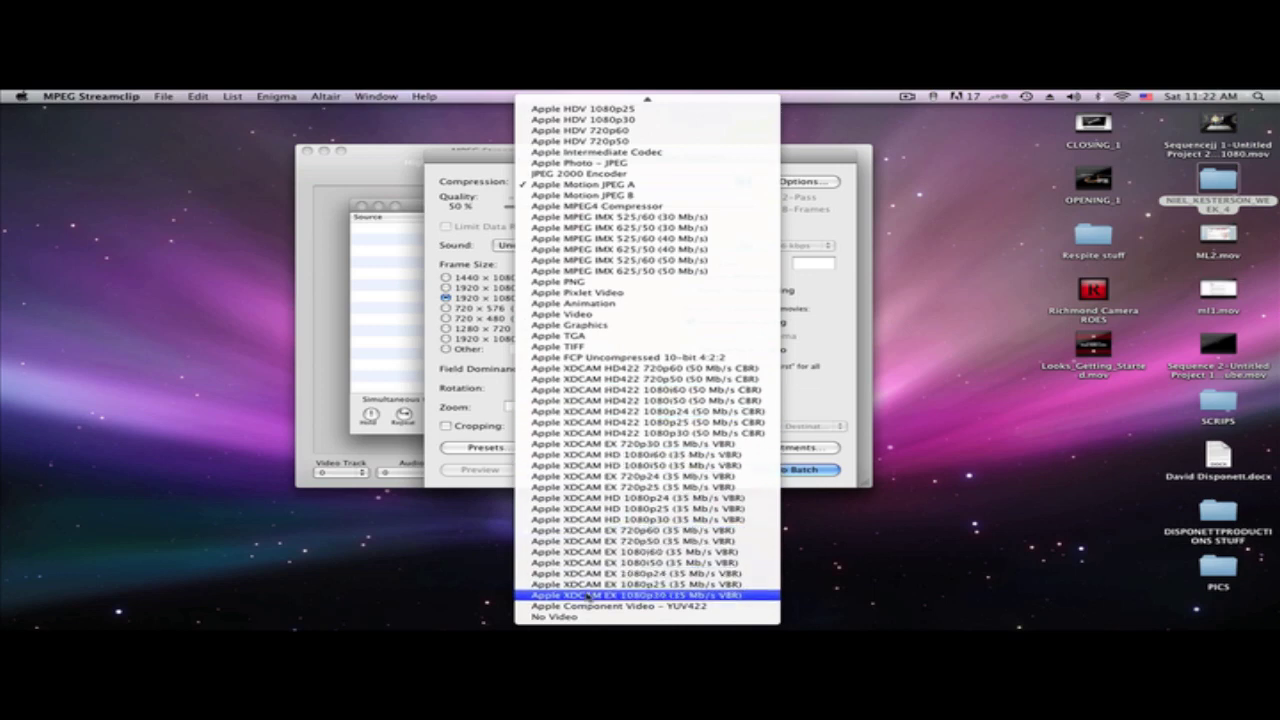
mouse_move(574, 93)
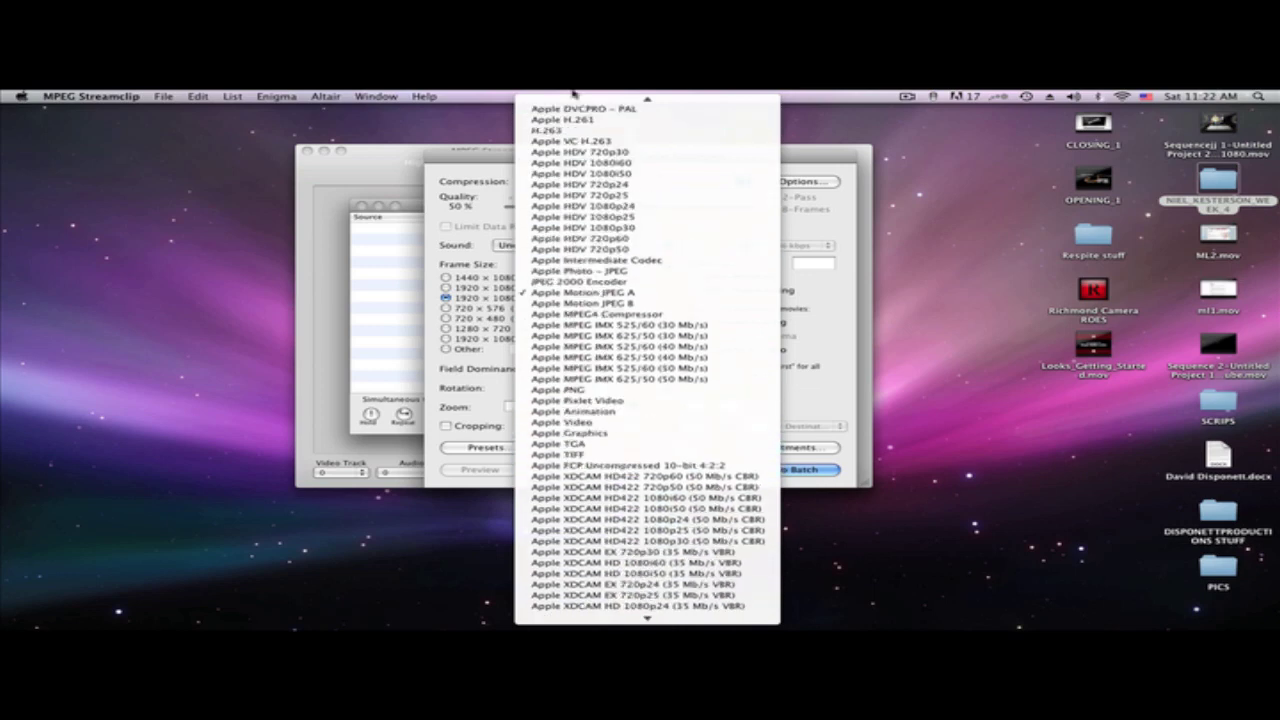
click(562, 156)
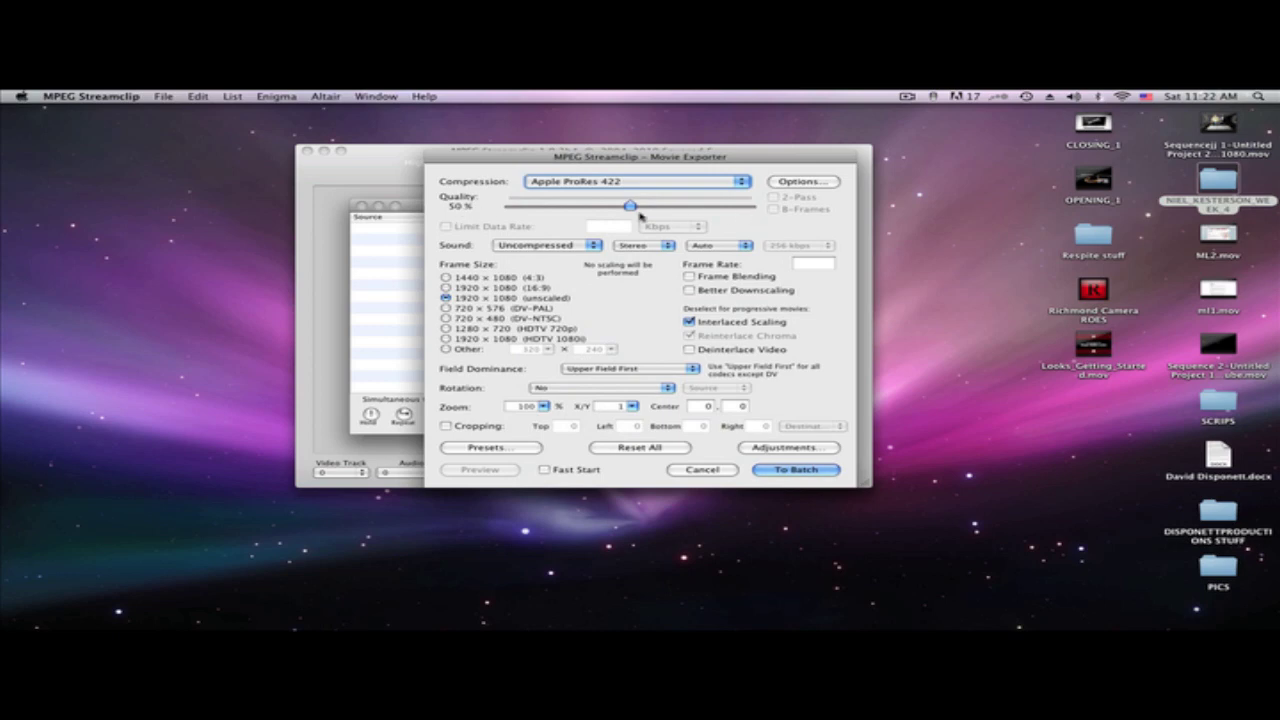
- Raise the export quality to 100% and set the sound sample rate to 48 kHz
drag(629, 205, 752, 206)
click(727, 250)
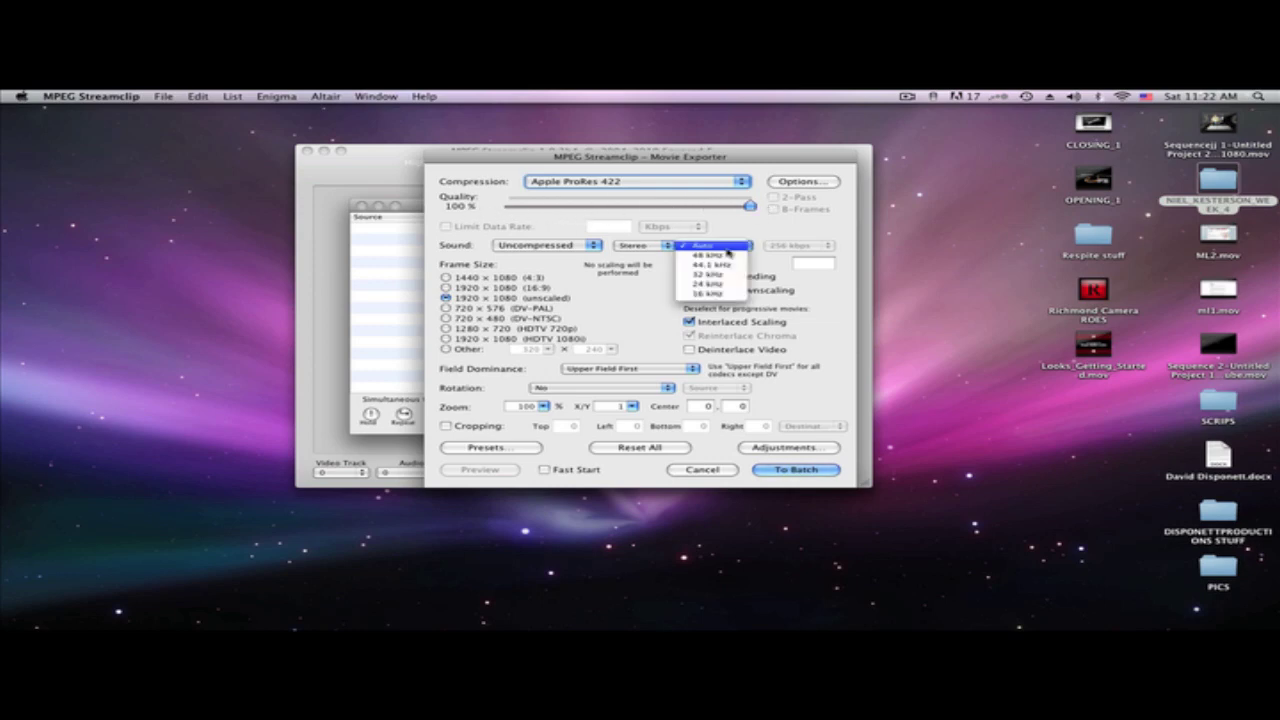
click(725, 256)
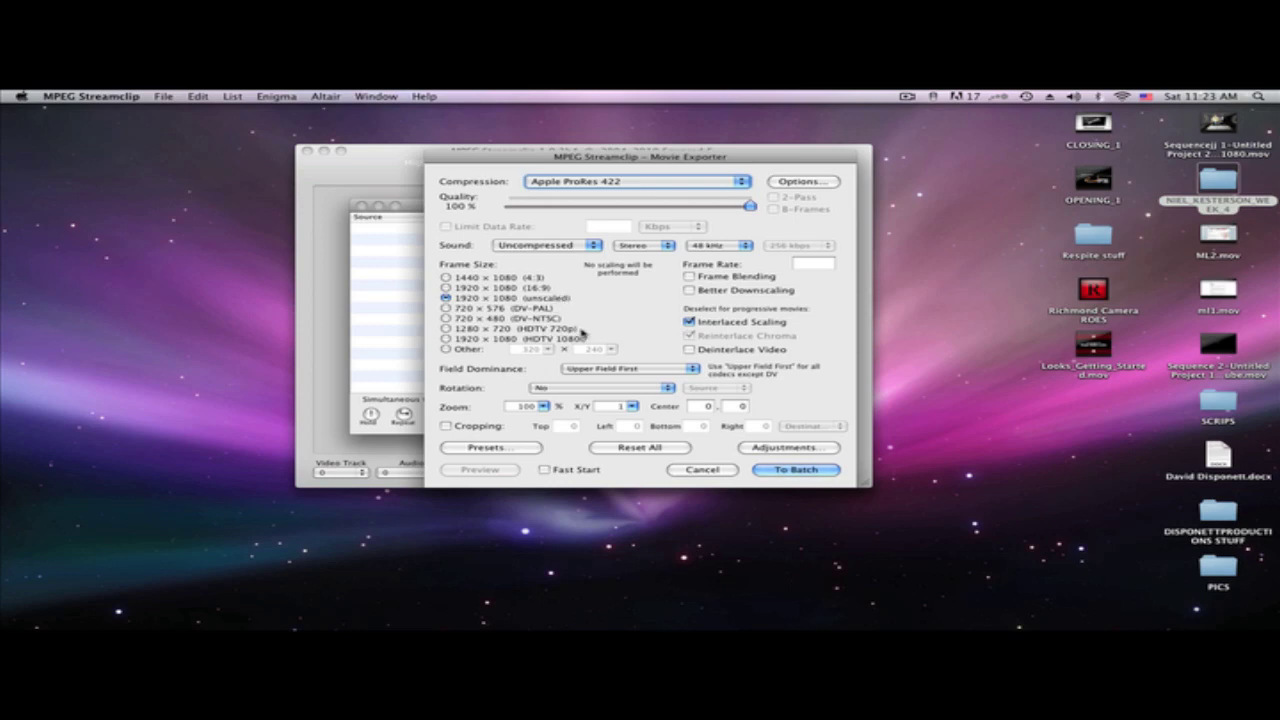
- Try the 1280 × 720 (HDTV 720p) frame size and return to 1920 × 1080 (unscaled)
click(470, 331)
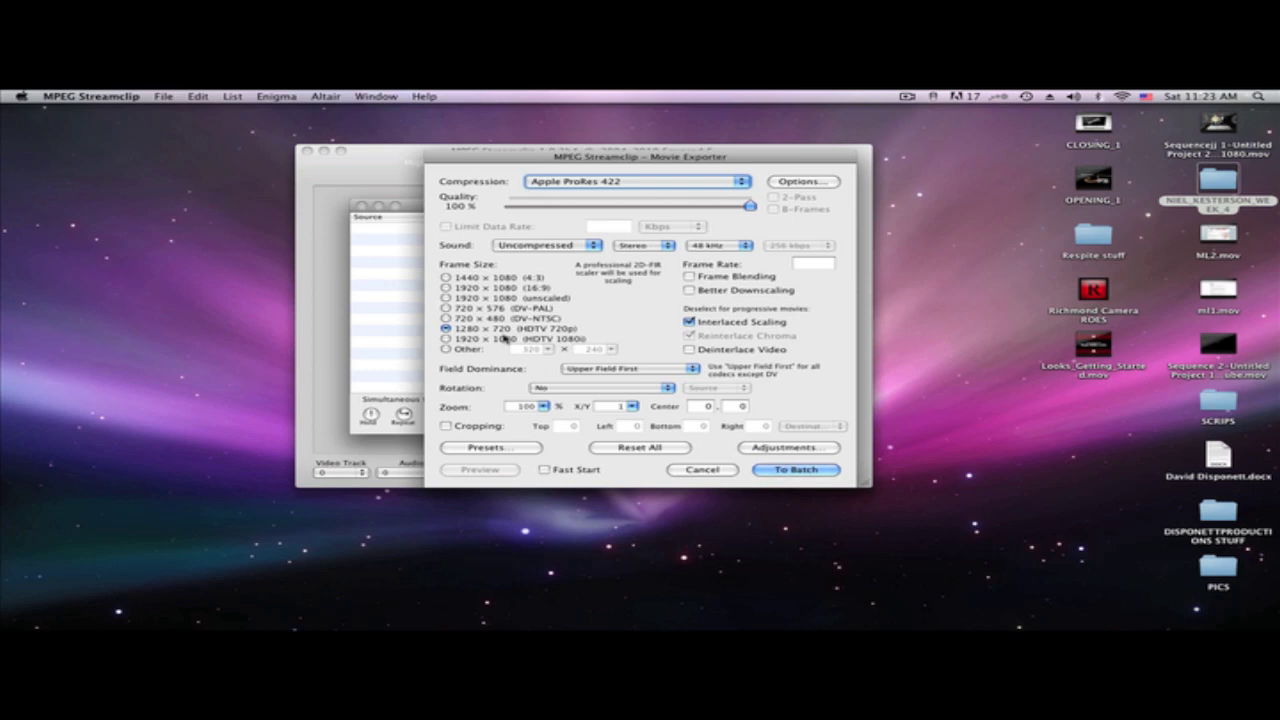
click(446, 298)
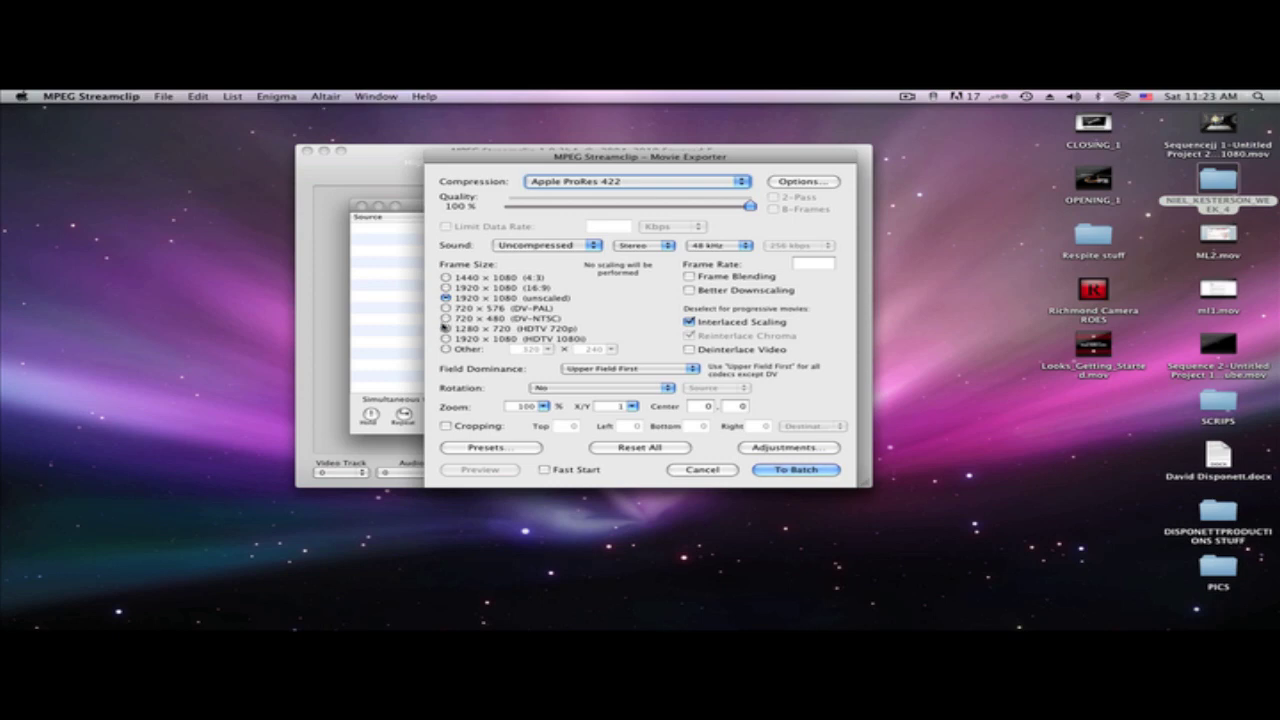
click(445, 329)
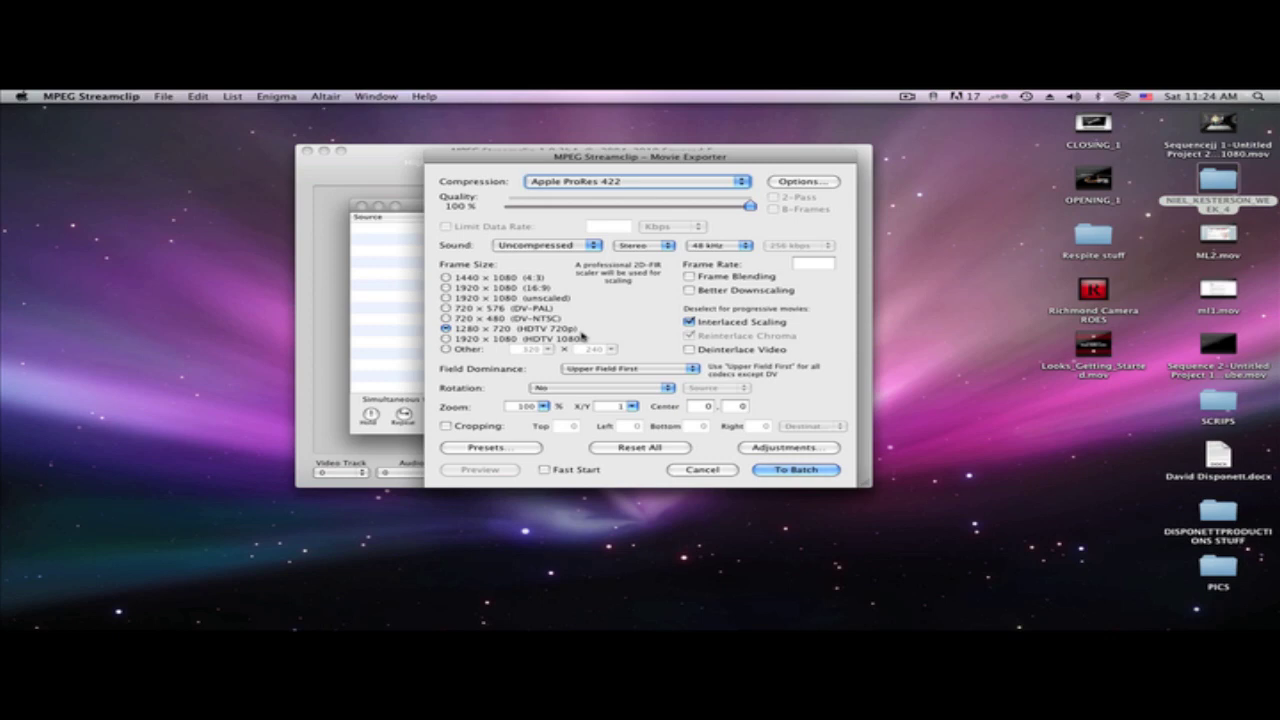
click(452, 298)
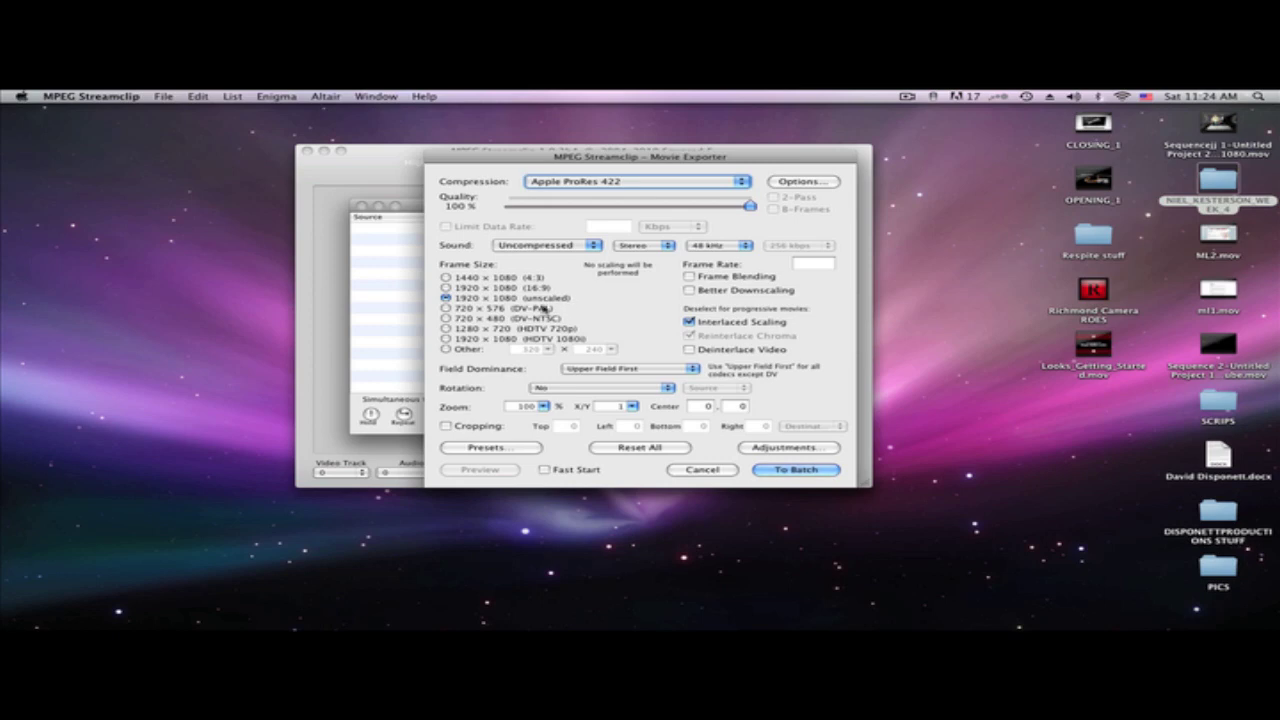
- Turn off Interlaced Scaling and enable Deinterlace Video for the export
click(704, 326)
click(692, 354)
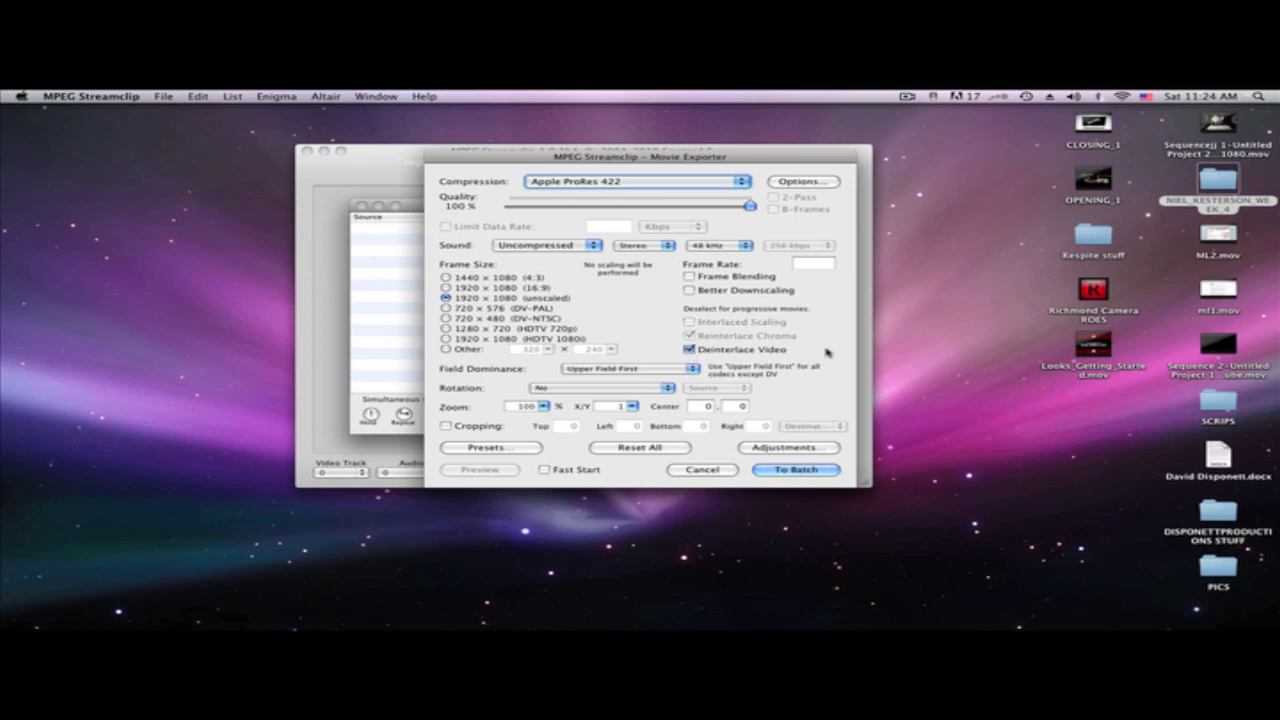
mouse_move(810, 358)
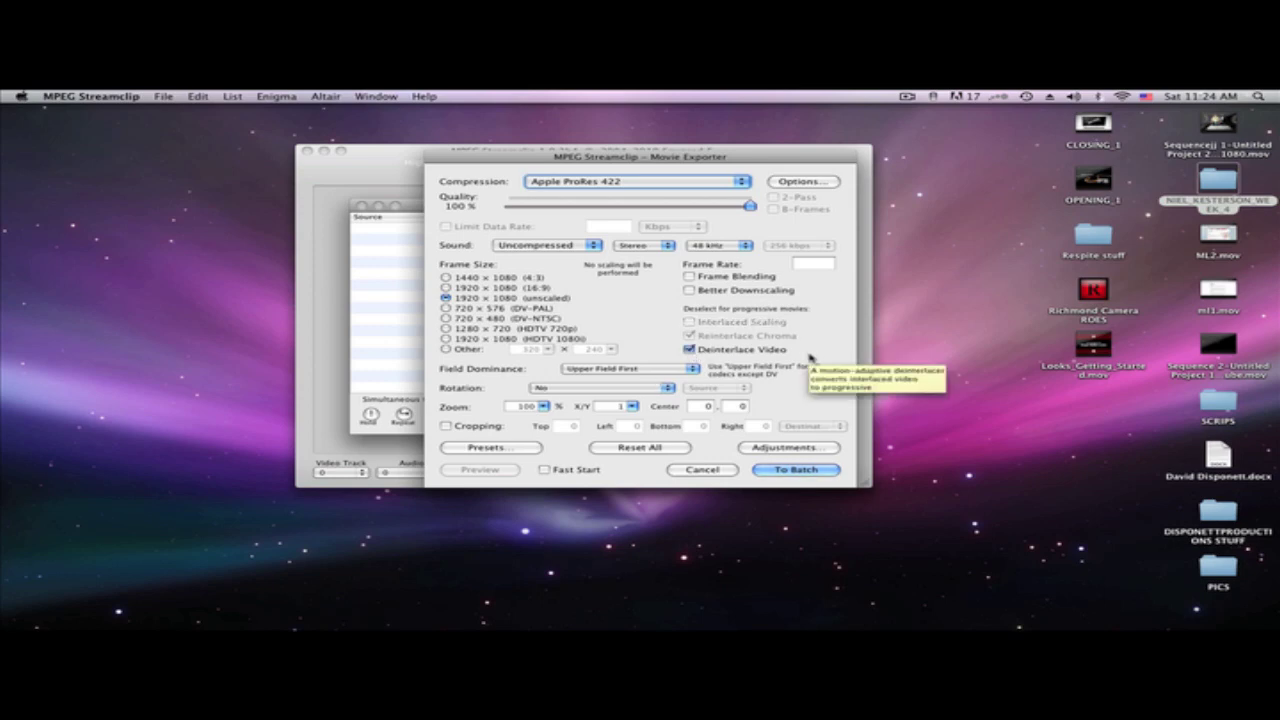
mouse_move(834, 338)
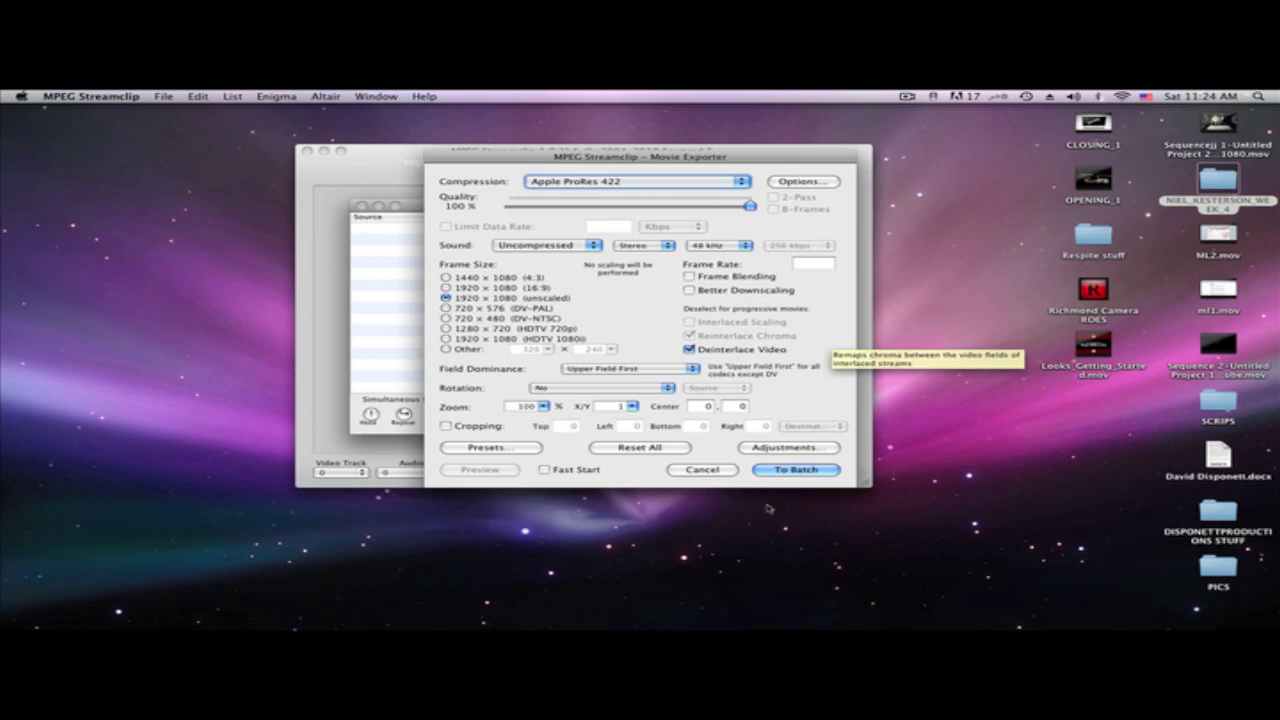
- Add the configured QuickTime export to the batch and run the conversion
click(786, 471)
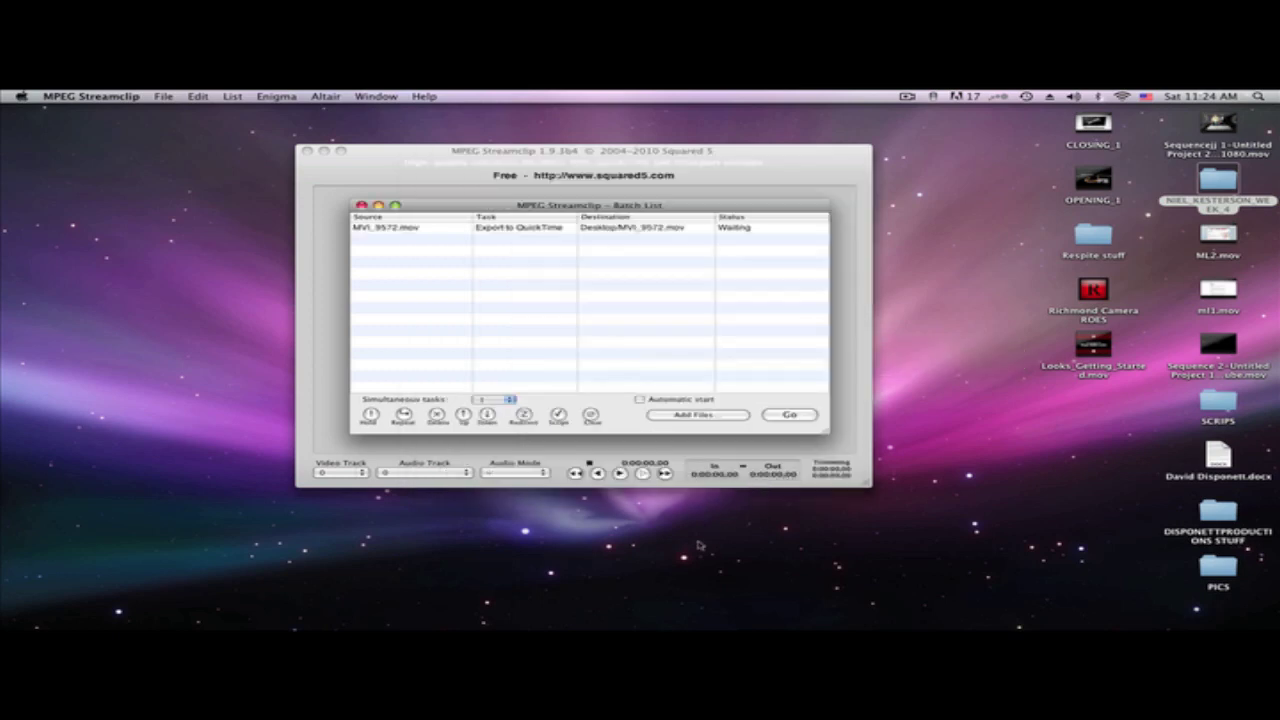
click(787, 416)
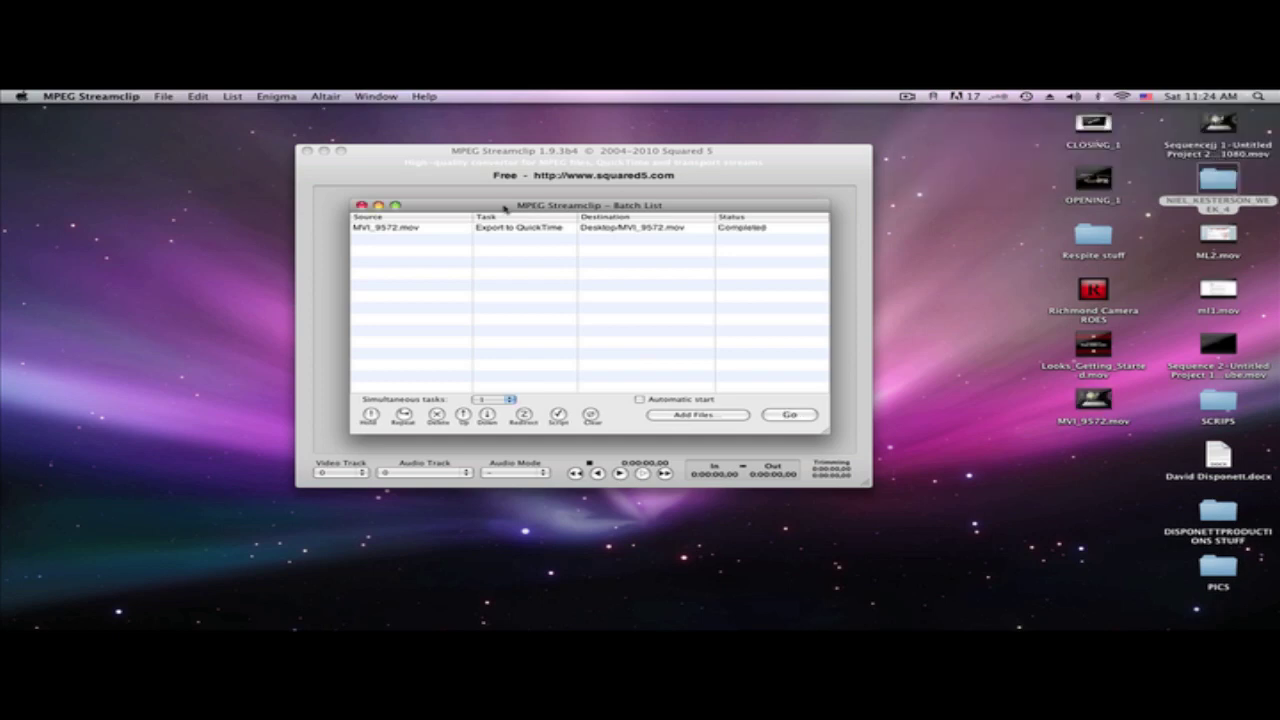
- Close the Batch List and MPEG Streamclip main window, and switch to Final Cut Pro
click(362, 205)
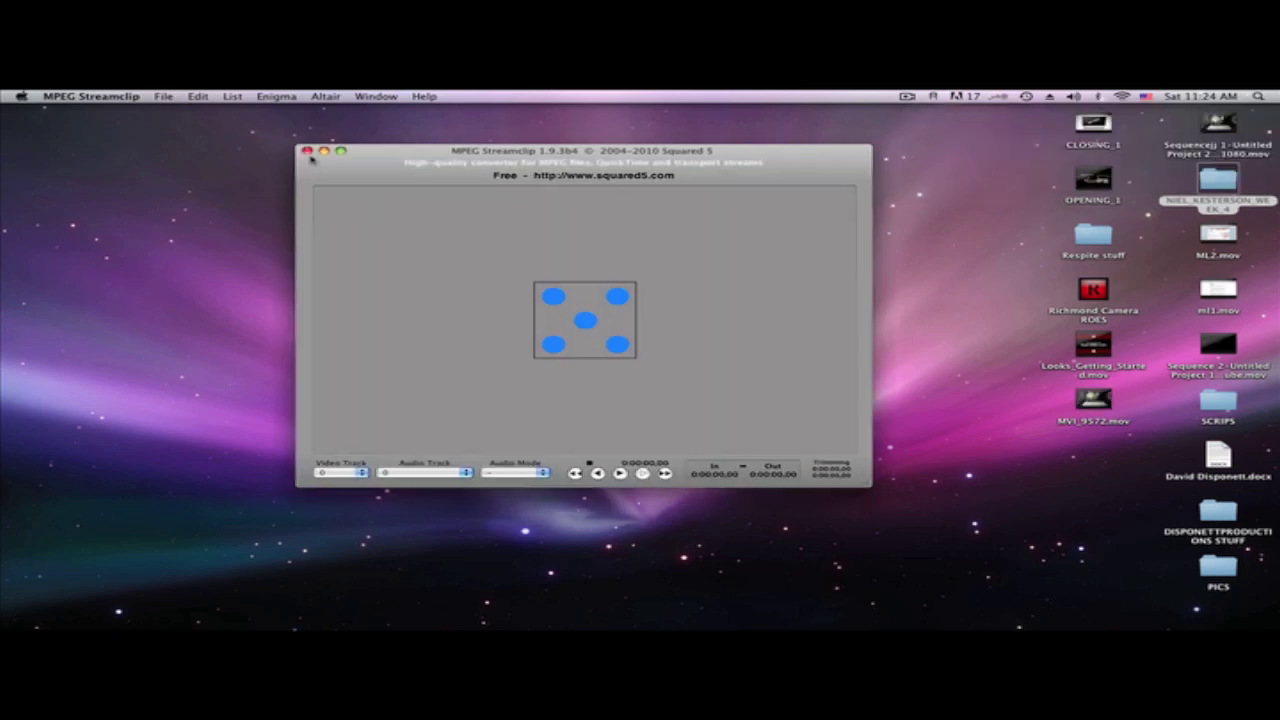
click(308, 151)
mouse_move(392, 628)
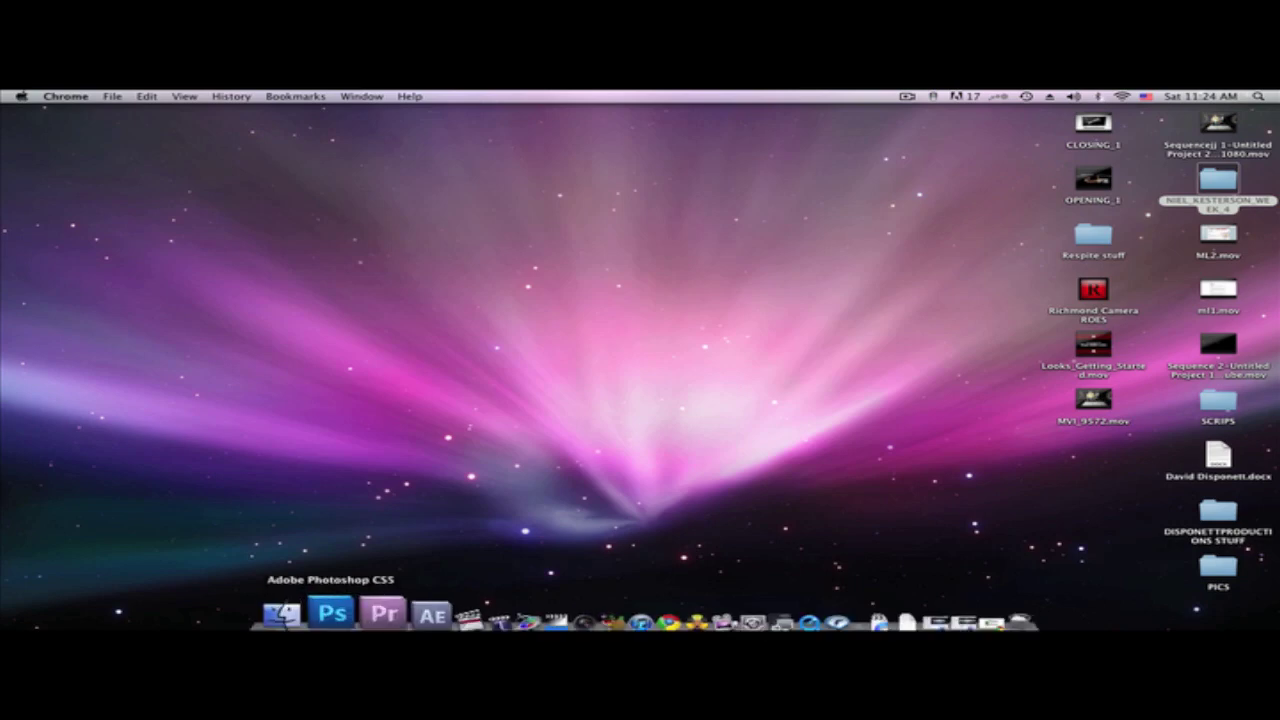
click(428, 592)
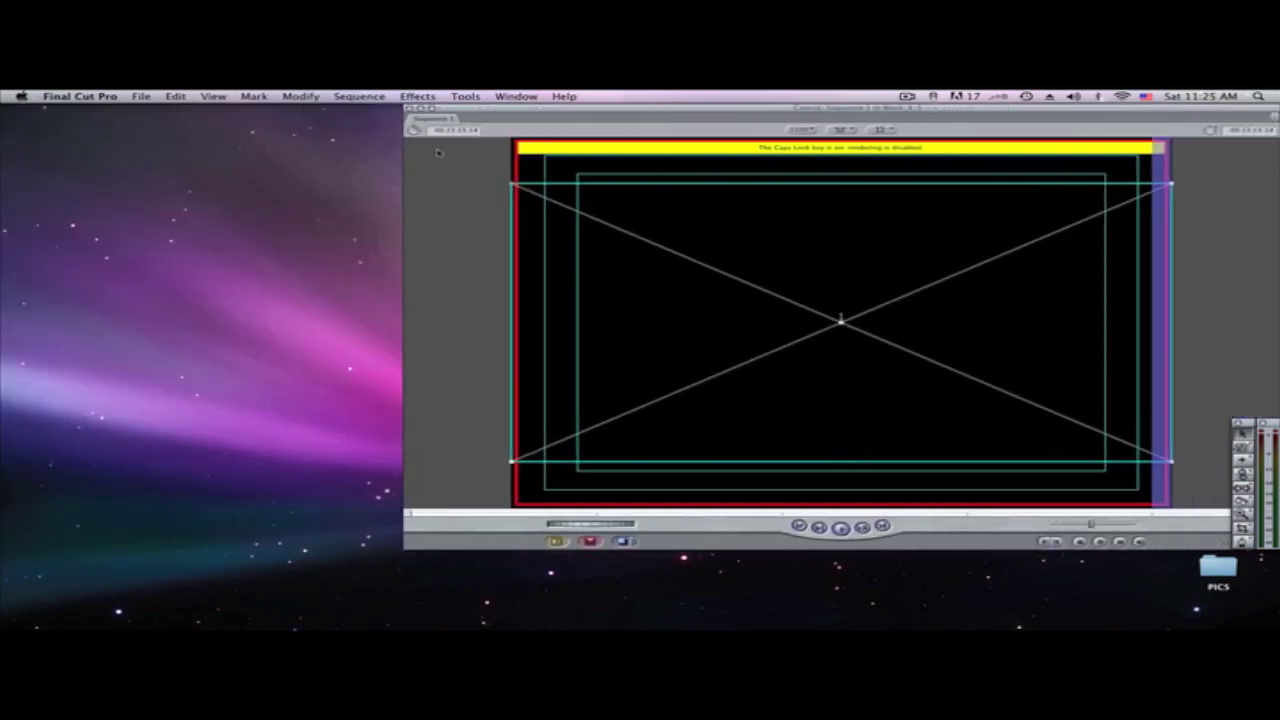
- Arrange the Final Cut Pro windows in the Standard layout
click(418, 96)
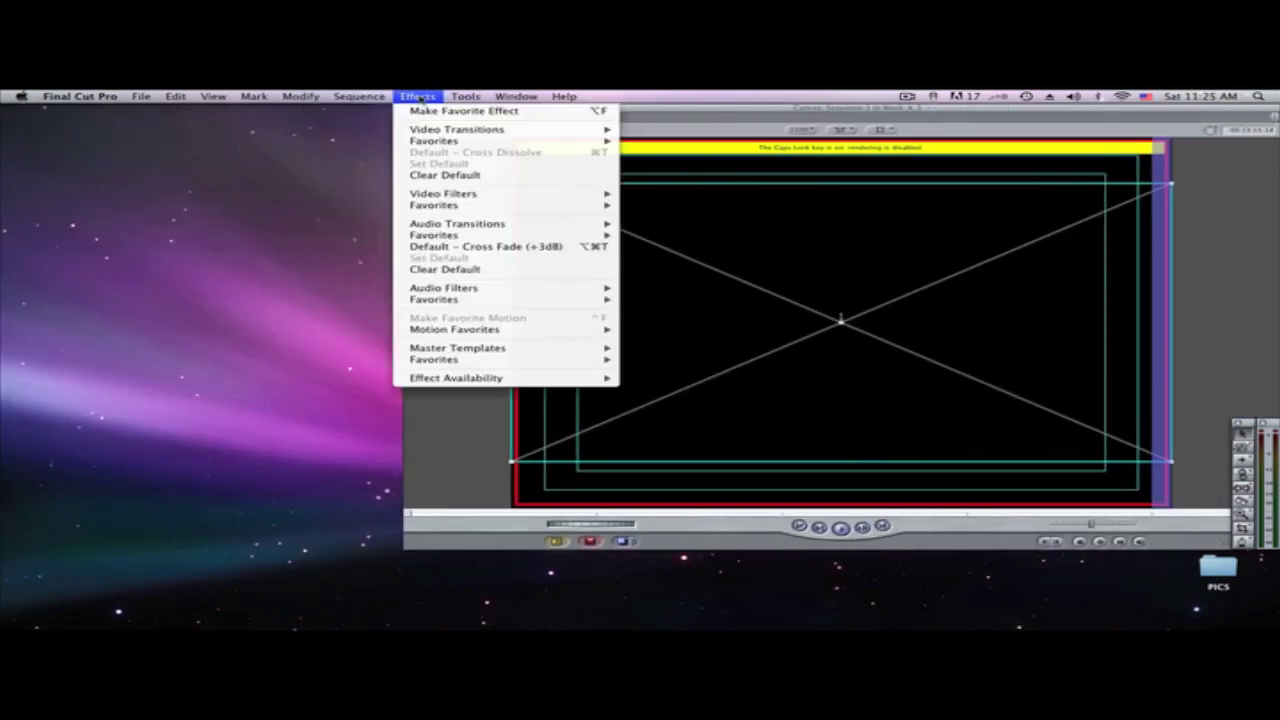
mouse_move(519, 94)
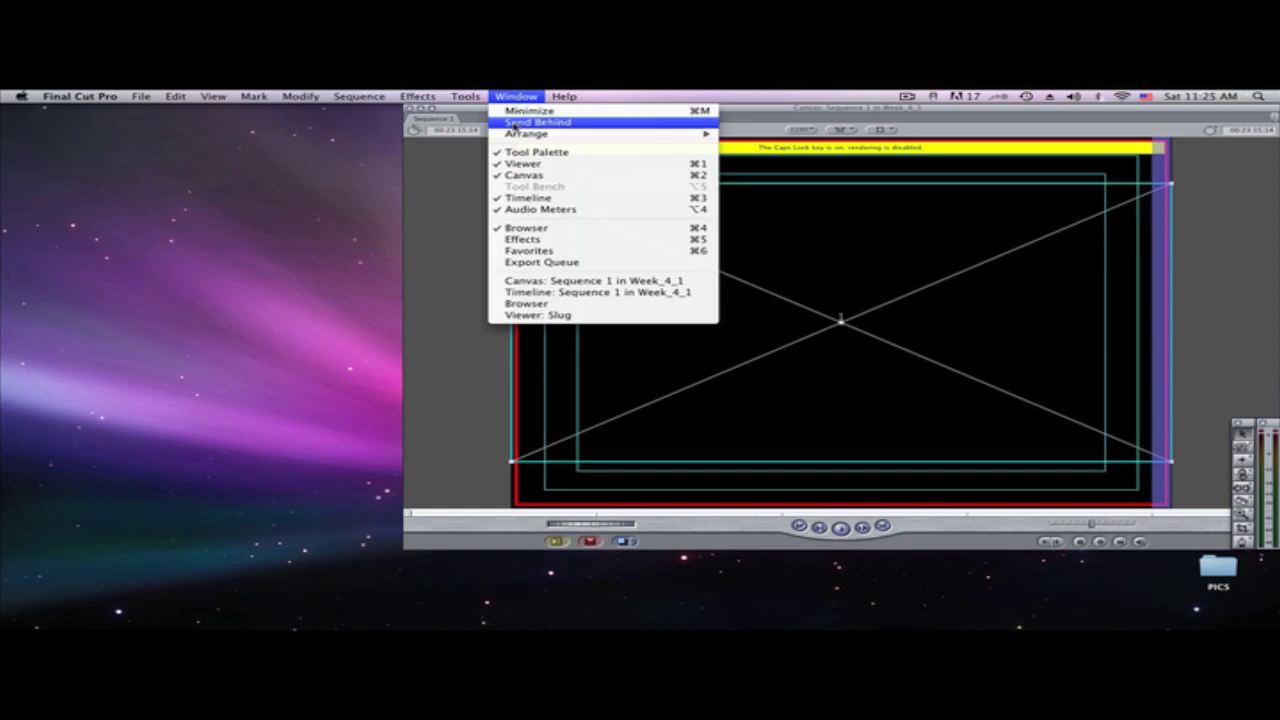
mouse_move(514, 138)
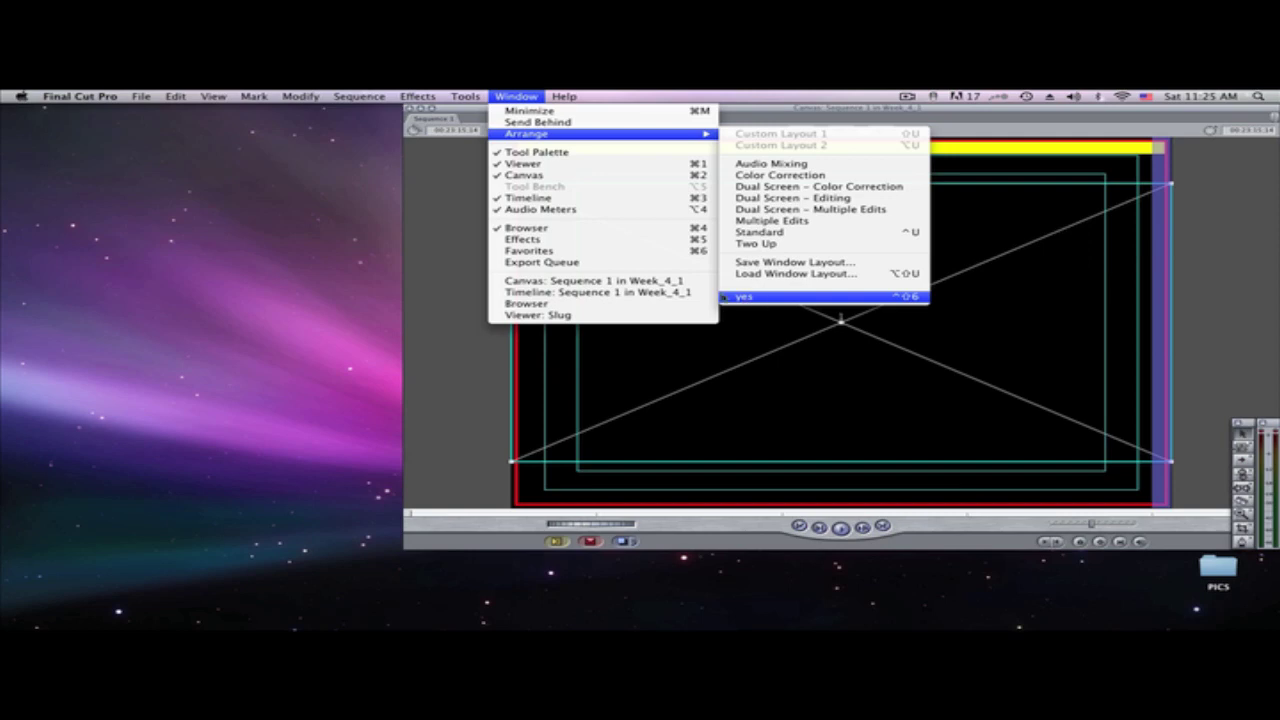
click(797, 233)
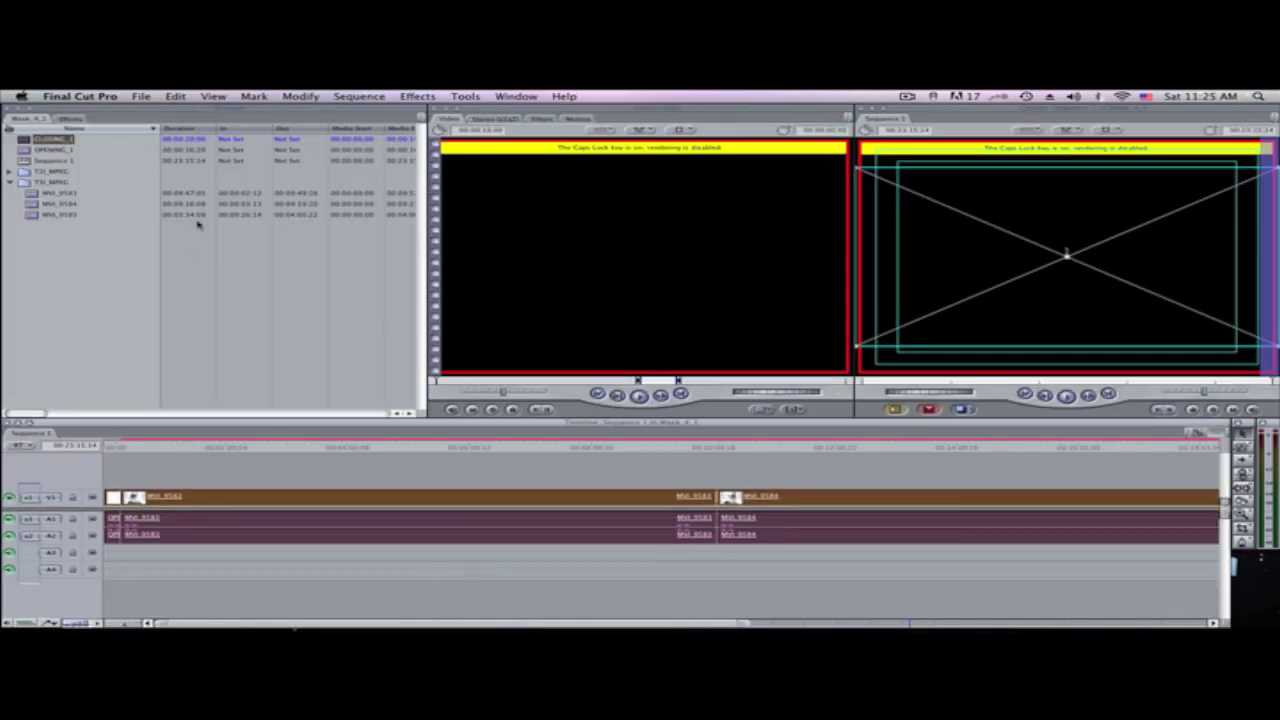
- Try the saved window layout named yes and return to the Standard layout
click(418, 96)
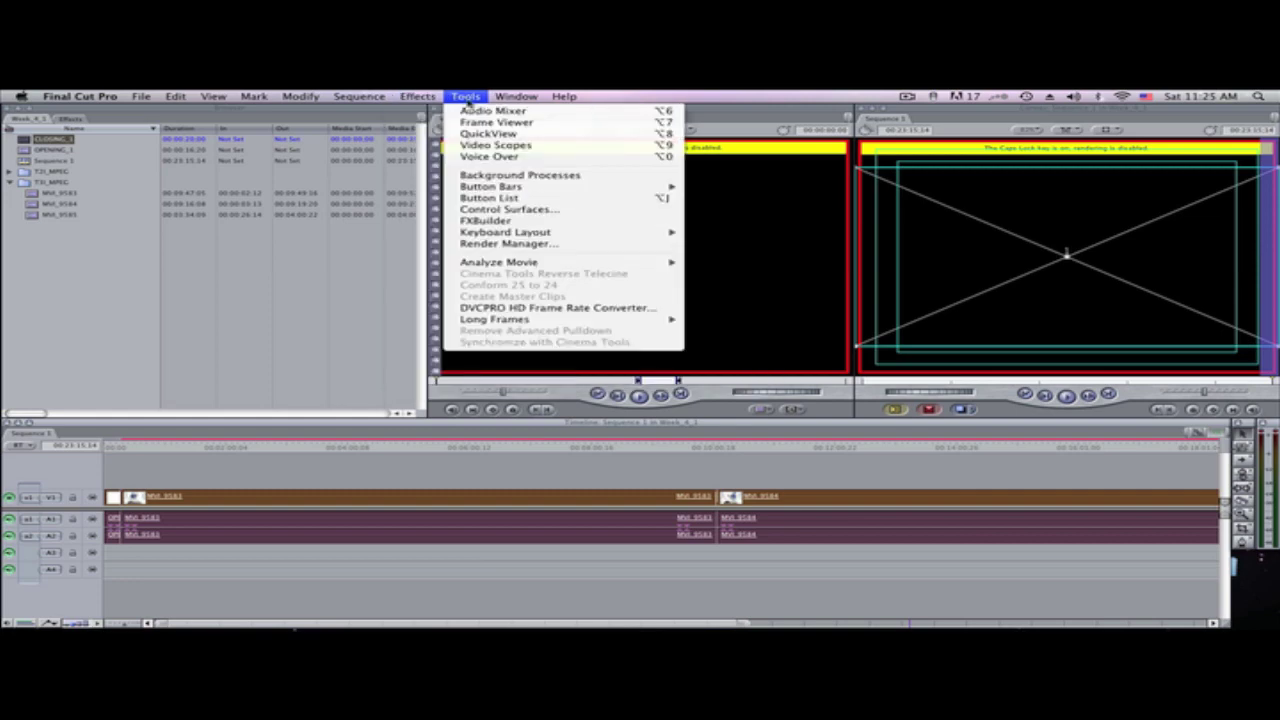
mouse_move(588, 135)
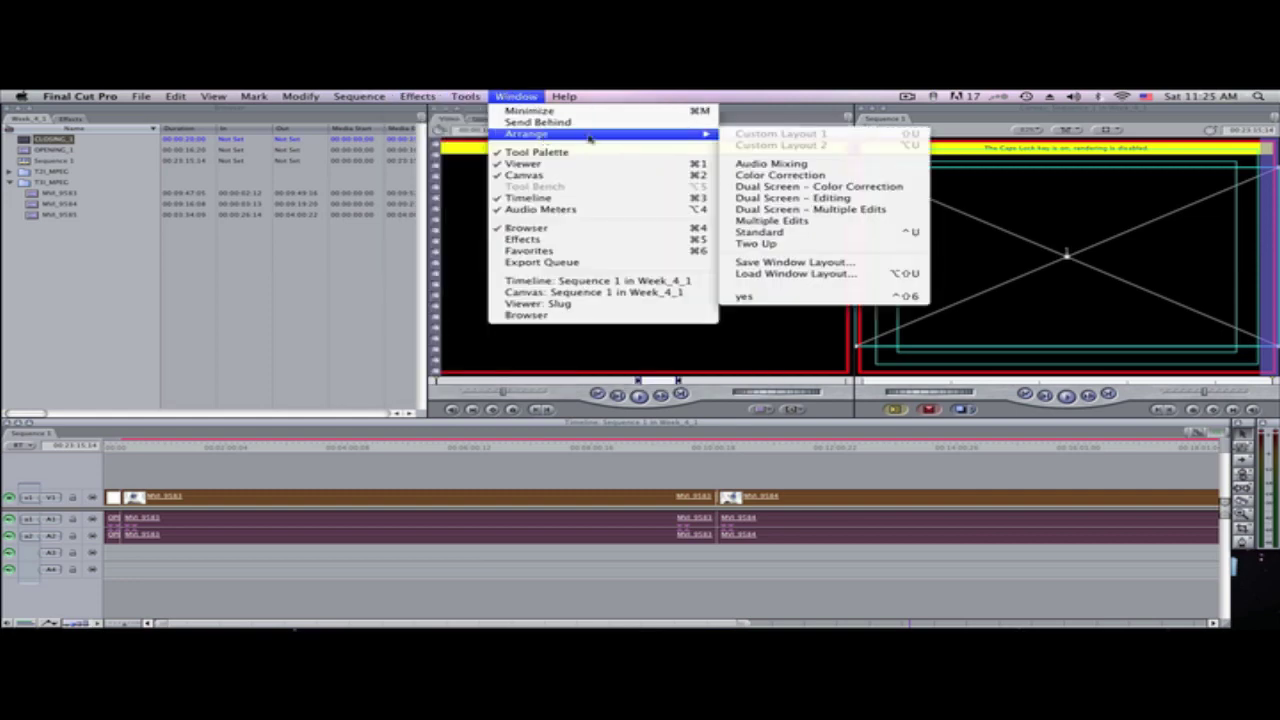
click(824, 298)
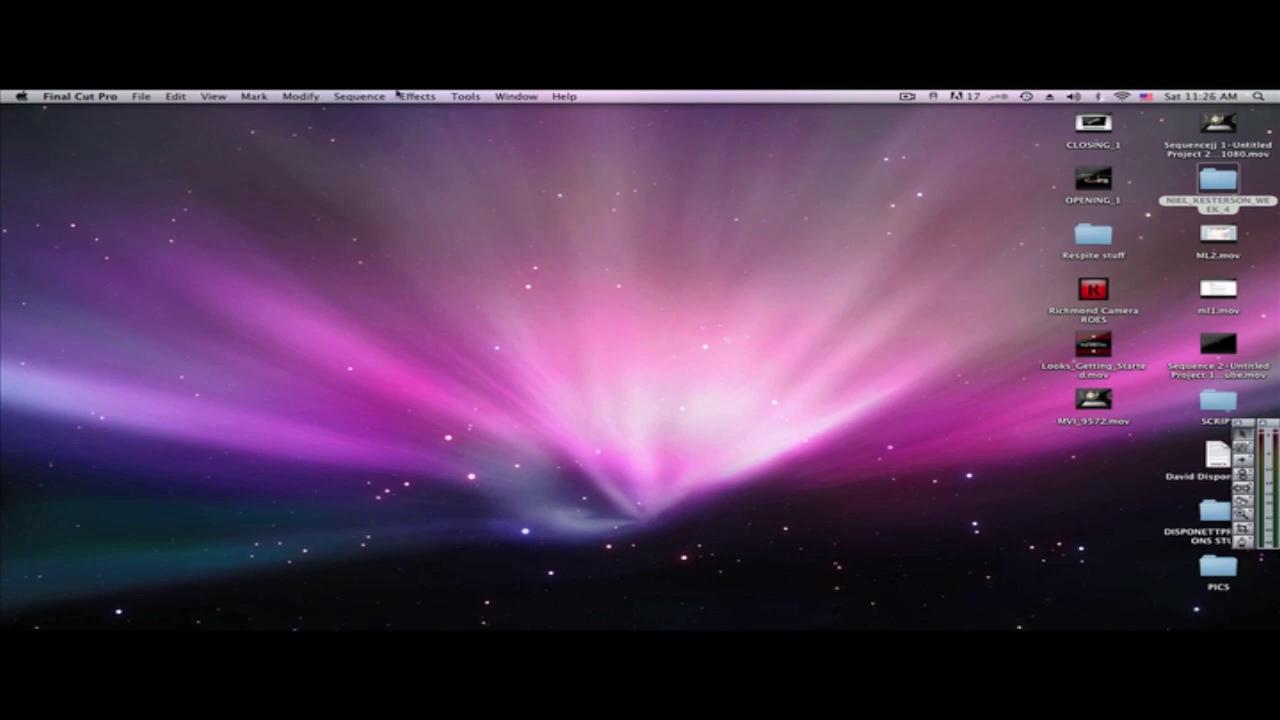
key(F11)
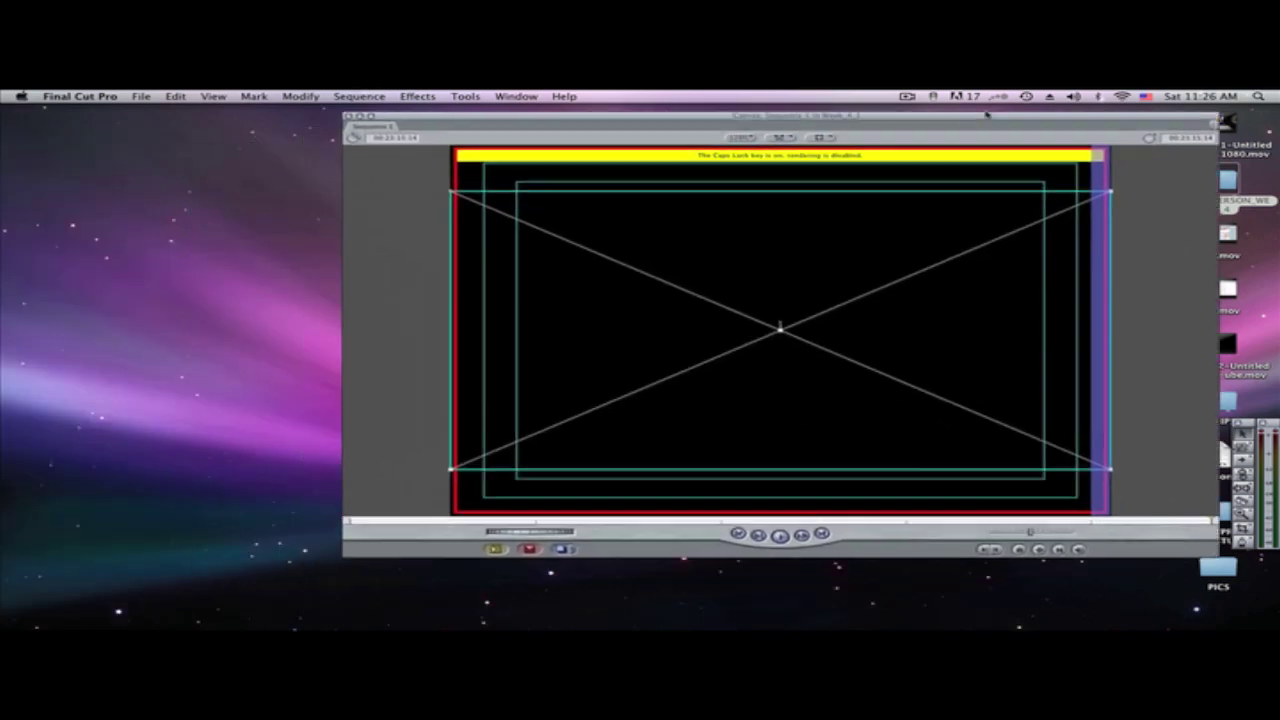
click(456, 98)
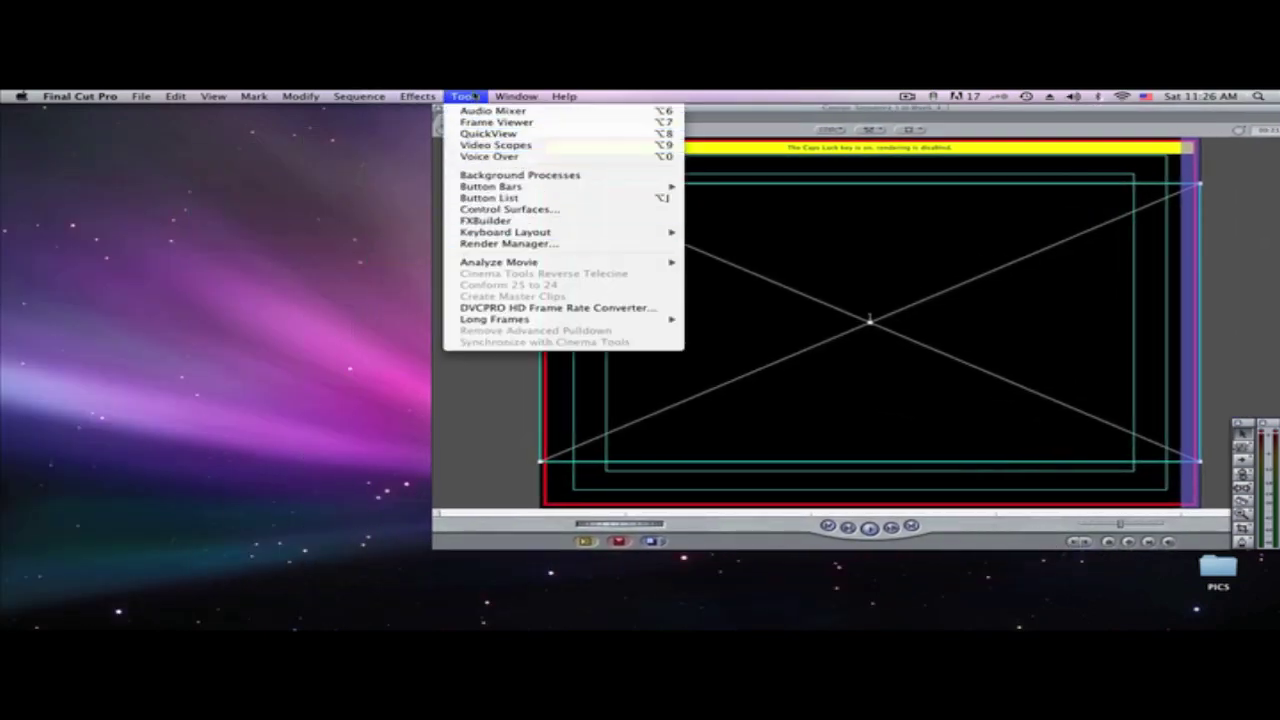
mouse_move(516, 96)
mouse_move(626, 138)
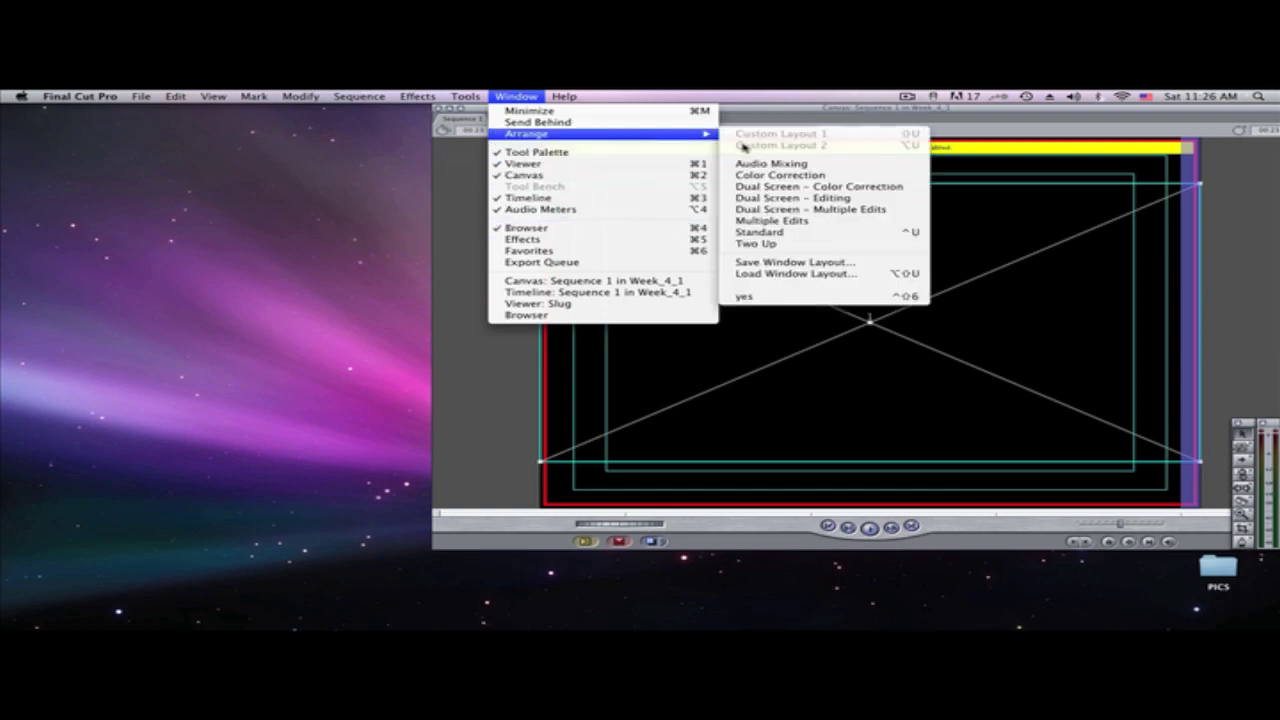
click(757, 232)
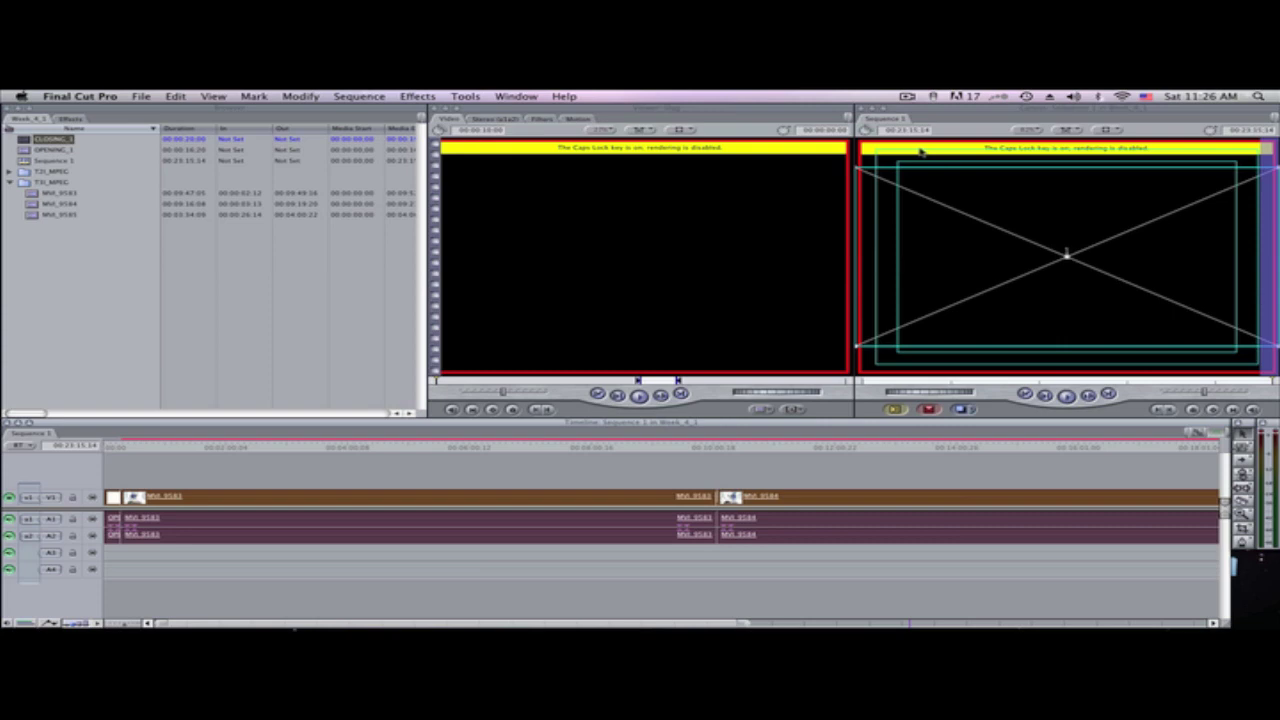
- Turn off Caps Lock to re-enable rendering, and create a new project
key(Caps_Lock)
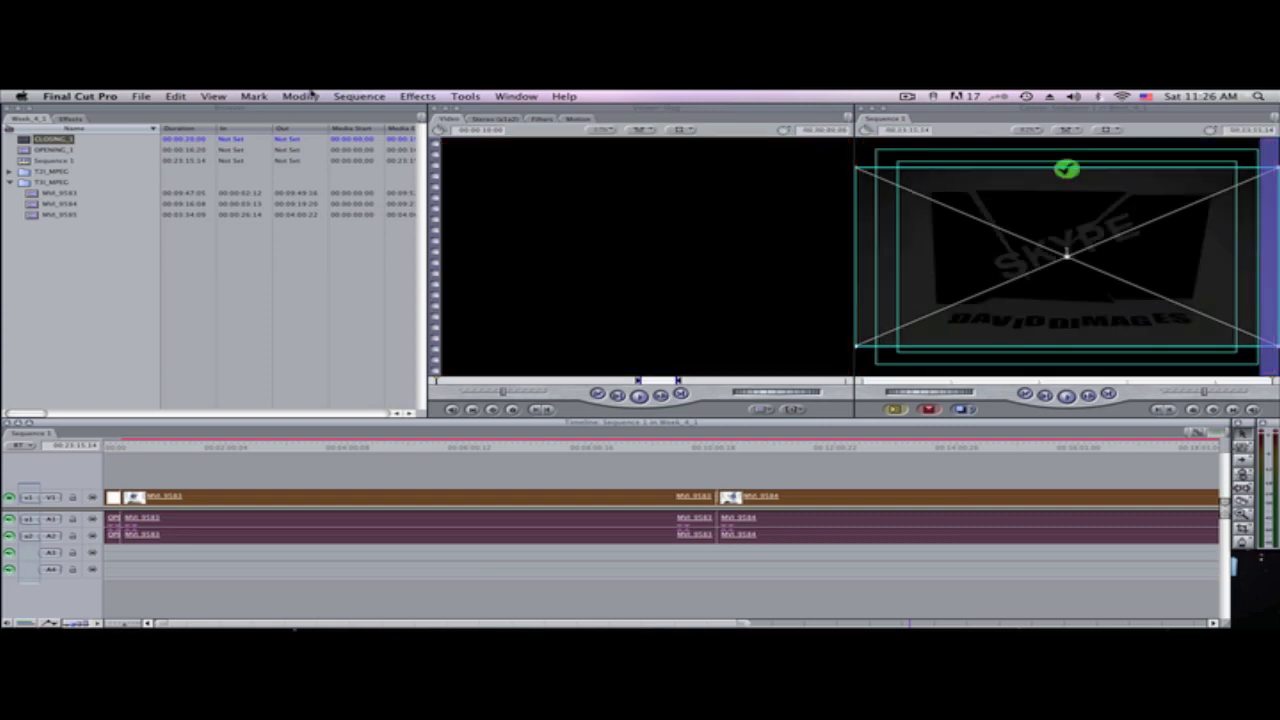
click(141, 96)
click(150, 123)
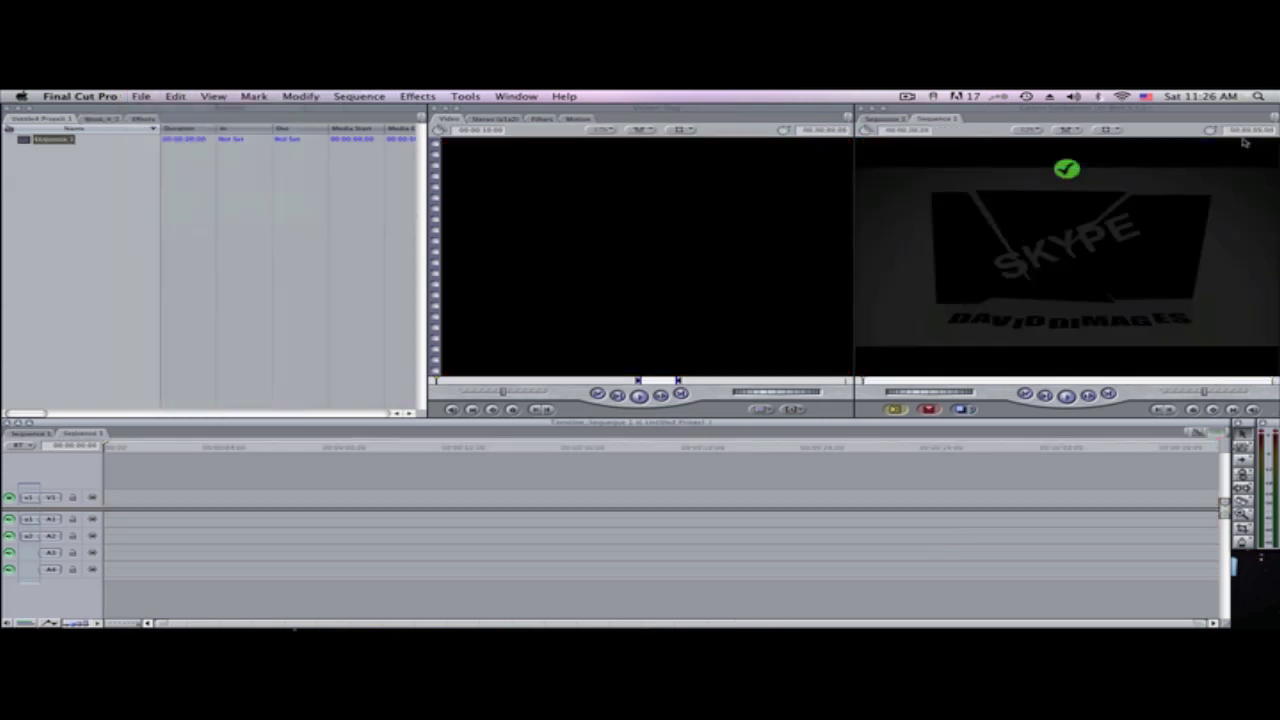
- Move the Canvas window aside to uncover the desktop and arrange the desktop icons by Date Modified
double_click(1095, 107)
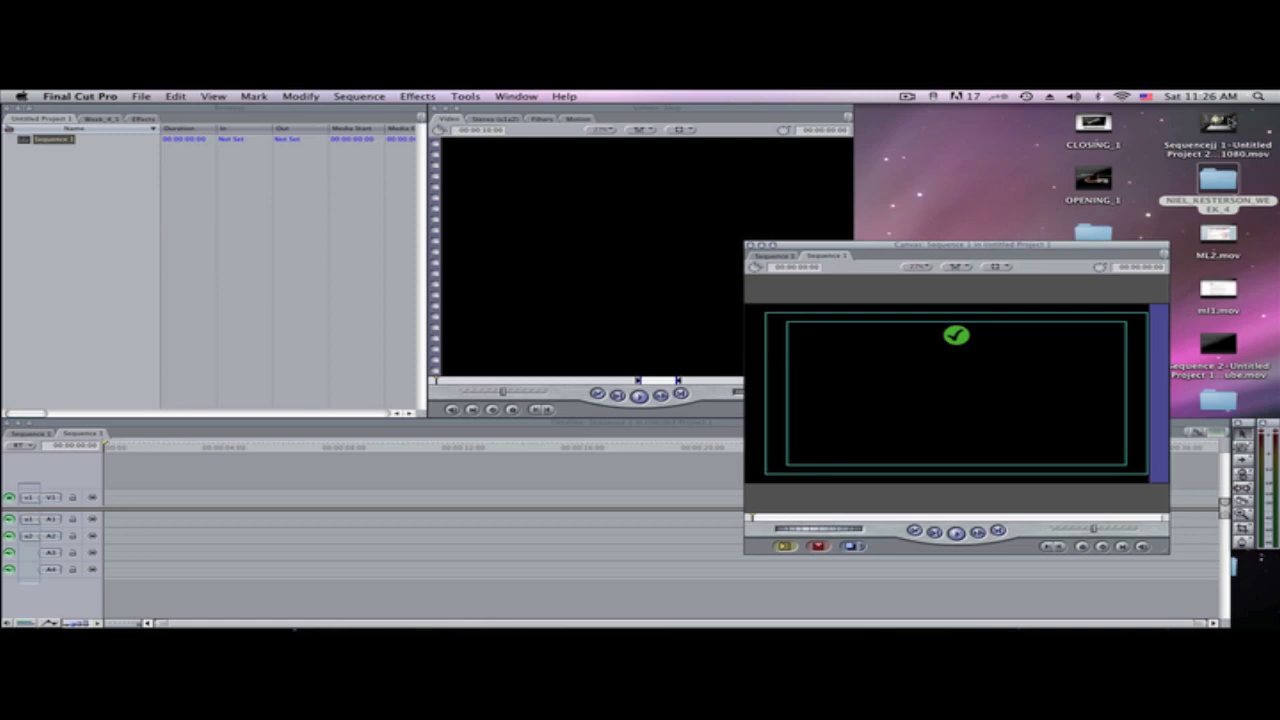
click(960, 190)
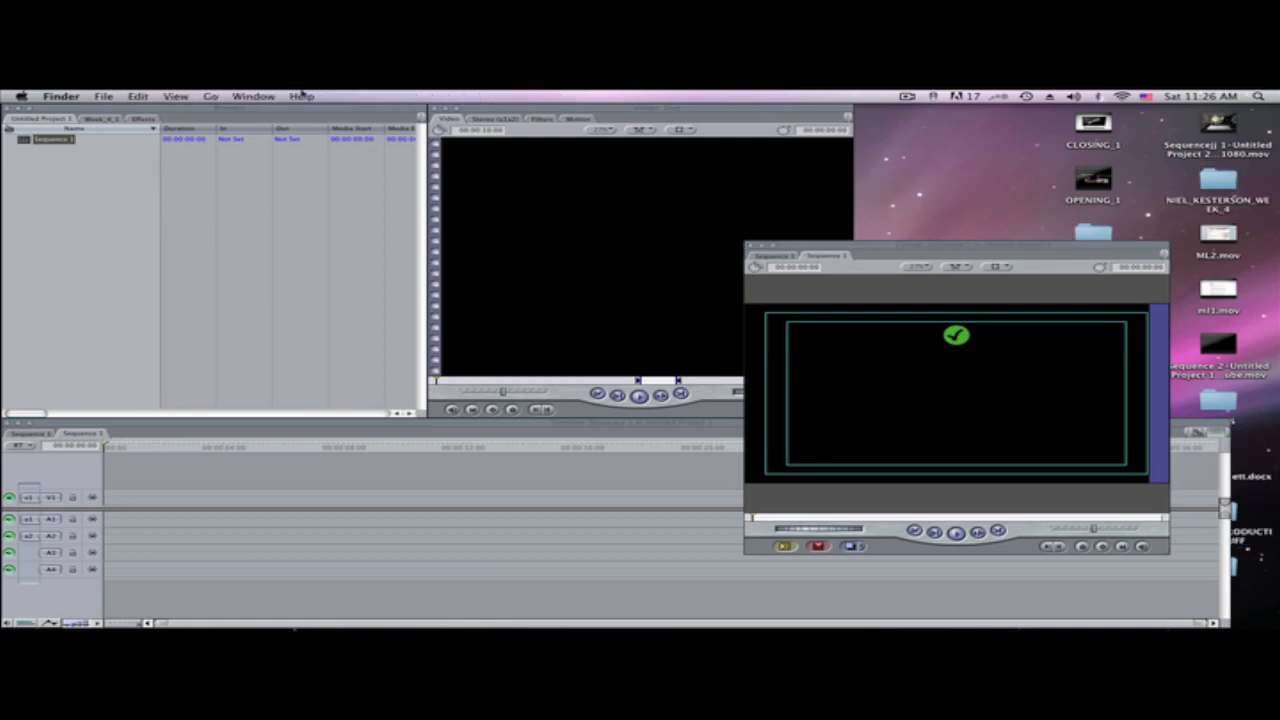
click(175, 96)
mouse_move(230, 175)
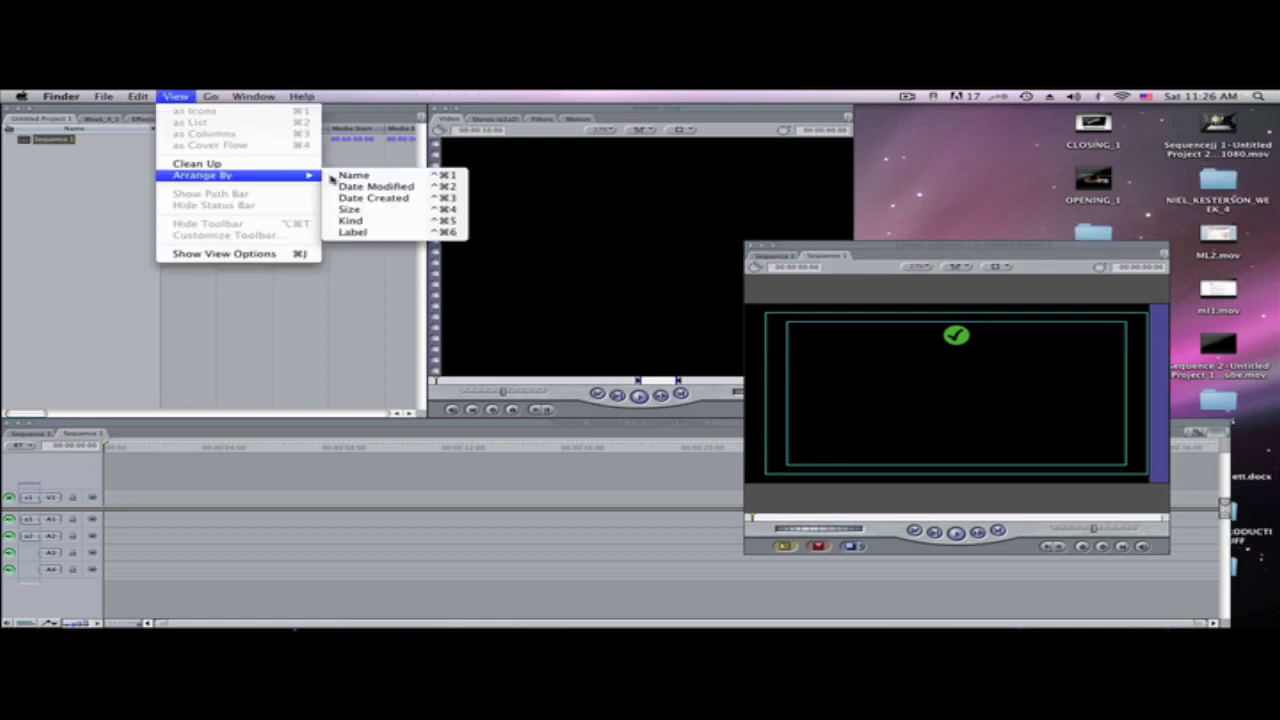
click(375, 187)
- Import MVI_9572.mov from the desktop into the new project and put the Canvas window back beside the Viewer
drag(1232, 130, 100, 238)
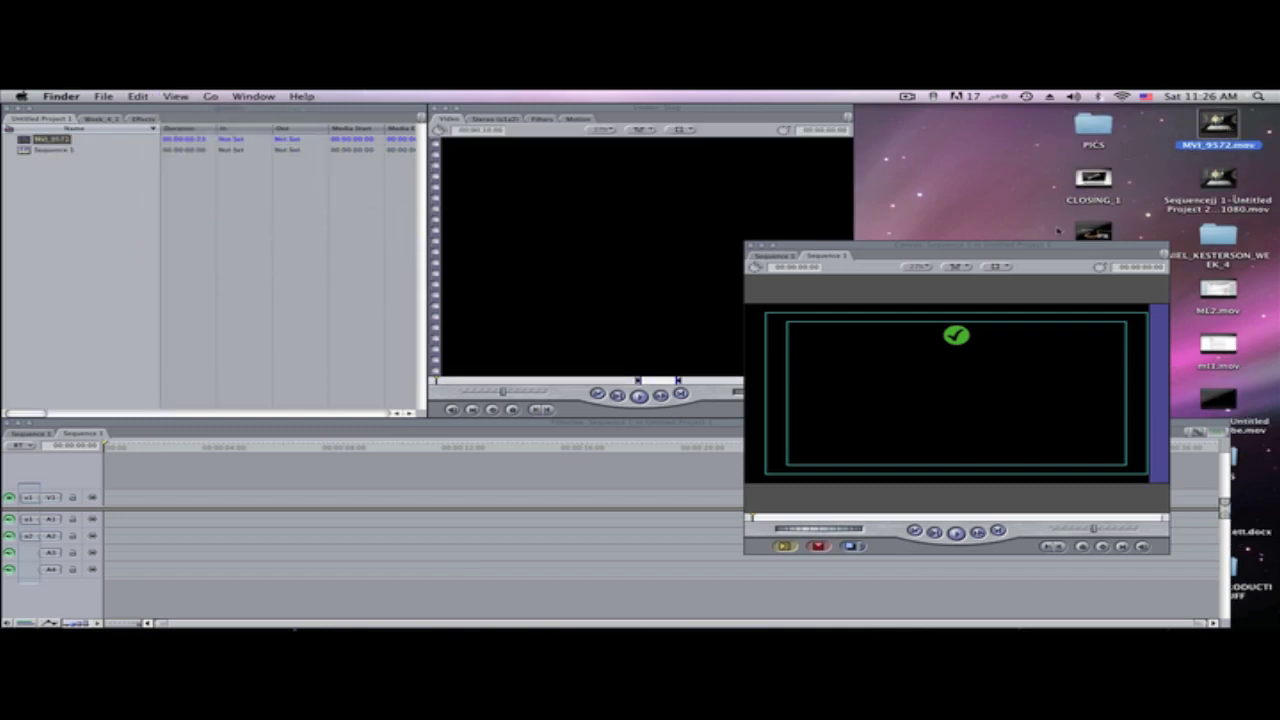
click(1049, 248)
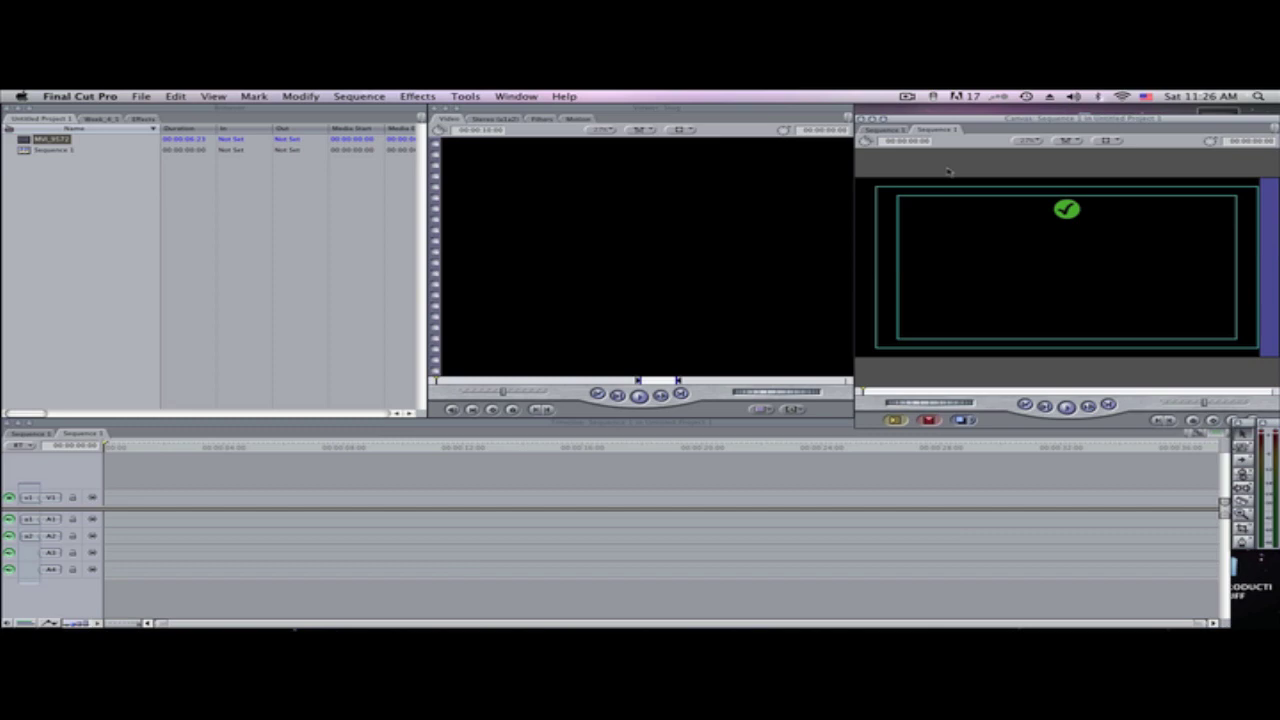
drag(912, 128, 917, 116)
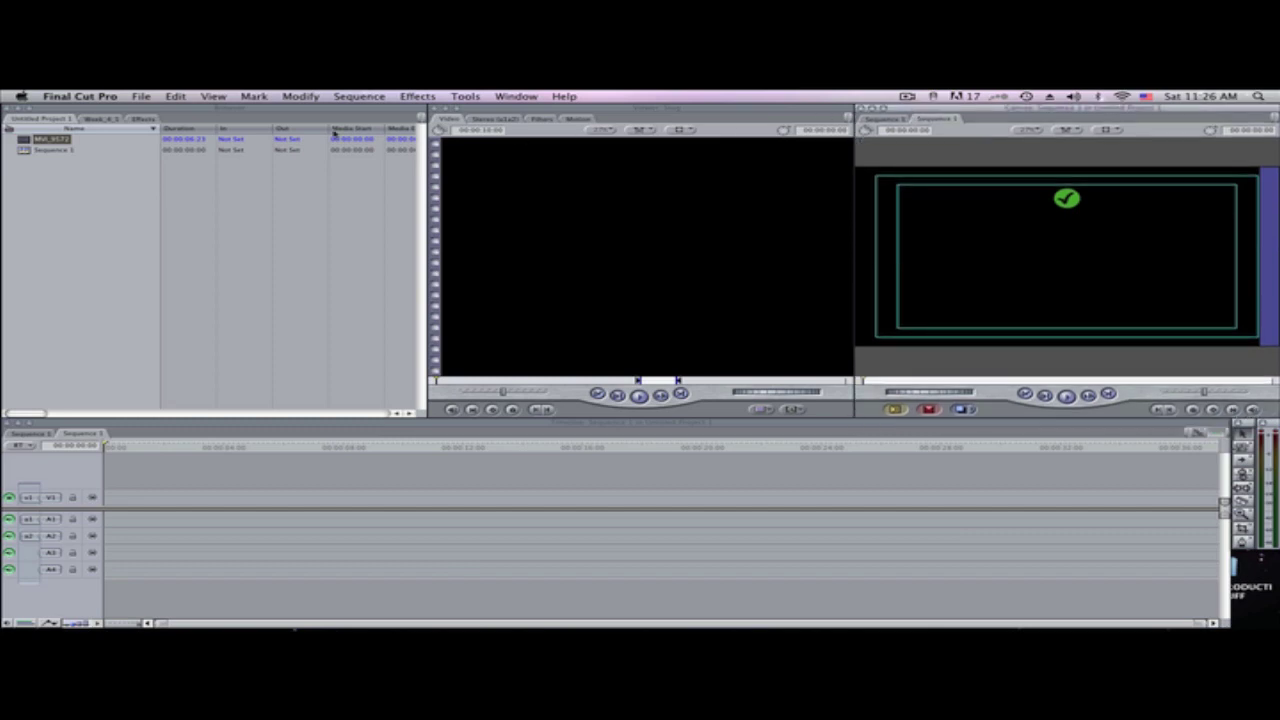
- Set the Sequence Preset in the Audio/Video Settings to Apple ProRes 422 (HQ) 1440x1080 24p 48 kHz and accept the settings
click(80, 95)
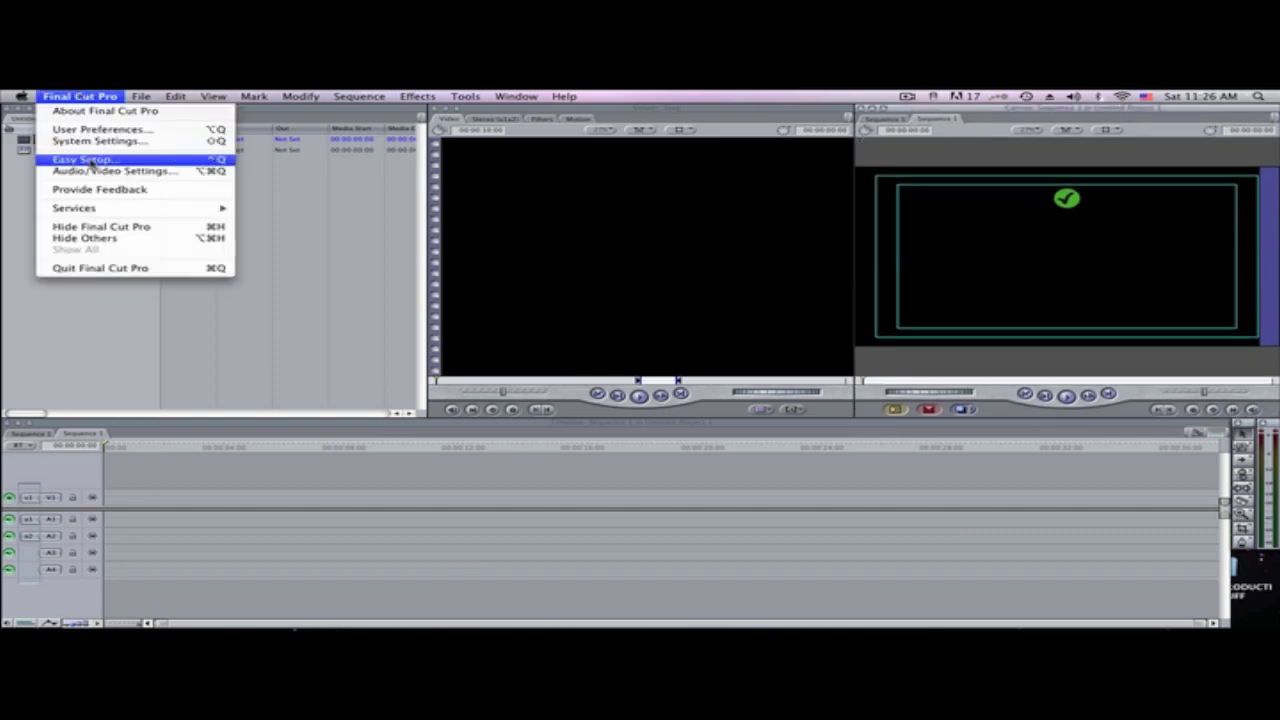
click(97, 172)
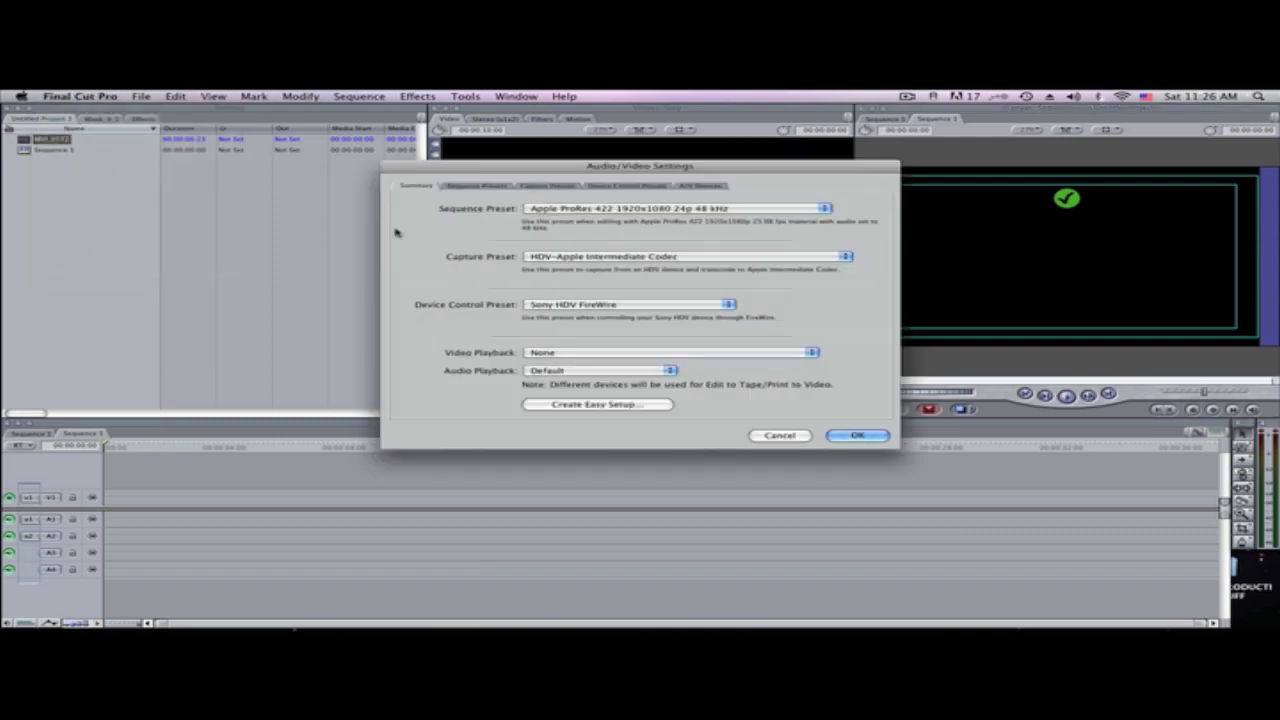
click(545, 210)
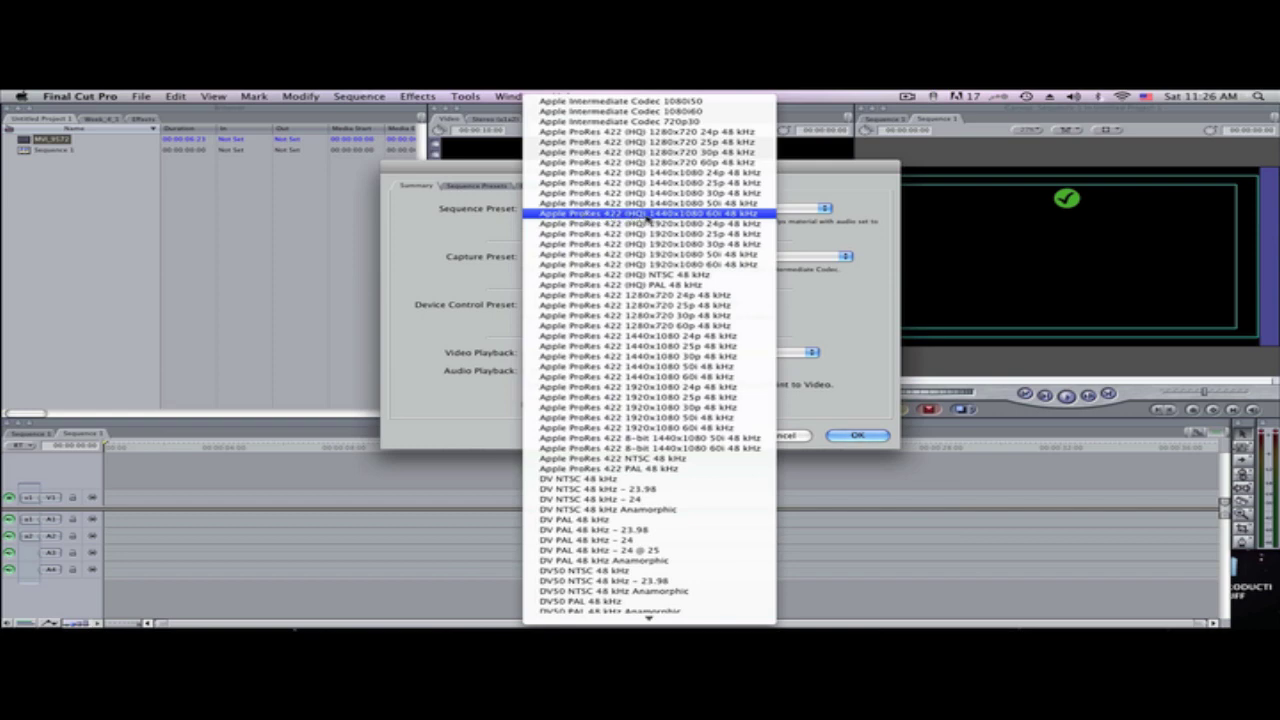
click(705, 205)
click(706, 208)
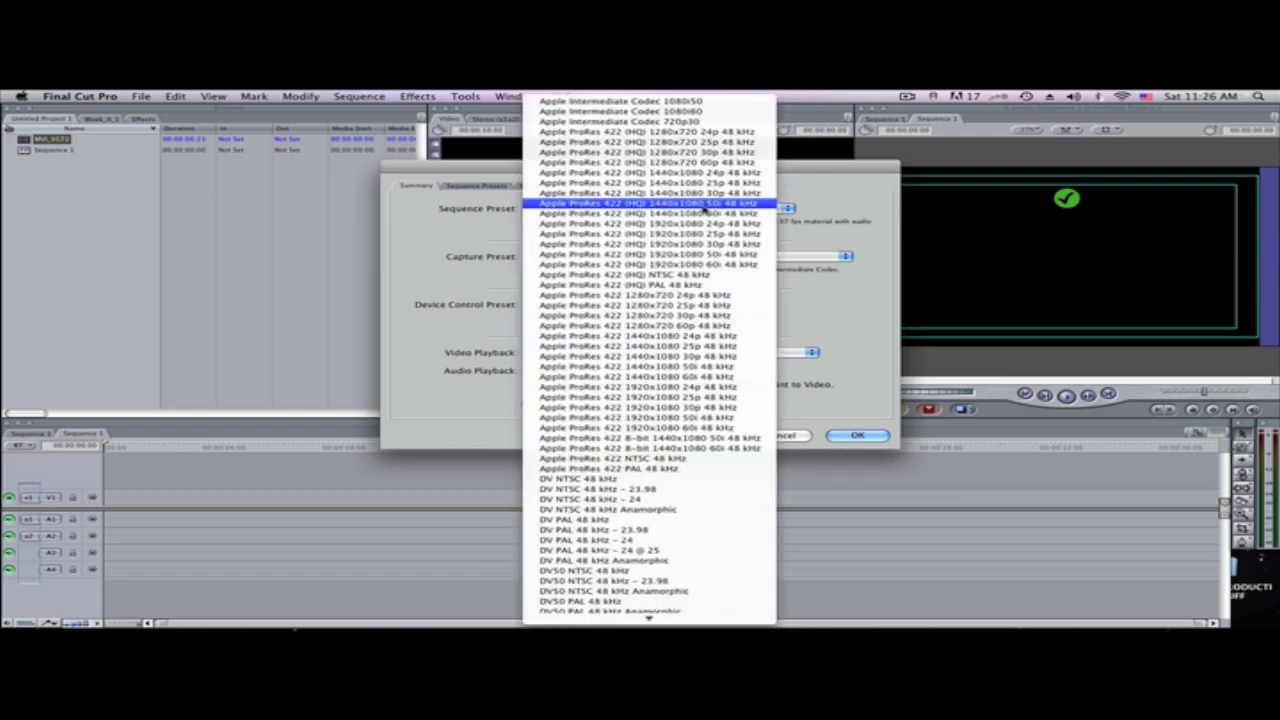
click(706, 172)
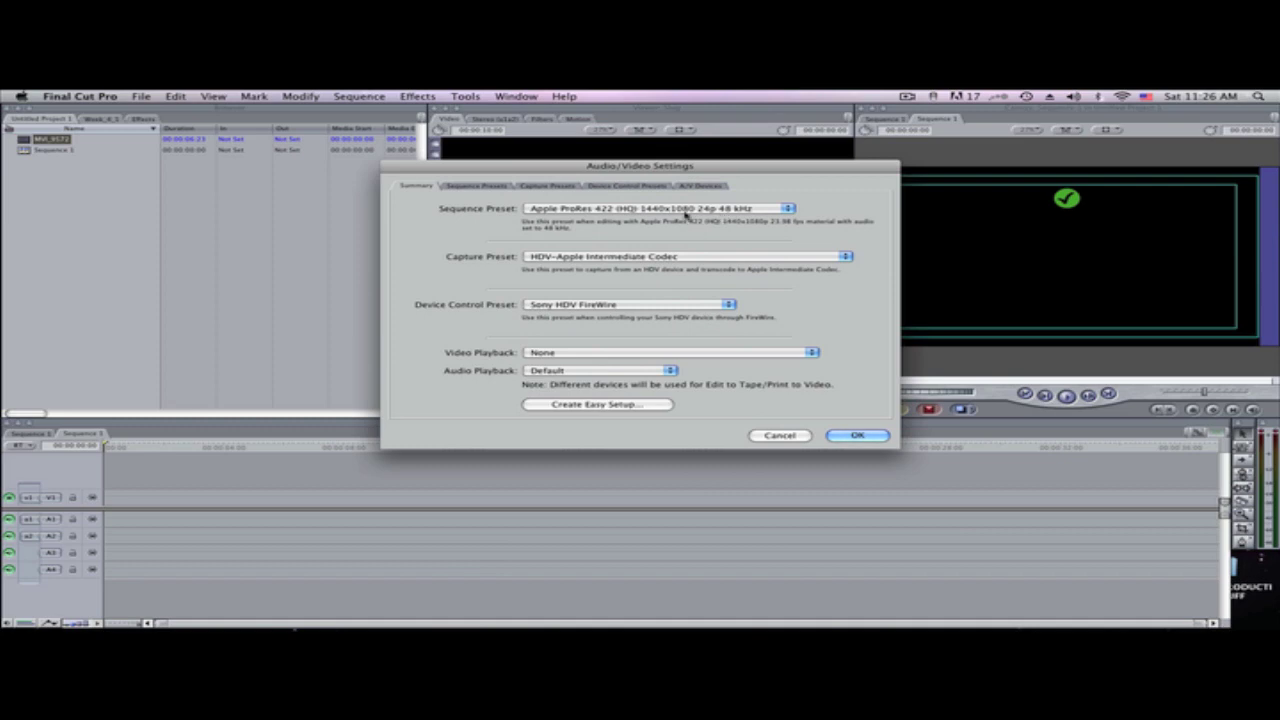
click(686, 212)
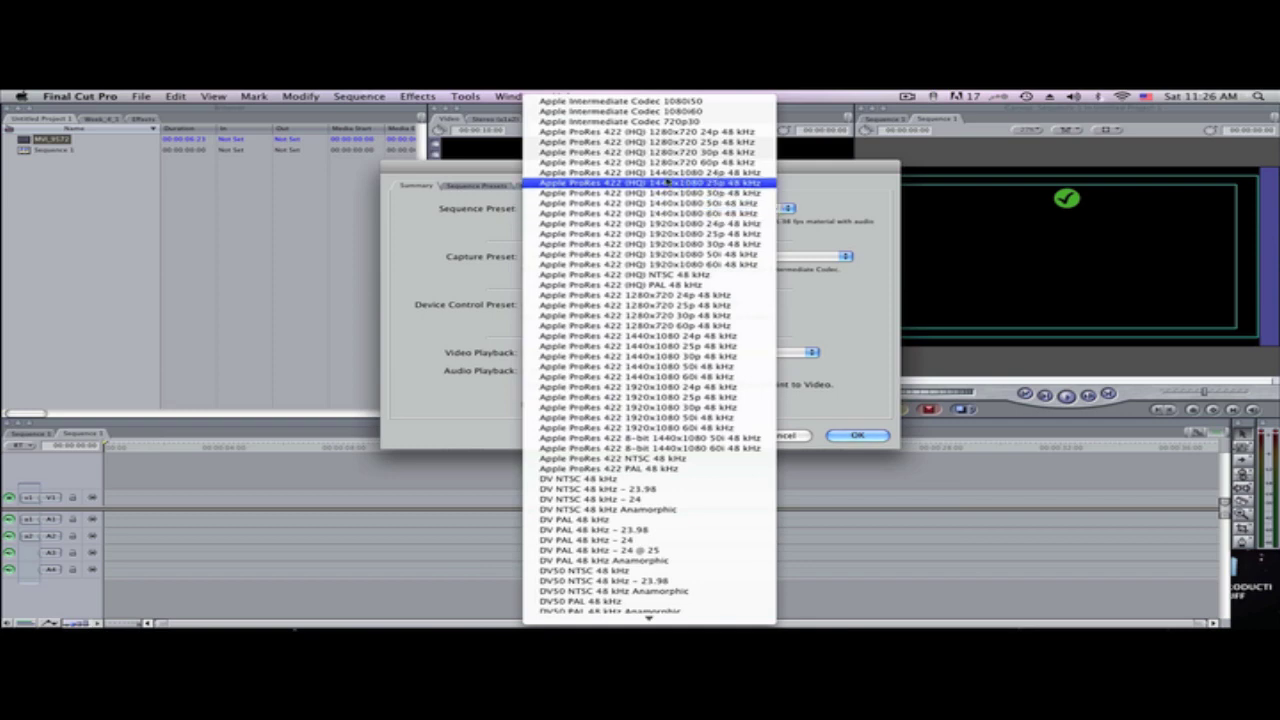
click(671, 174)
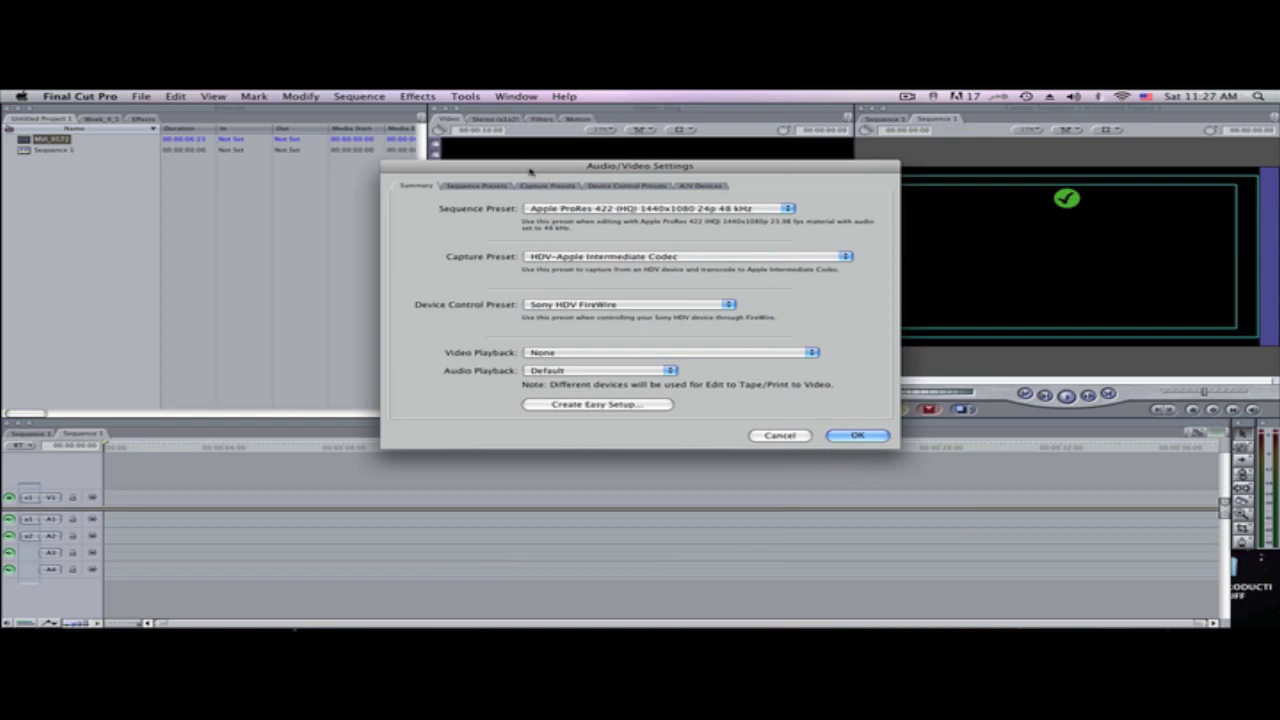
click(637, 210)
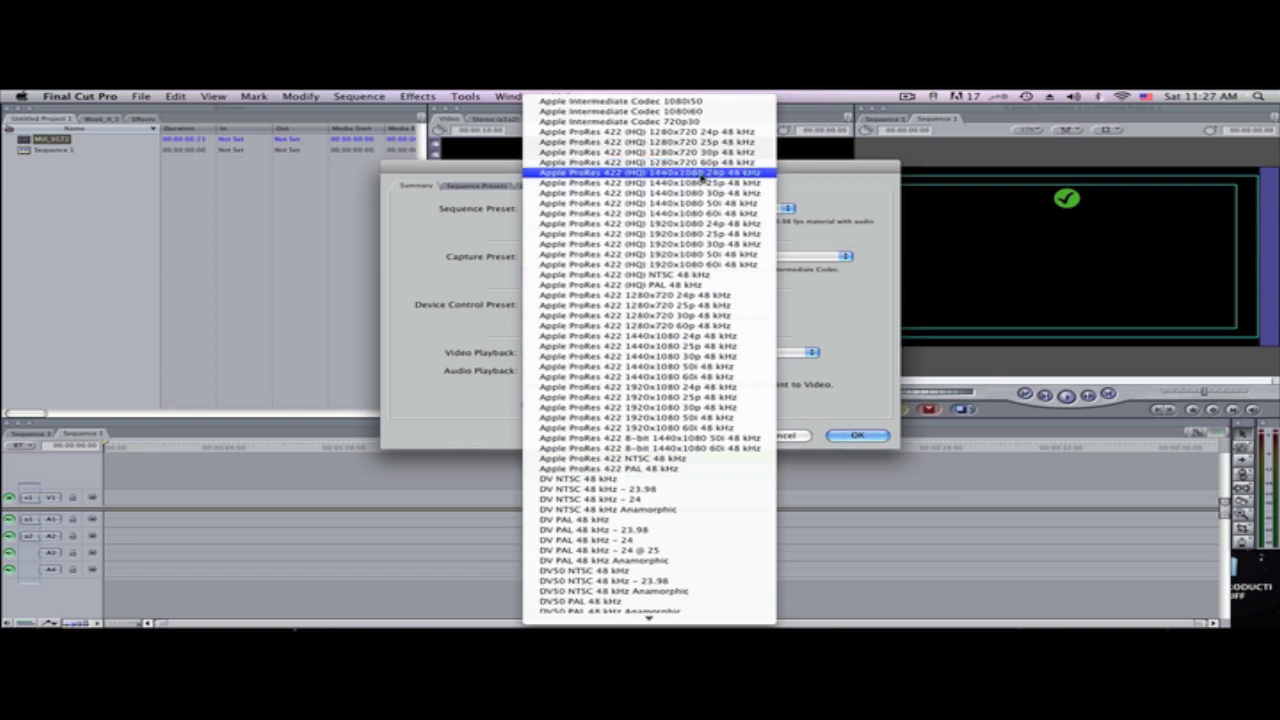
click(703, 175)
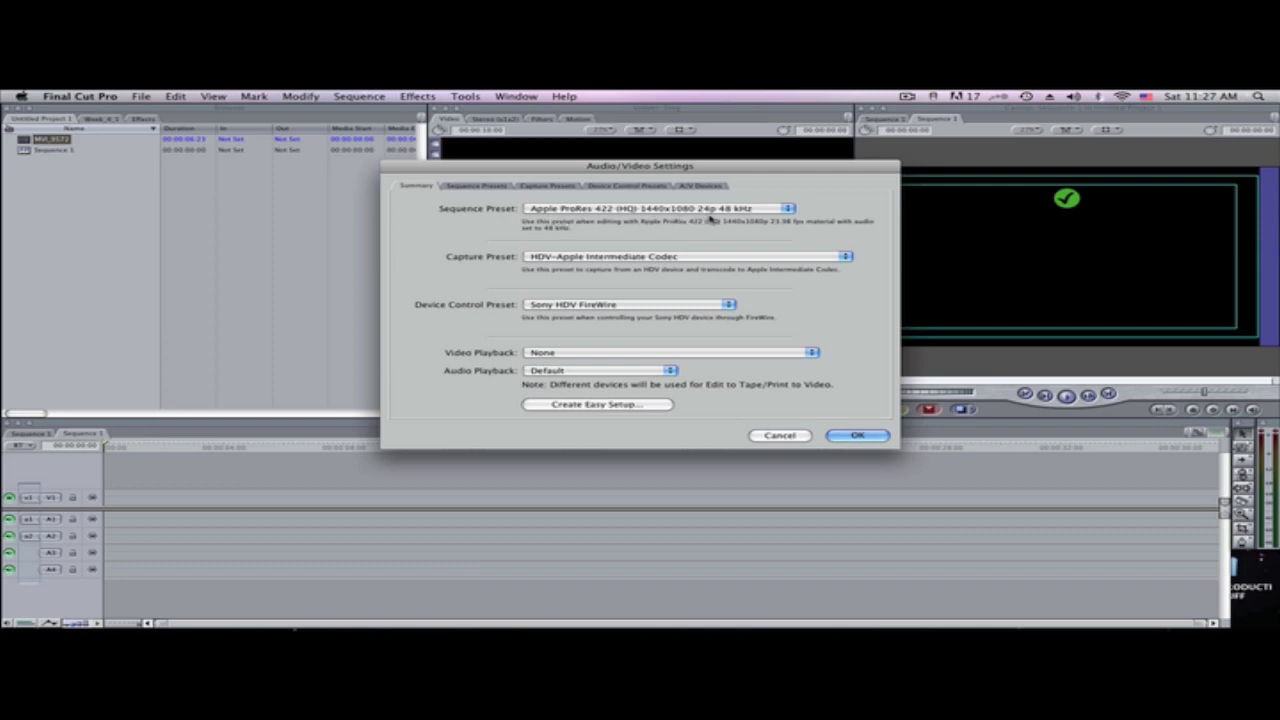
click(873, 437)
- Add the MVI_9572 clip to the sequence, match the sequence settings to the clip, and scrub back to its start
click(177, 220)
drag(22, 144, 928, 410)
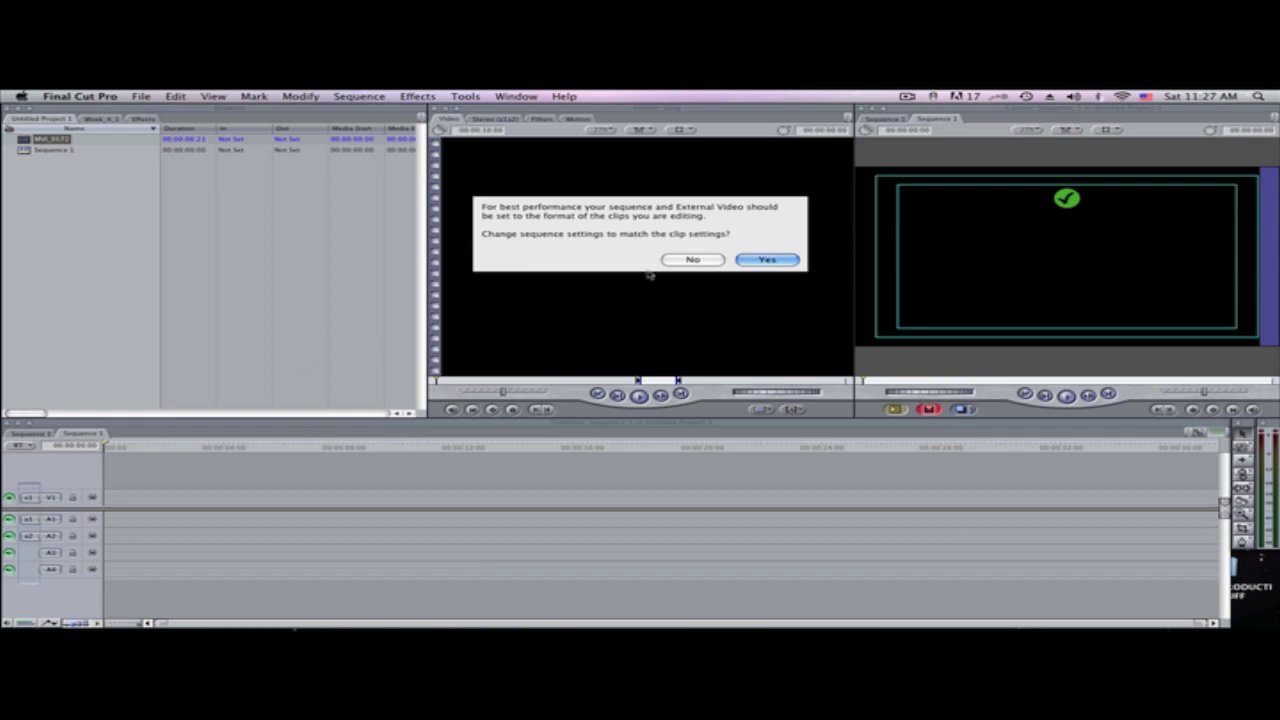
key(Return)
drag(193, 452, 105, 449)
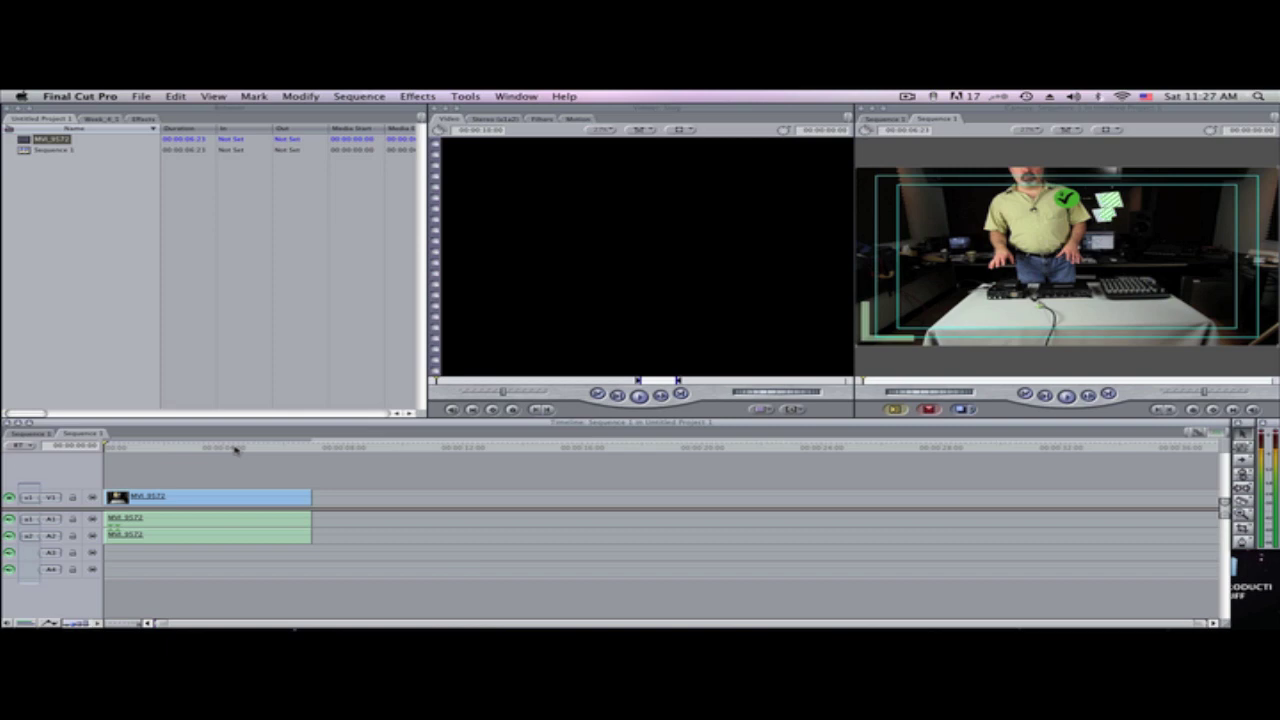
drag(232, 447, 43, 444)
- Export the sequence with the MVI_9572 clip using Compressor and select the custom YouTube_1080 setting
click(214, 493)
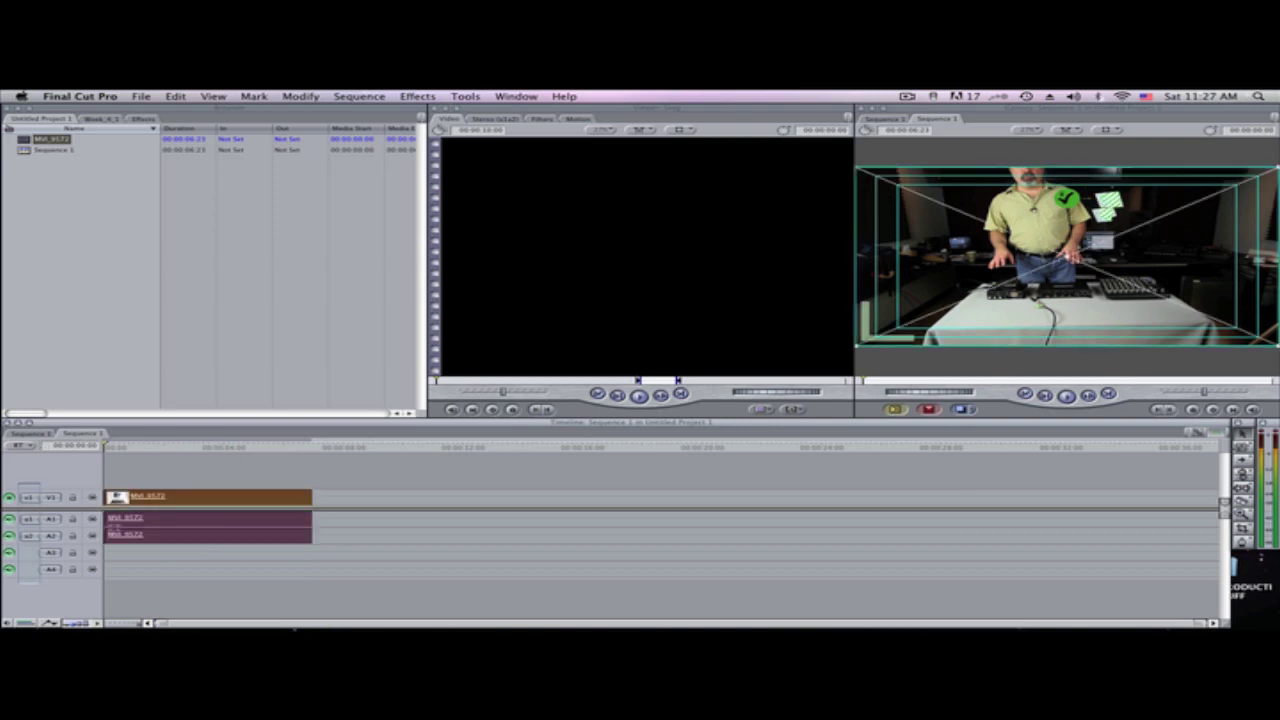
click(140, 96)
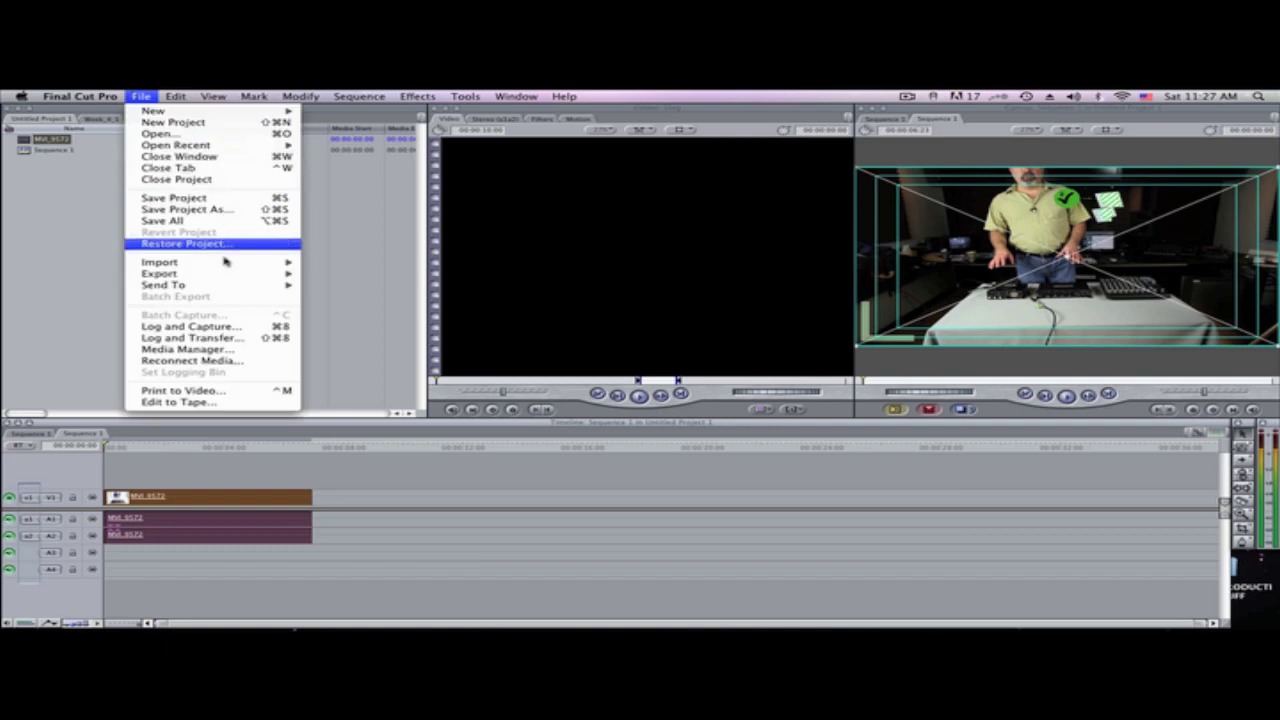
mouse_move(229, 276)
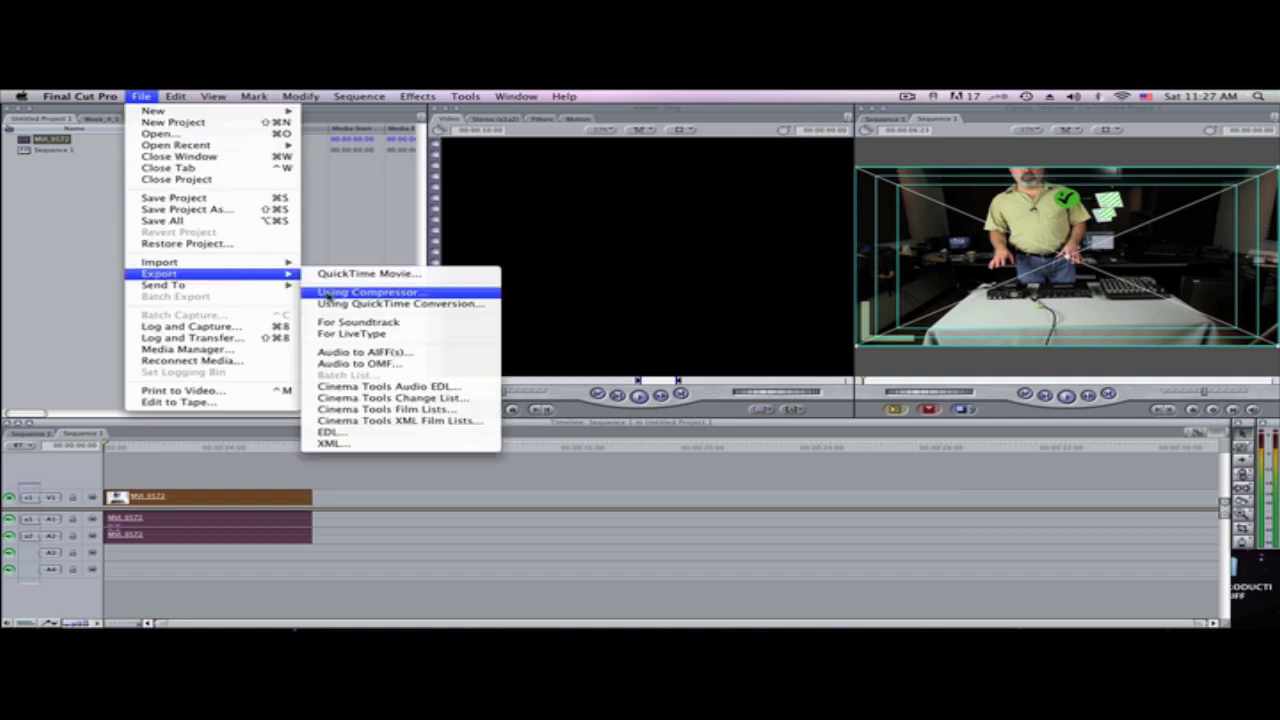
click(328, 295)
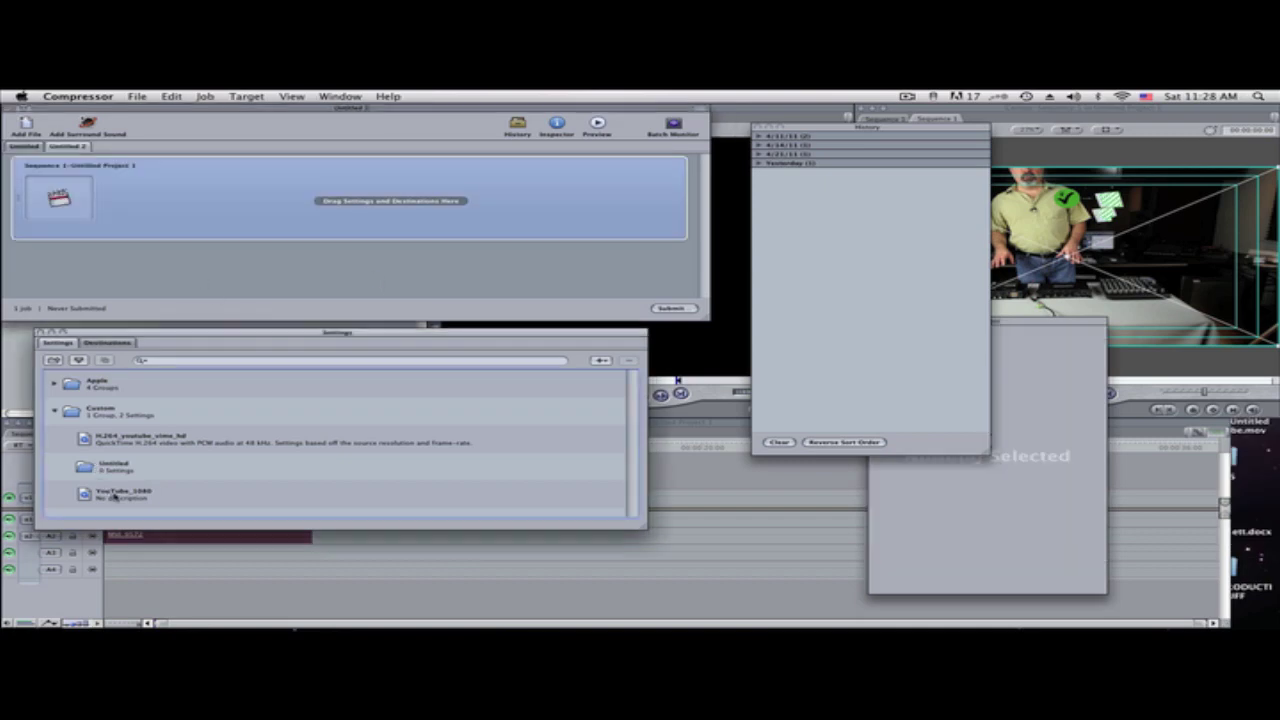
click(133, 494)
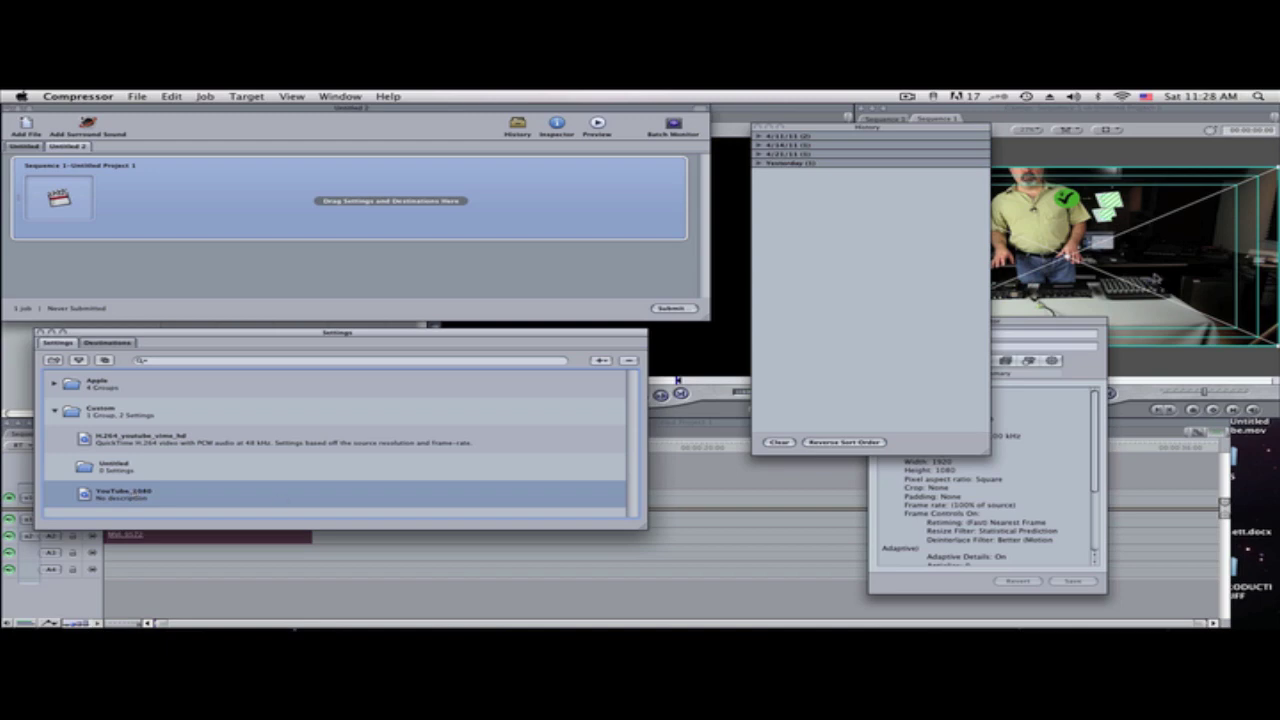
- Hide Final Cut Pro and return to Compressor with only its windows over the desktop
key(super+h)
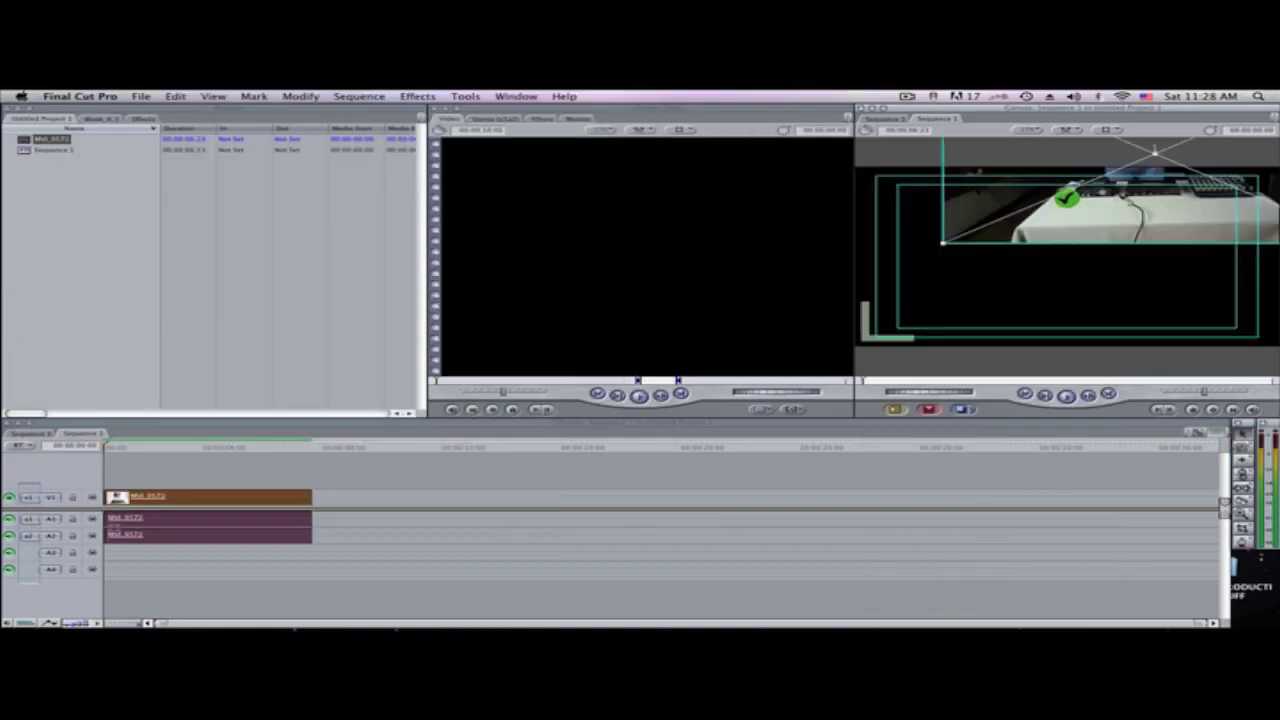
right_click(408, 600)
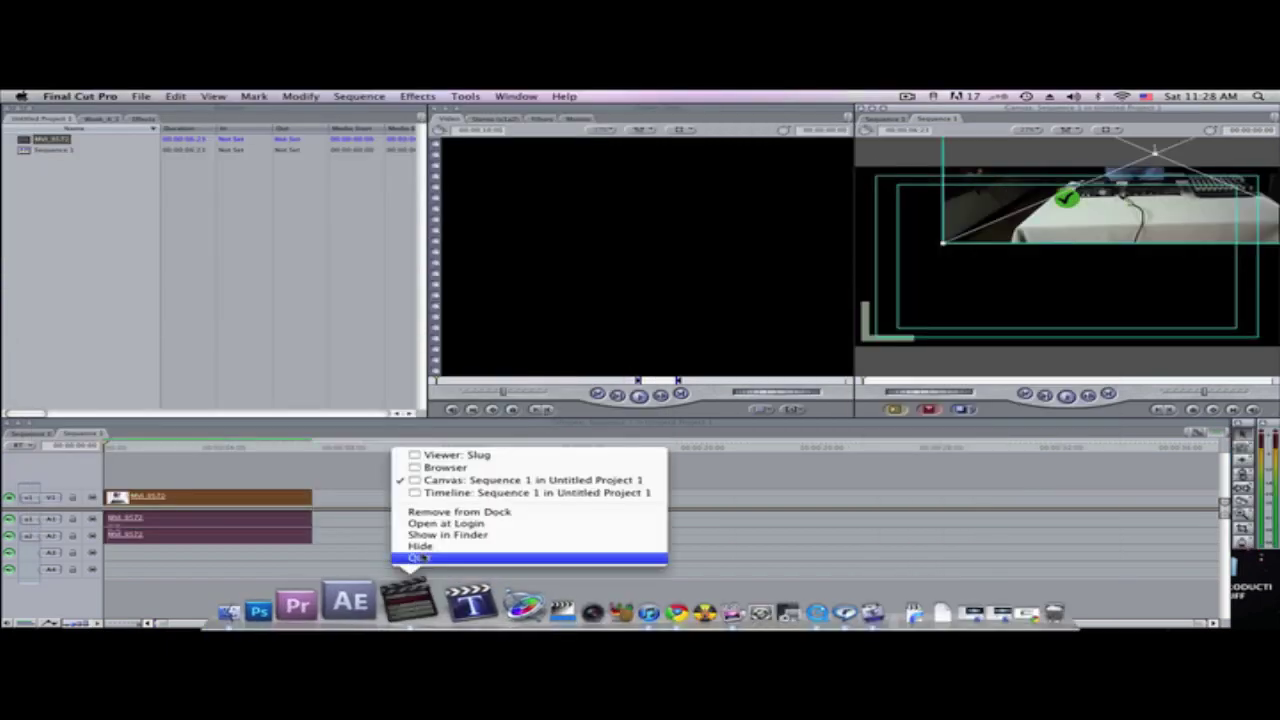
click(427, 547)
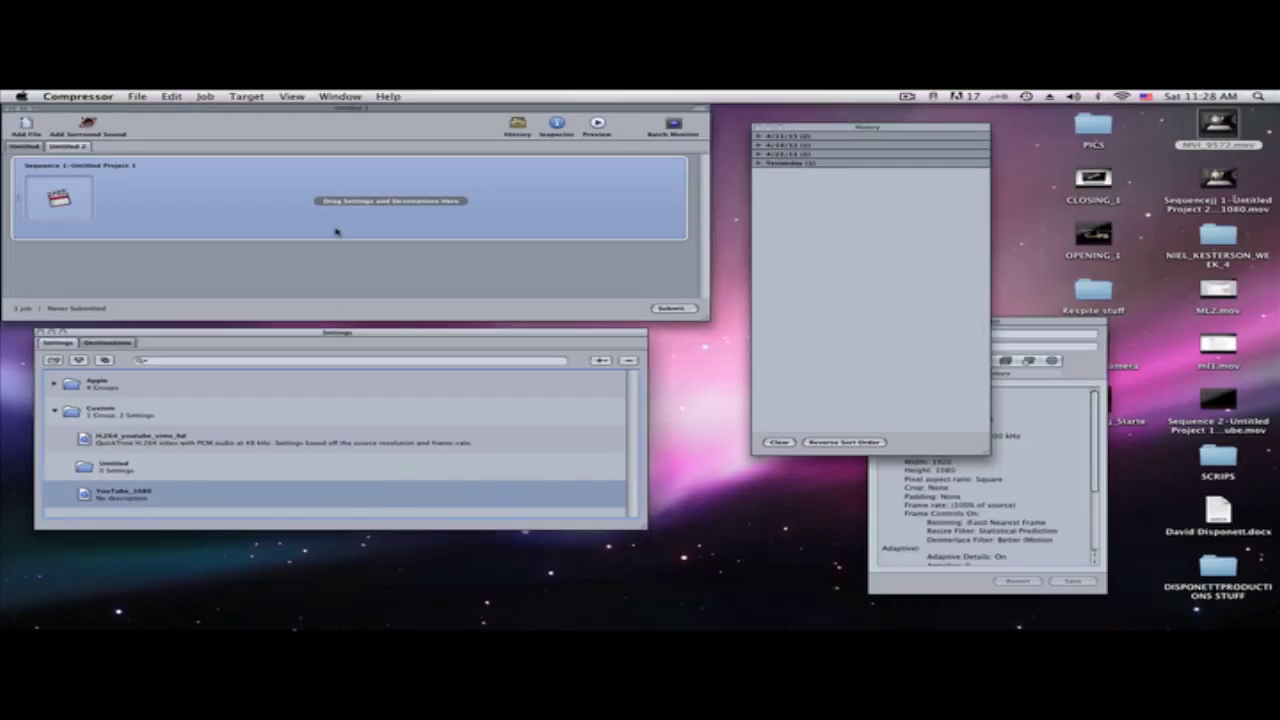
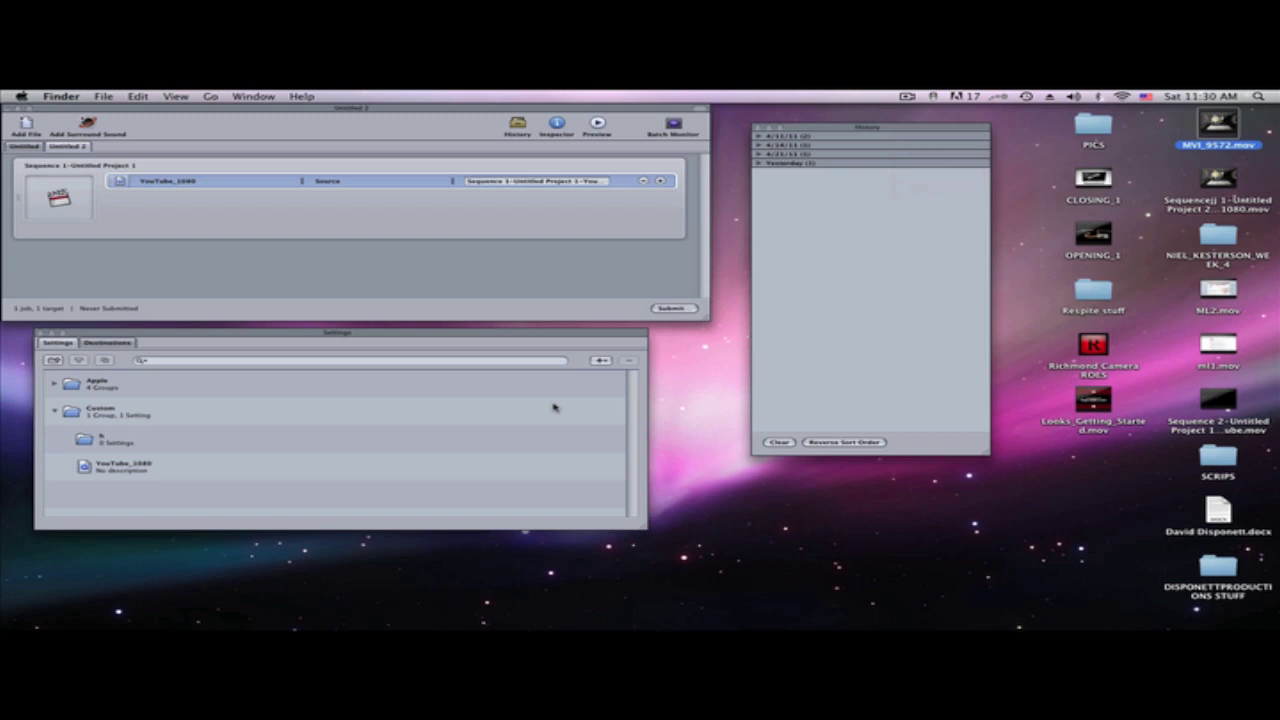
- Create a new QuickTime Movie setting in the Custom group, open it in the Inspector, and name it YouTube_720p
click(600, 361)
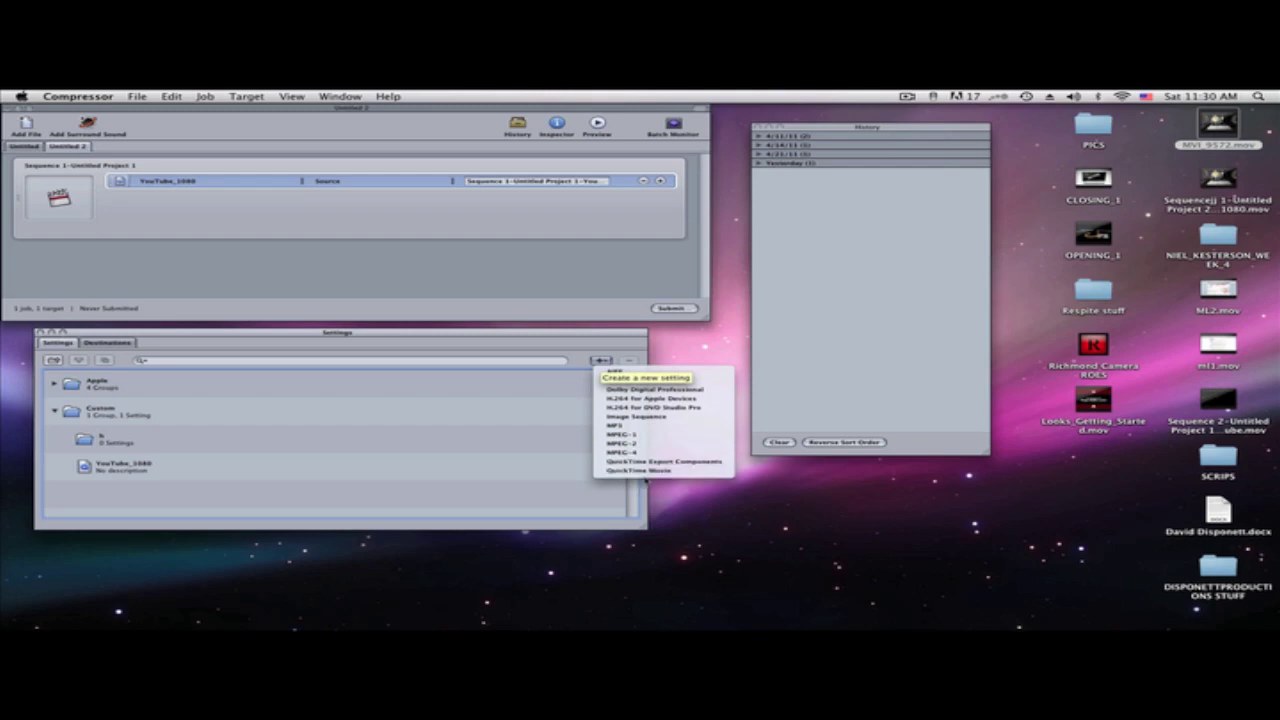
click(640, 471)
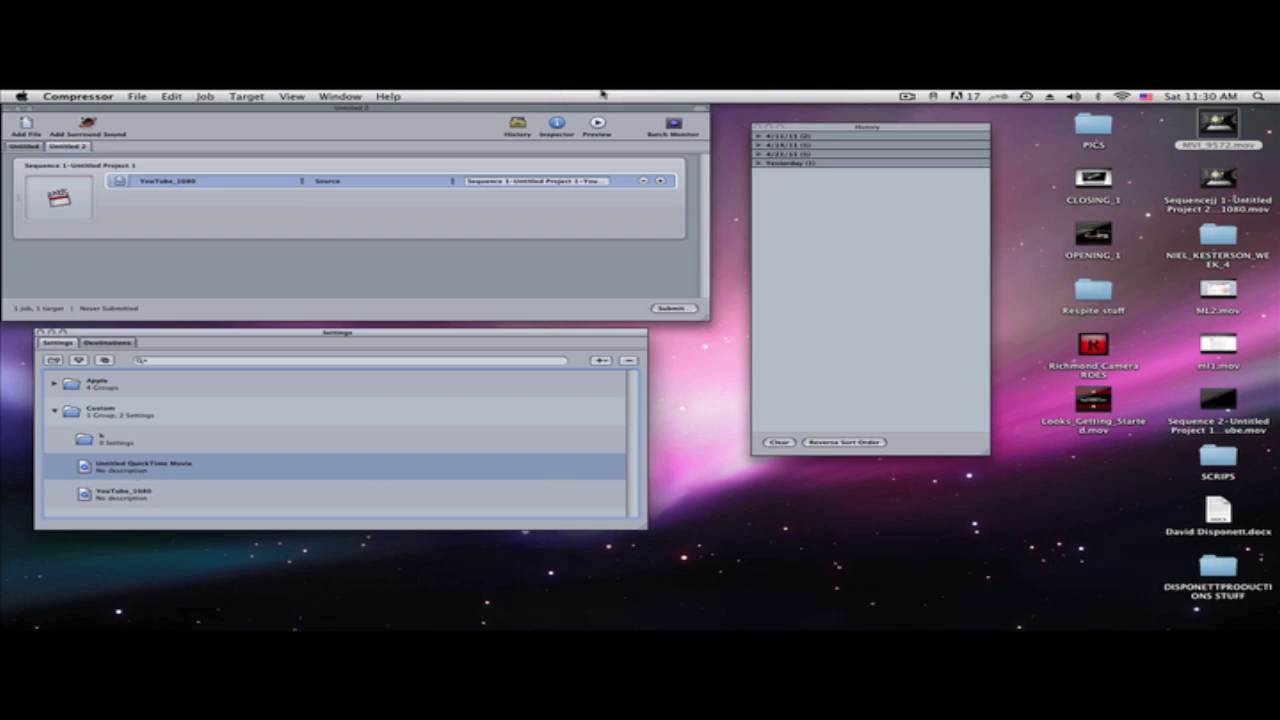
click(320, 96)
click(370, 200)
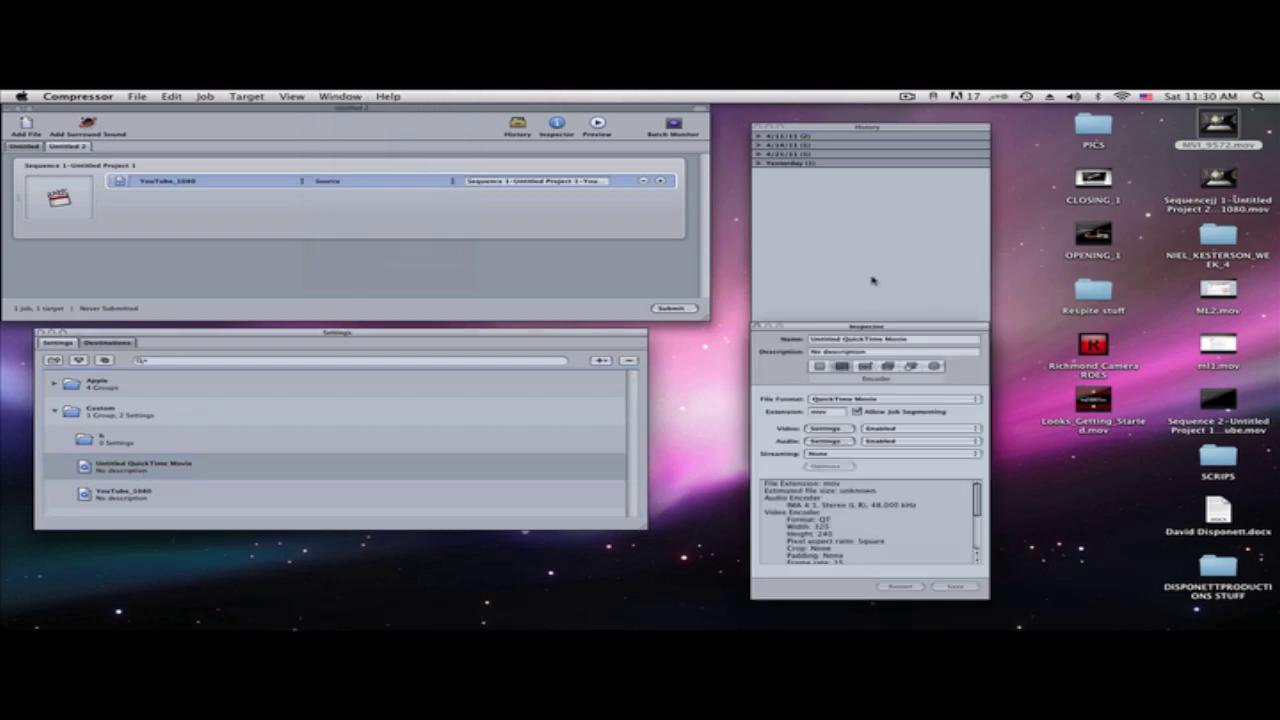
triple_click(852, 340)
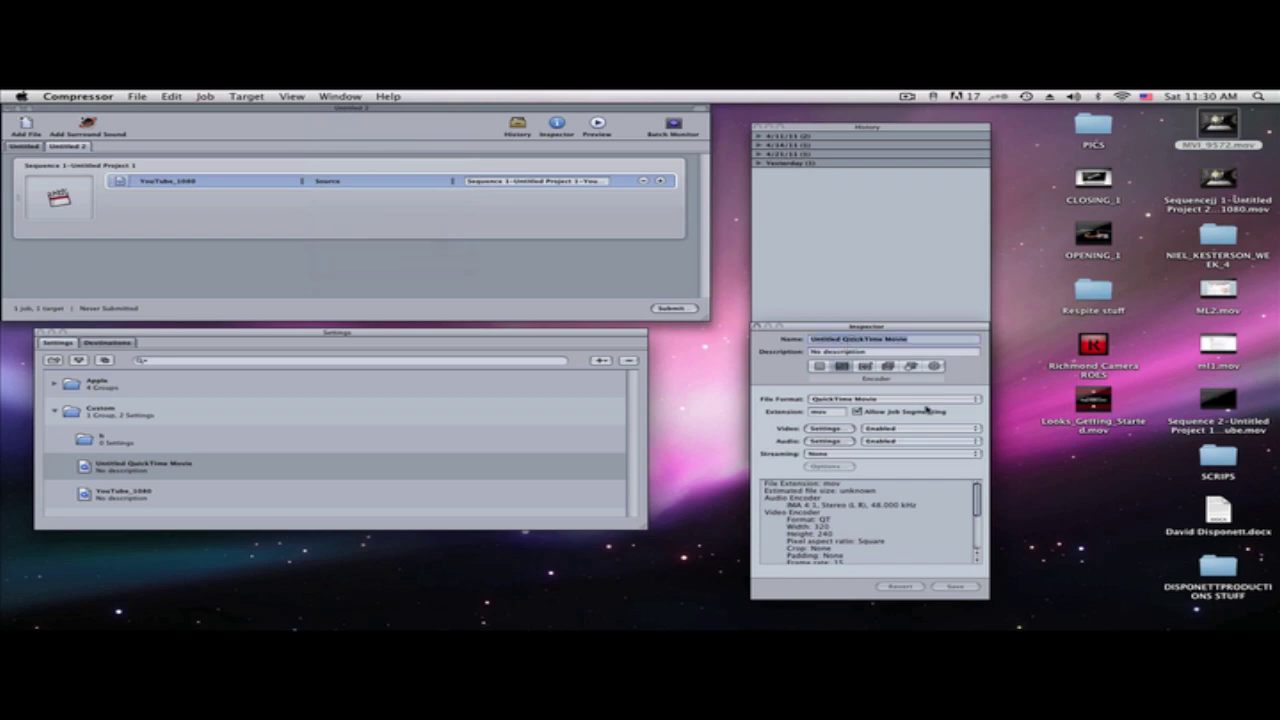
text(You)
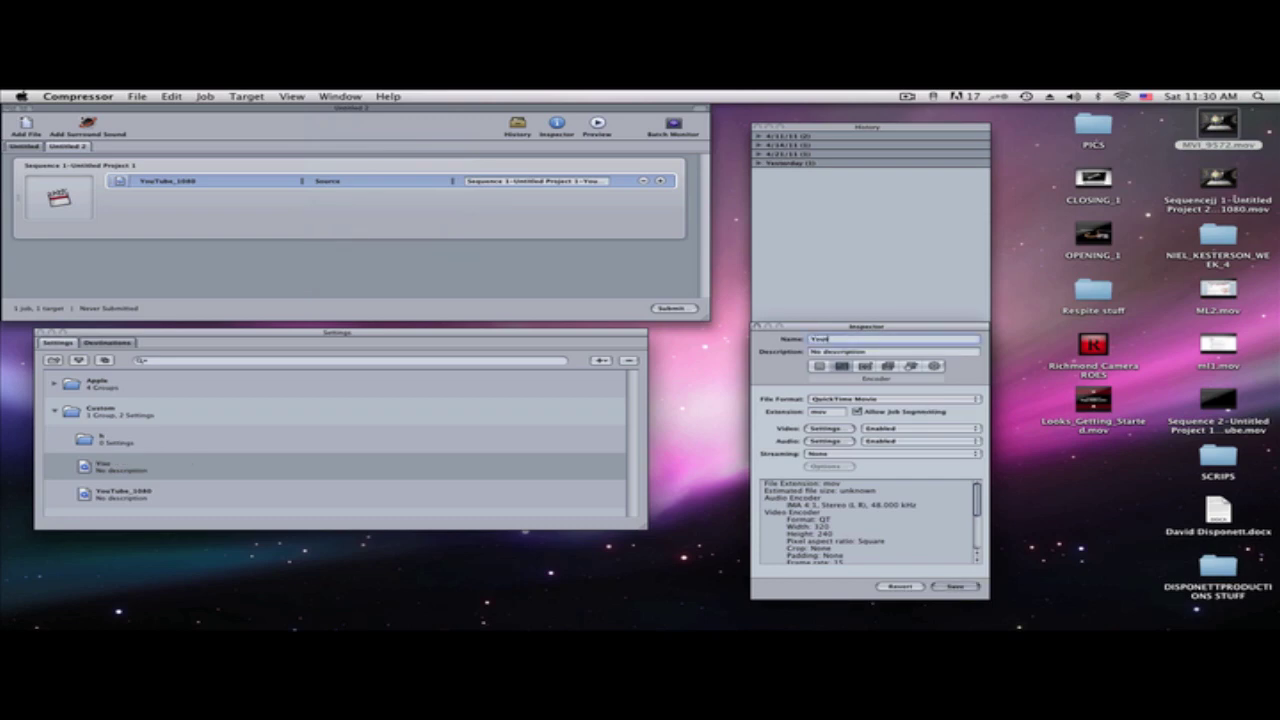
text(Tube)
text(_4)
text(20p)
click(828, 430)
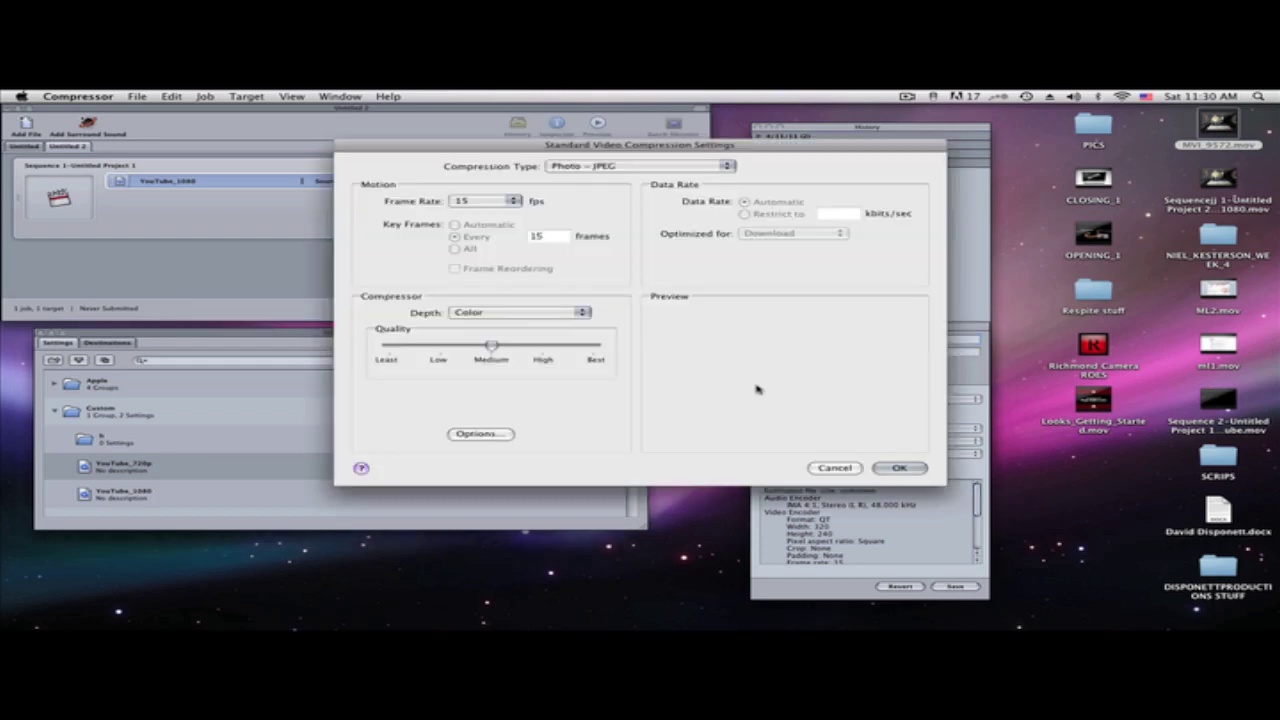
drag(491, 347, 628, 359)
click(848, 470)
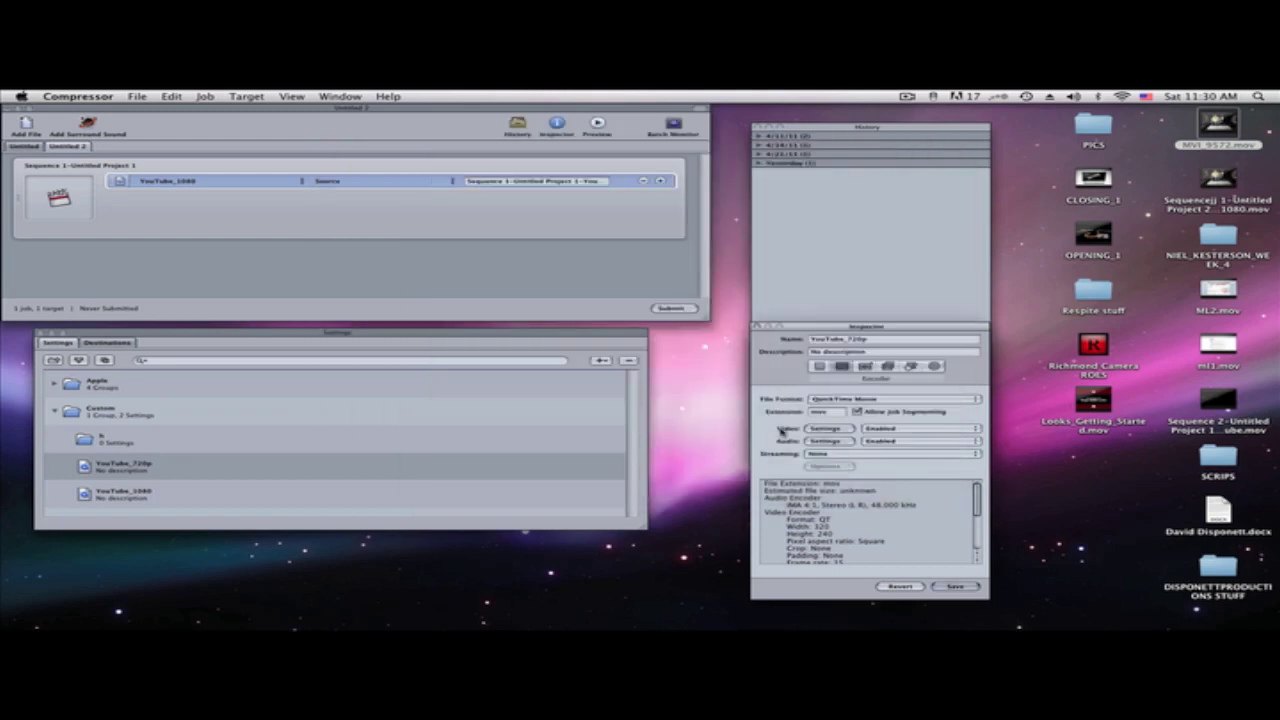
- In the YouTube_720p video compression settings, set the quality to Best and the frame rate to 24 fps
click(826, 433)
drag(491, 346, 636, 357)
click(496, 204)
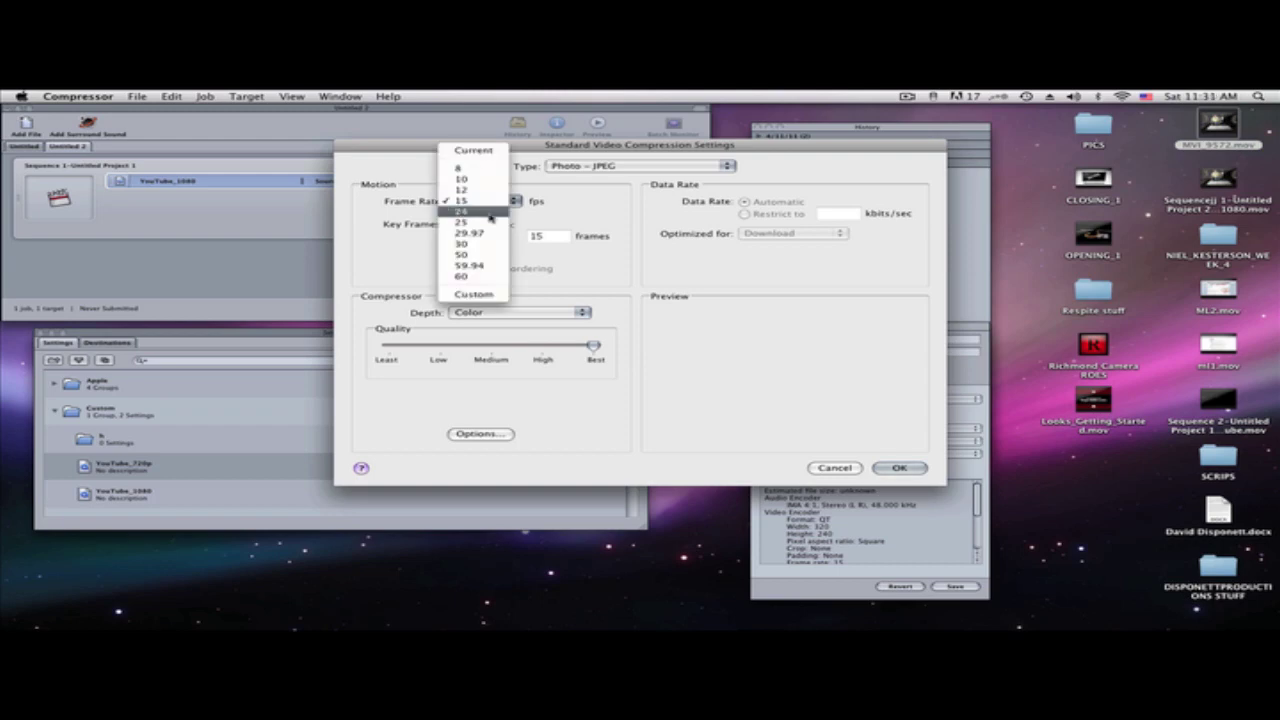
click(488, 212)
click(488, 204)
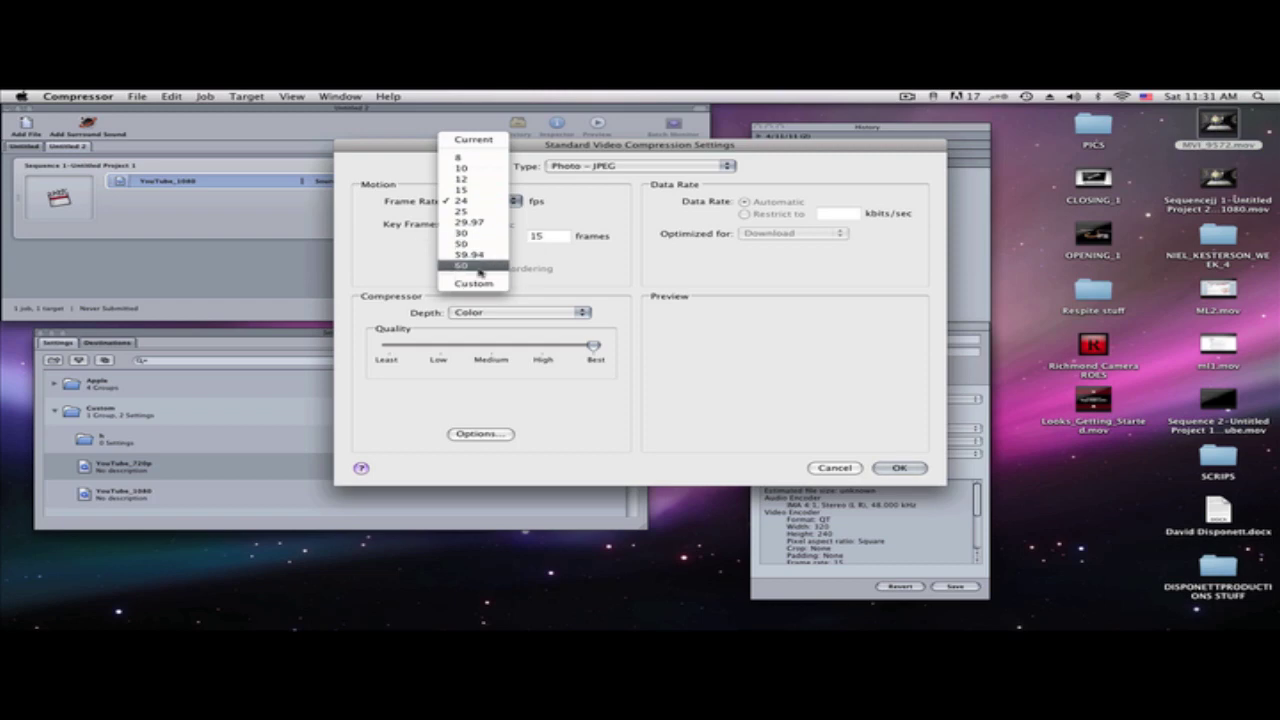
click(456, 201)
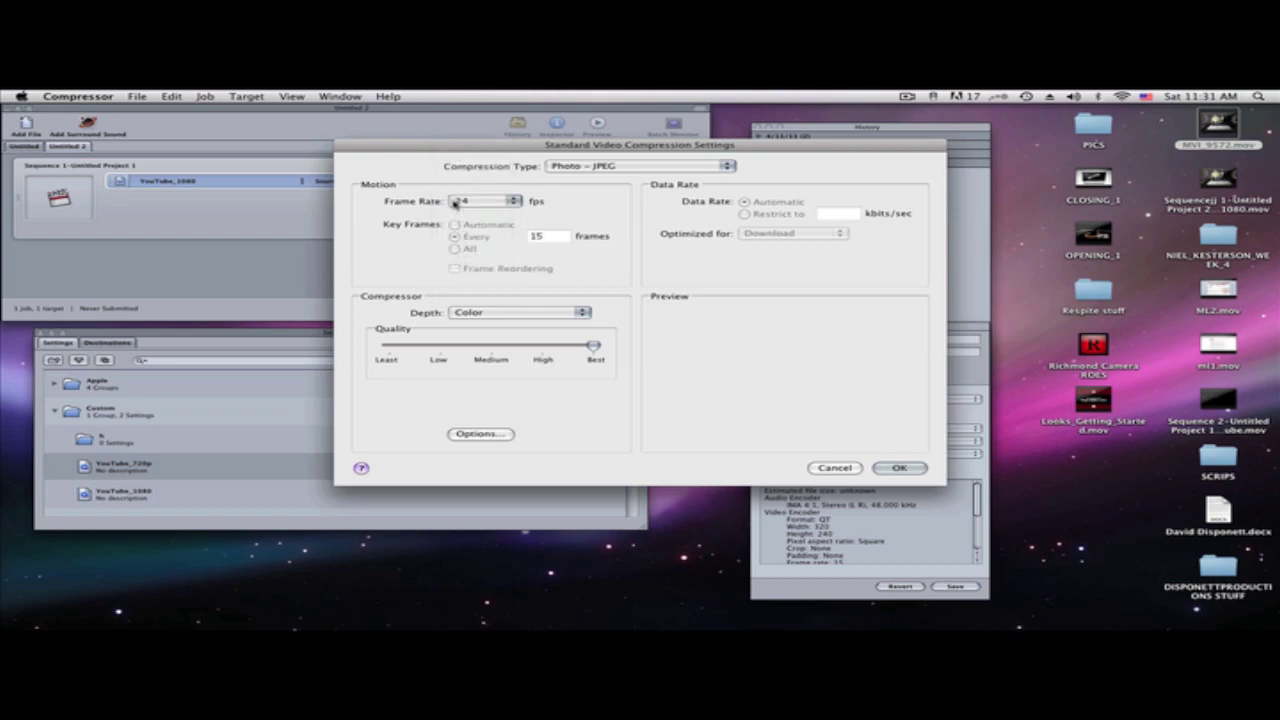
- Change the video compression type to H.264 at Best quality, and accept both the video settings and the stereo 48 kHz sound settings
click(600, 166)
click(603, 166)
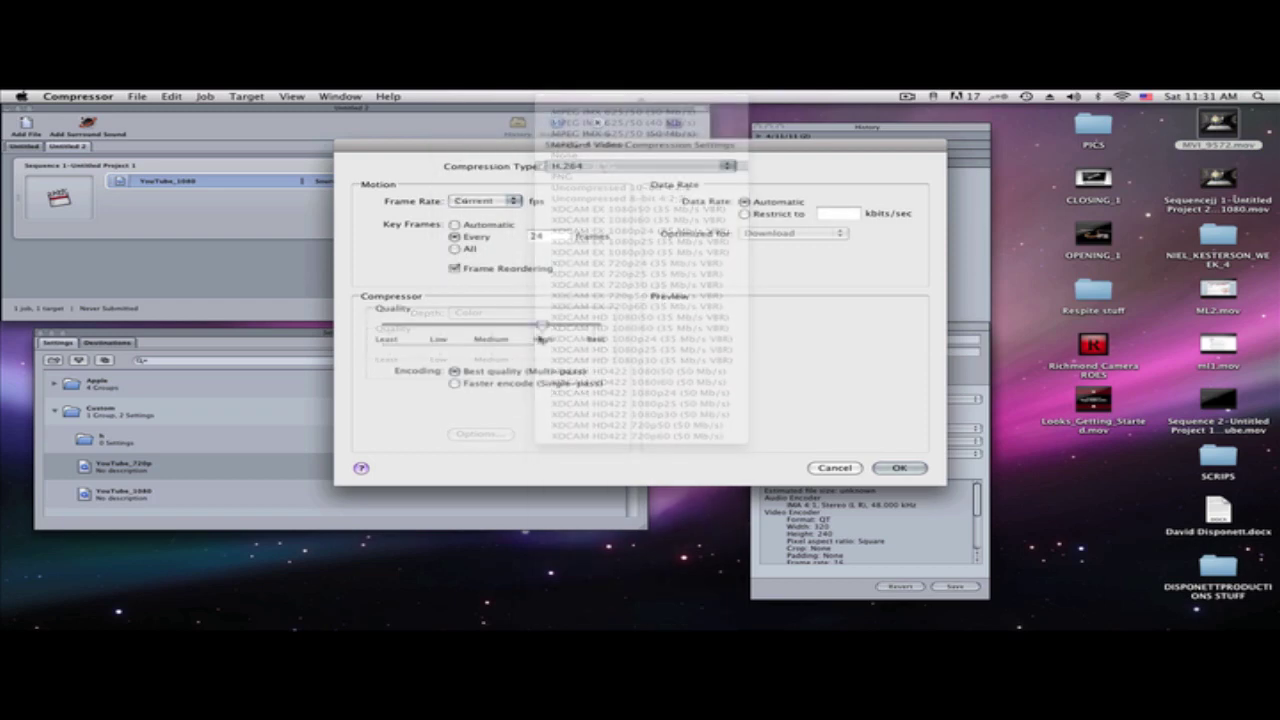
drag(543, 325, 626, 330)
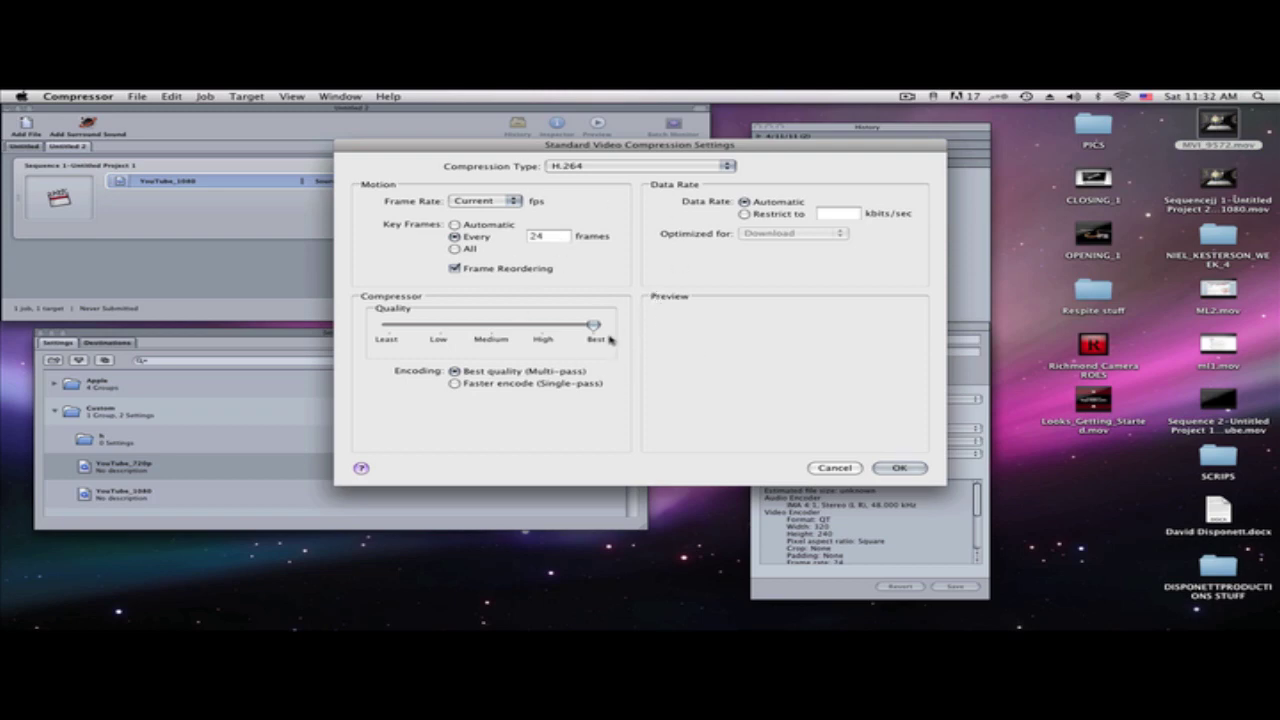
click(899, 468)
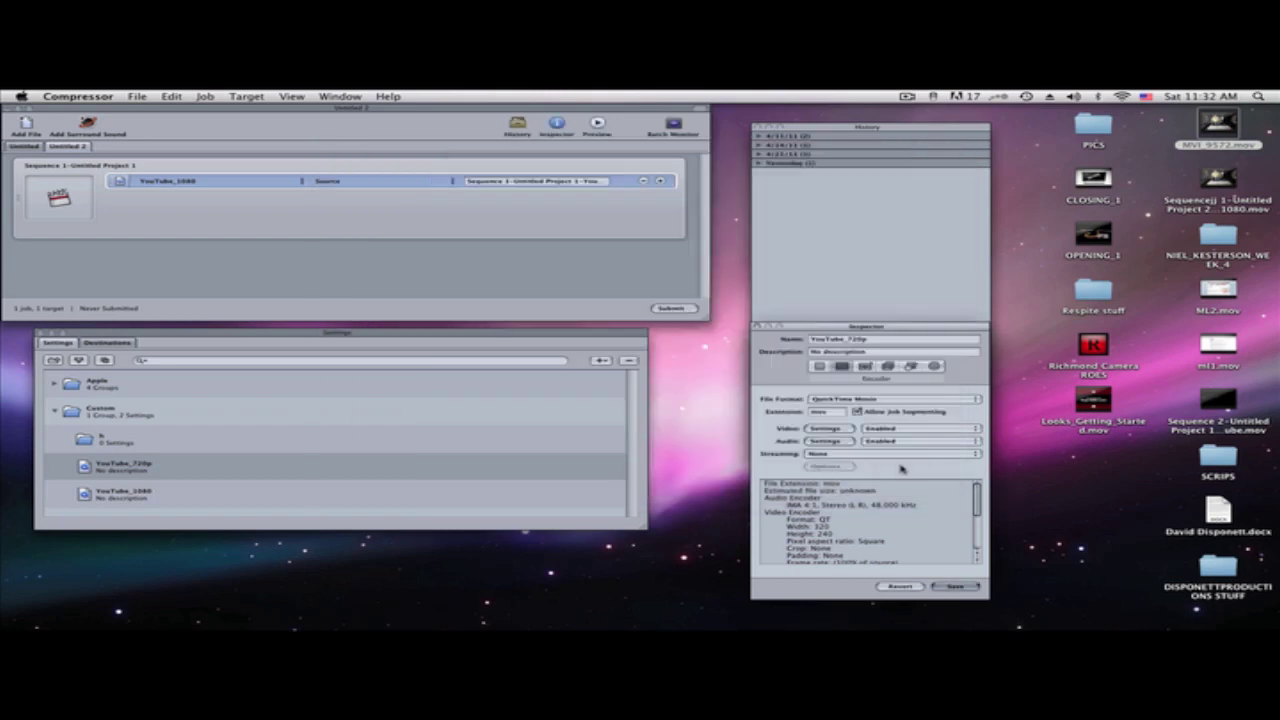
click(829, 440)
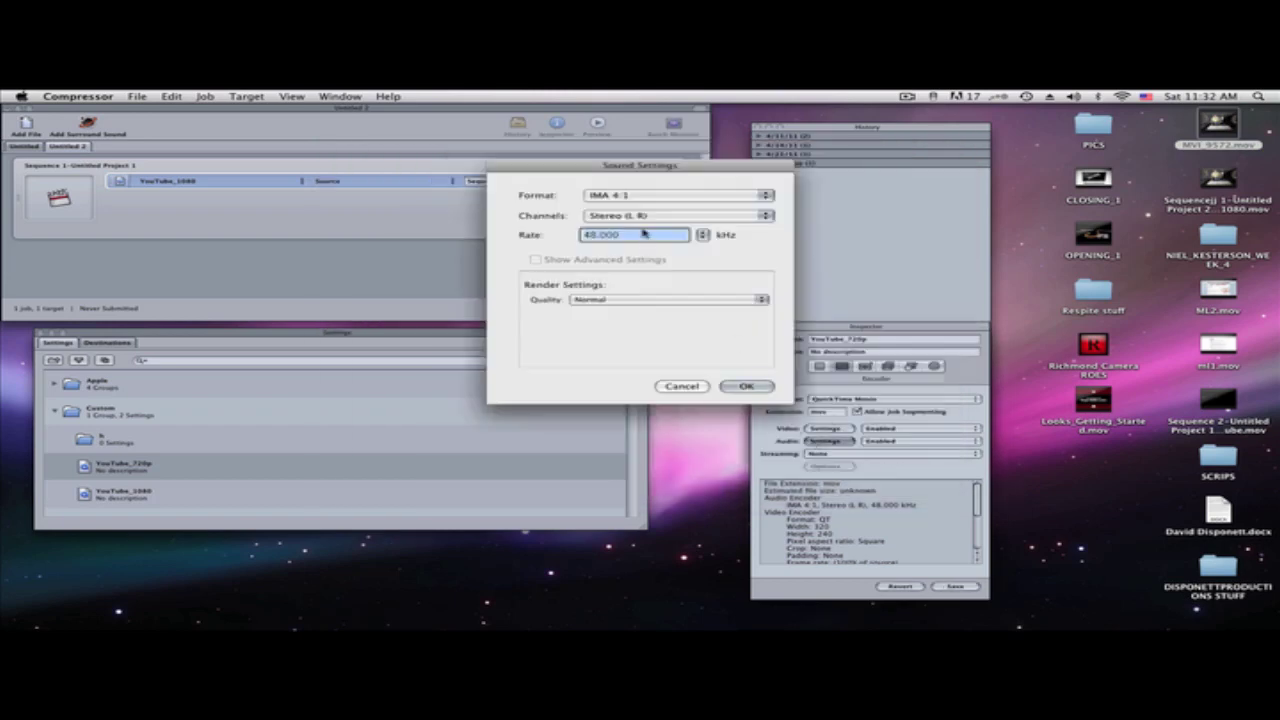
click(746, 386)
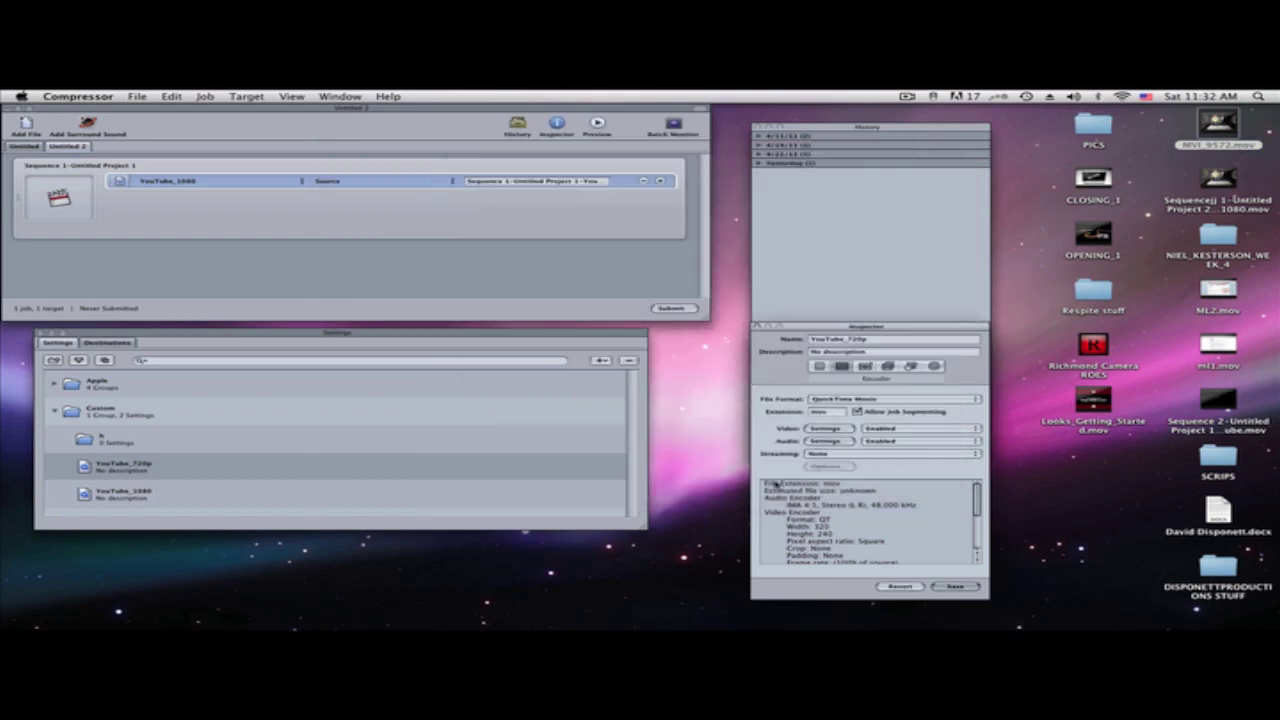
- Set the YouTube_720p frame size to 1280x720, save the setting, and close the Inspector
click(864, 367)
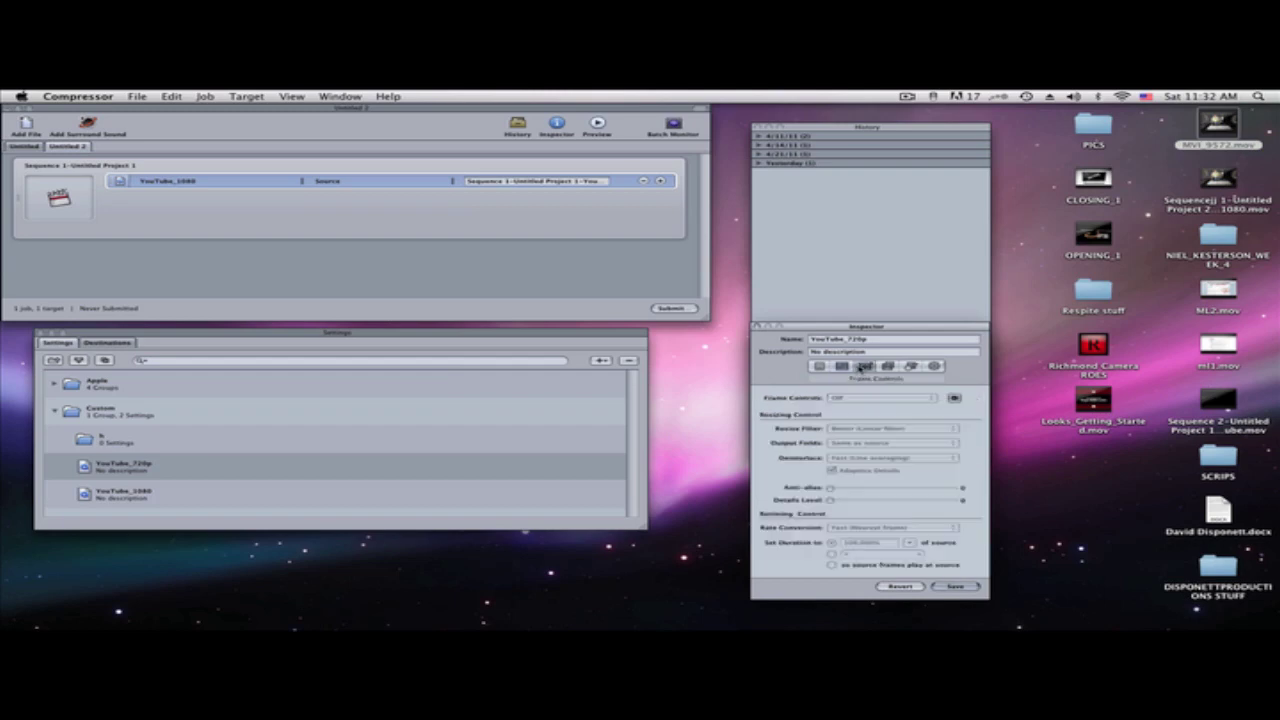
click(888, 366)
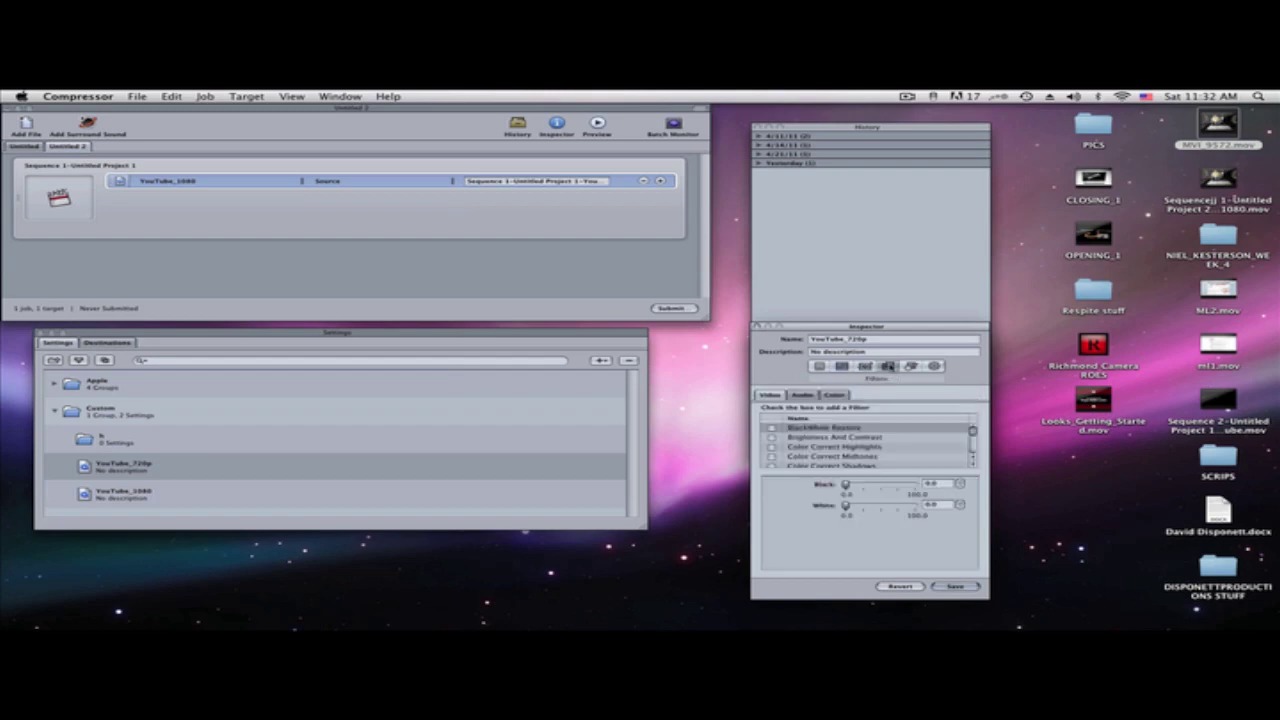
click(910, 366)
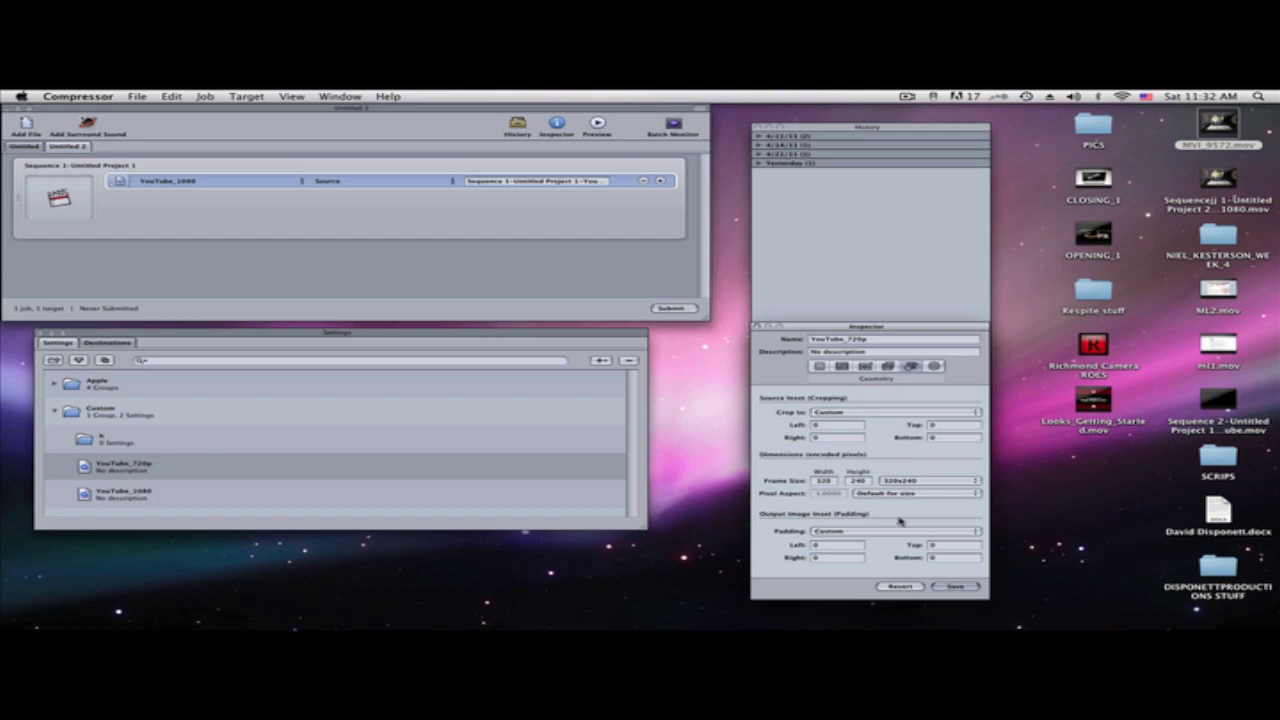
click(898, 484)
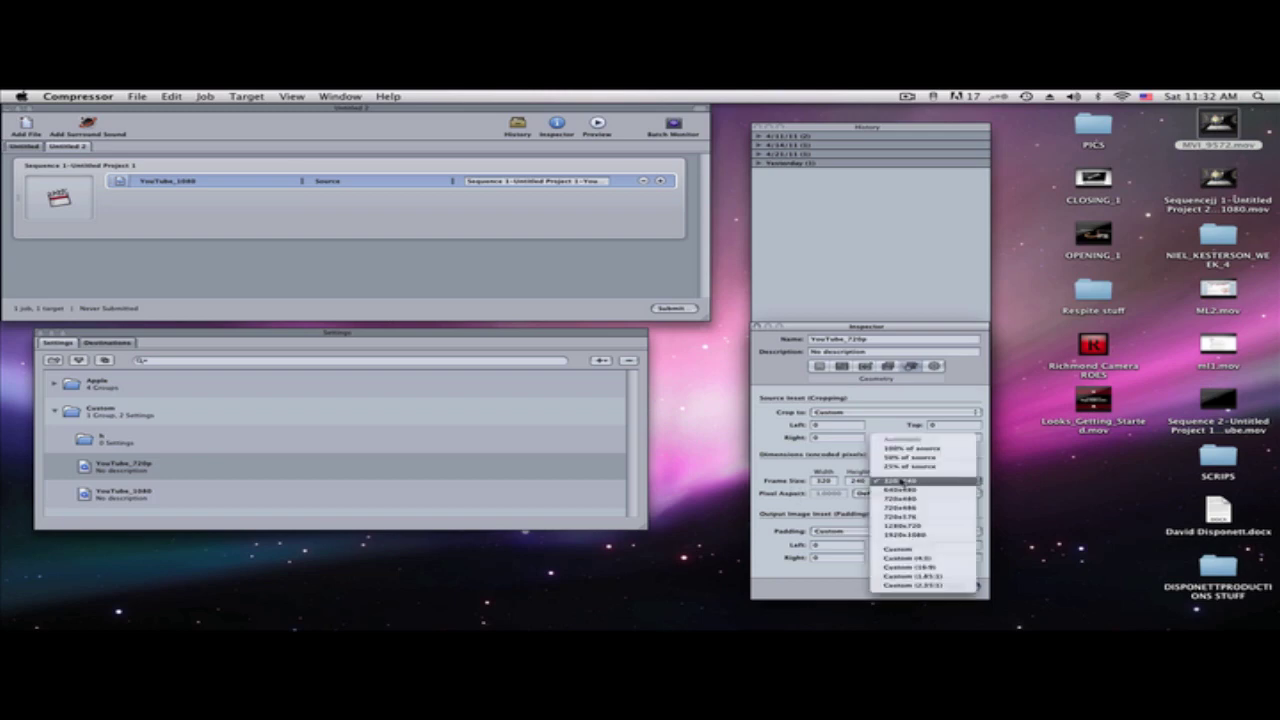
click(940, 528)
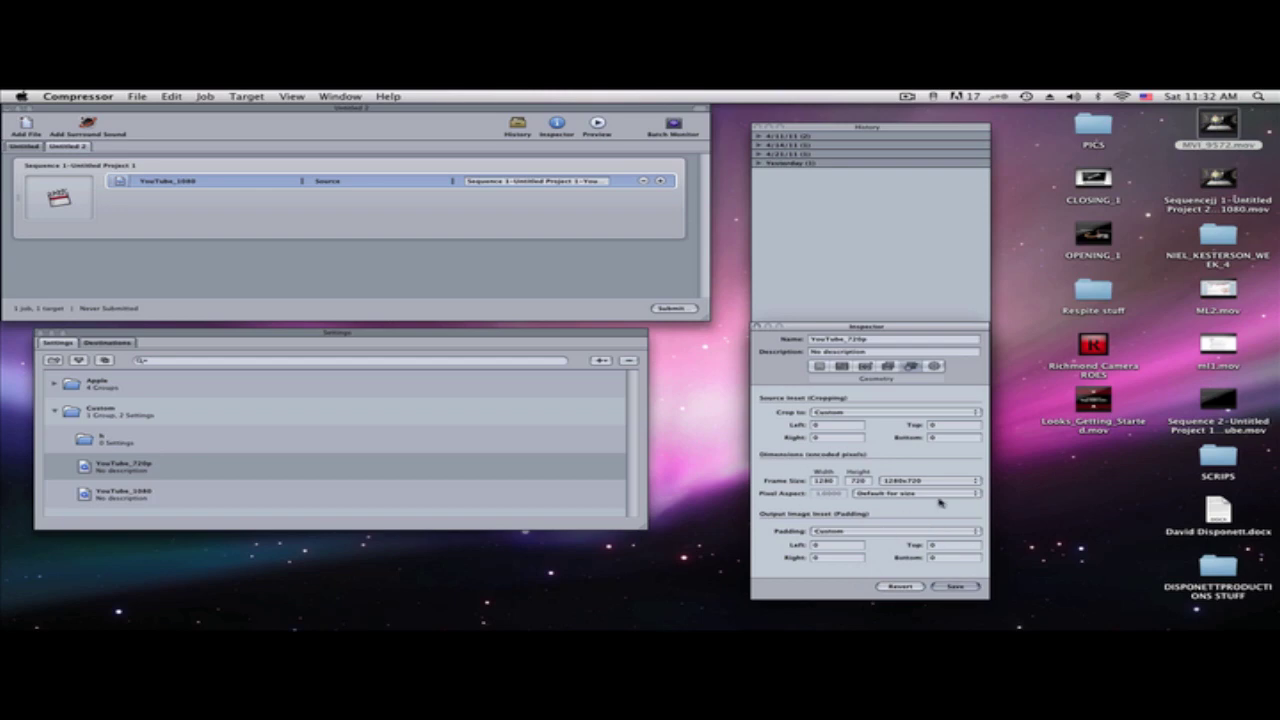
click(958, 587)
click(756, 327)
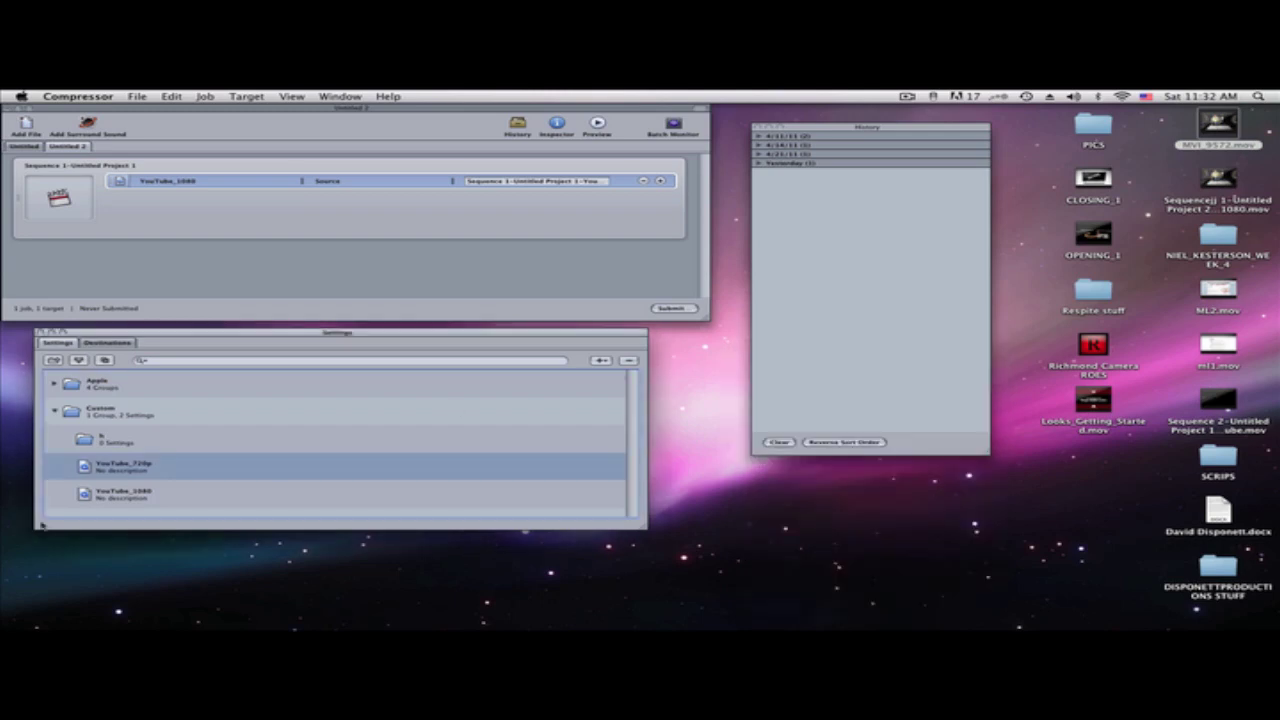
- Open the YouTube_1080 setting in the Inspector and review its frame size and video compression settings
click(104, 496)
click(338, 96)
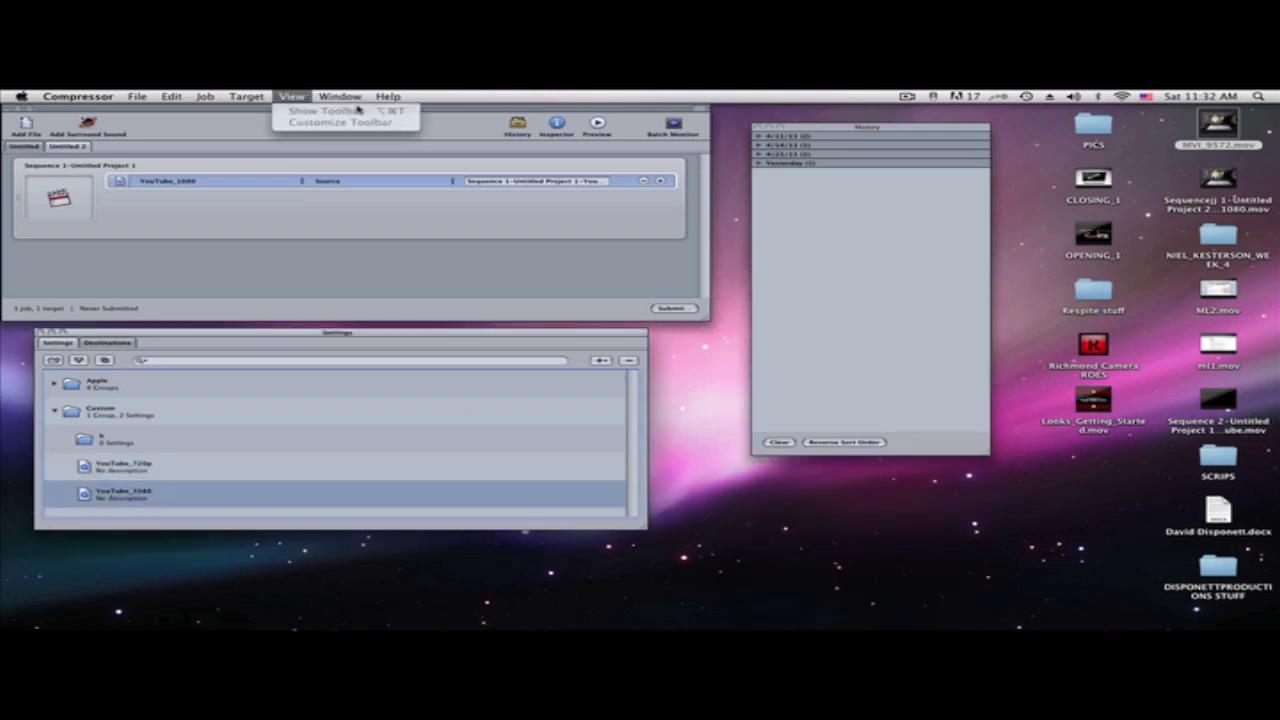
click(440, 201)
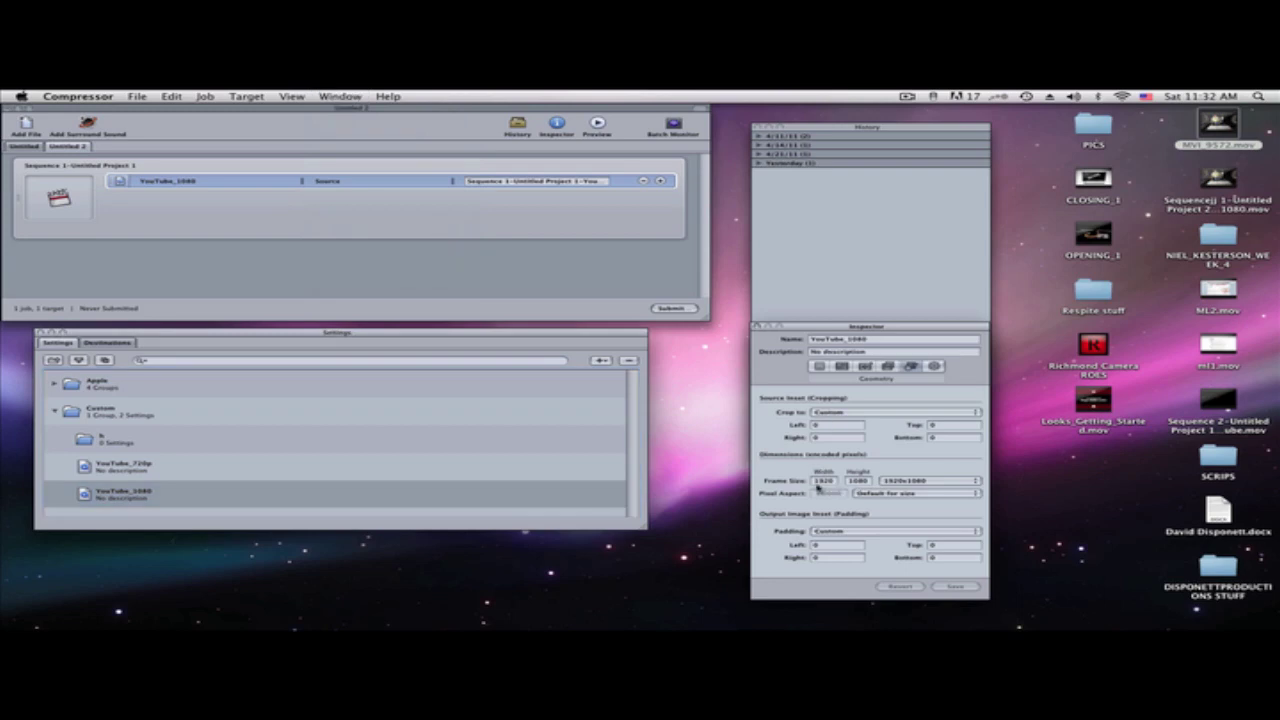
click(842, 366)
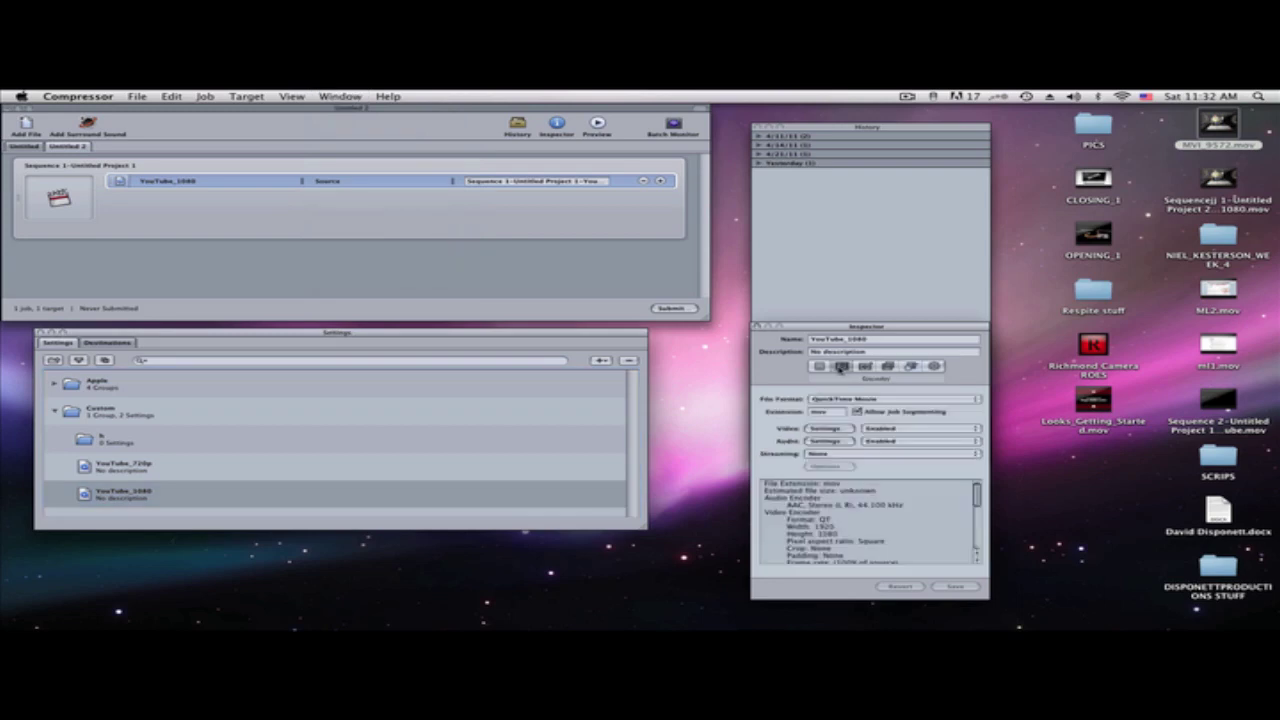
click(828, 432)
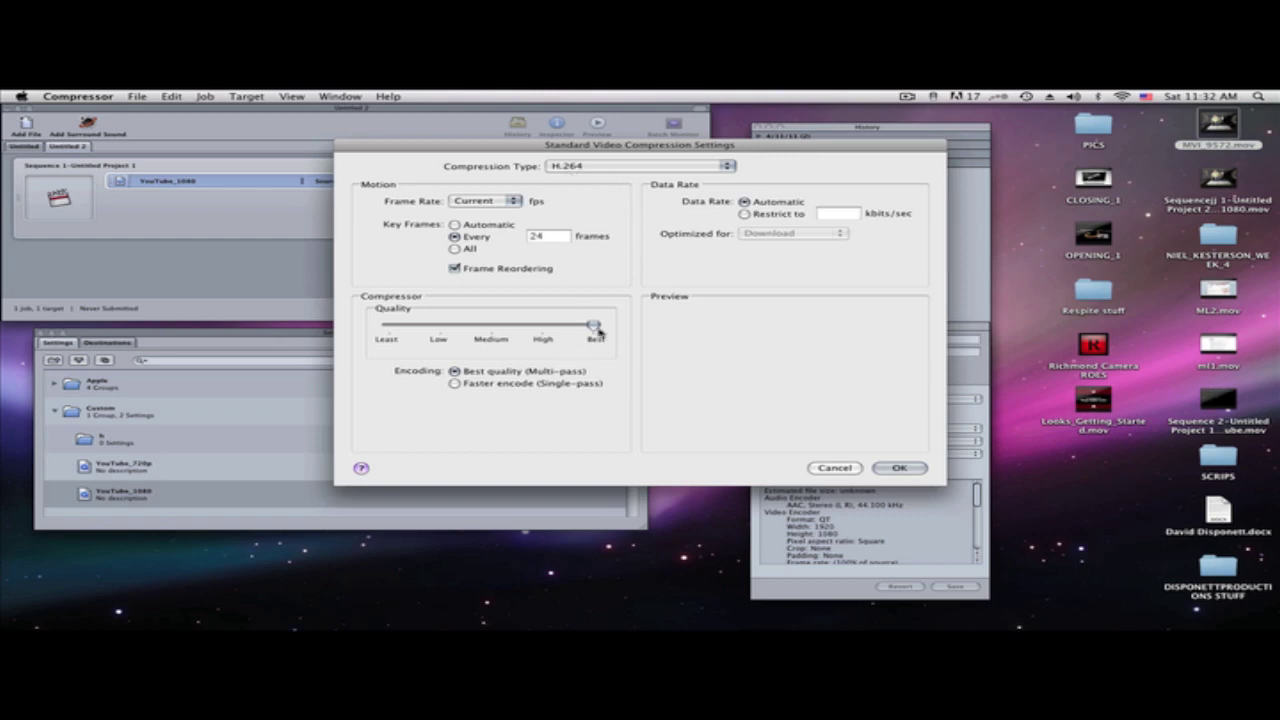
click(897, 468)
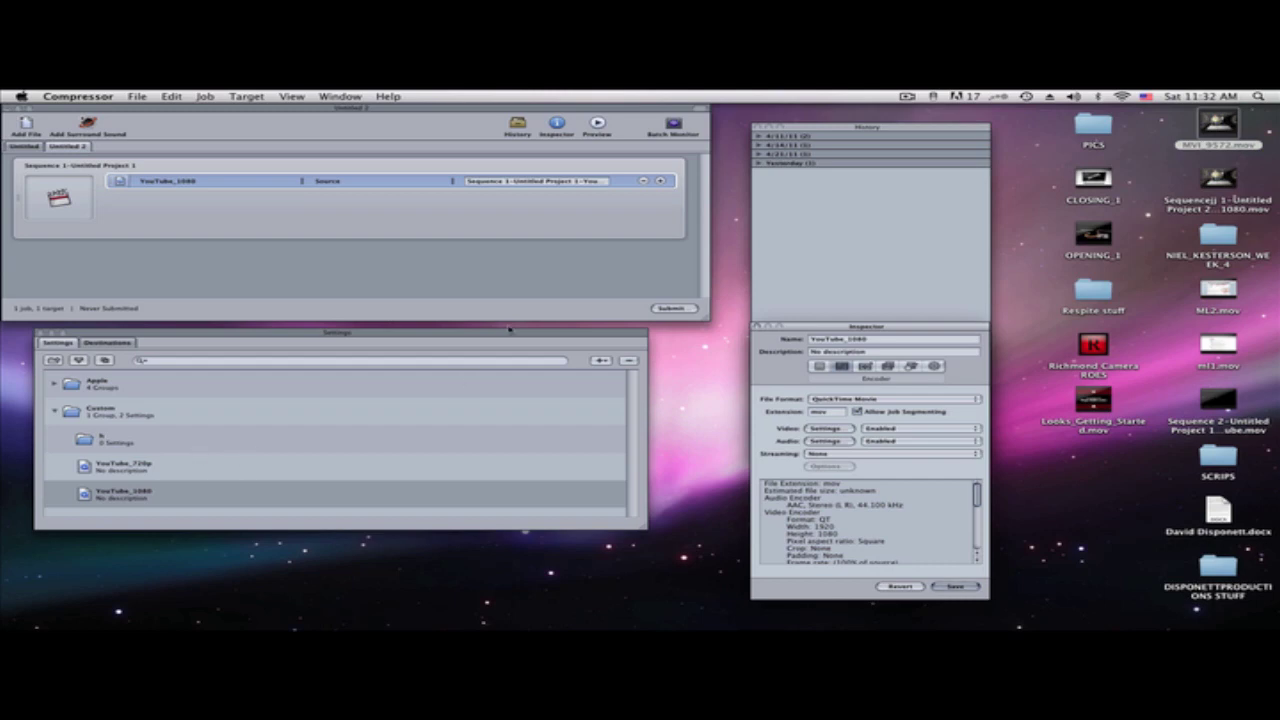
- Set the destination of the YouTube_1080 target in the Sequence 1 job to Desktop
right_click(329, 183)
mouse_move(362, 236)
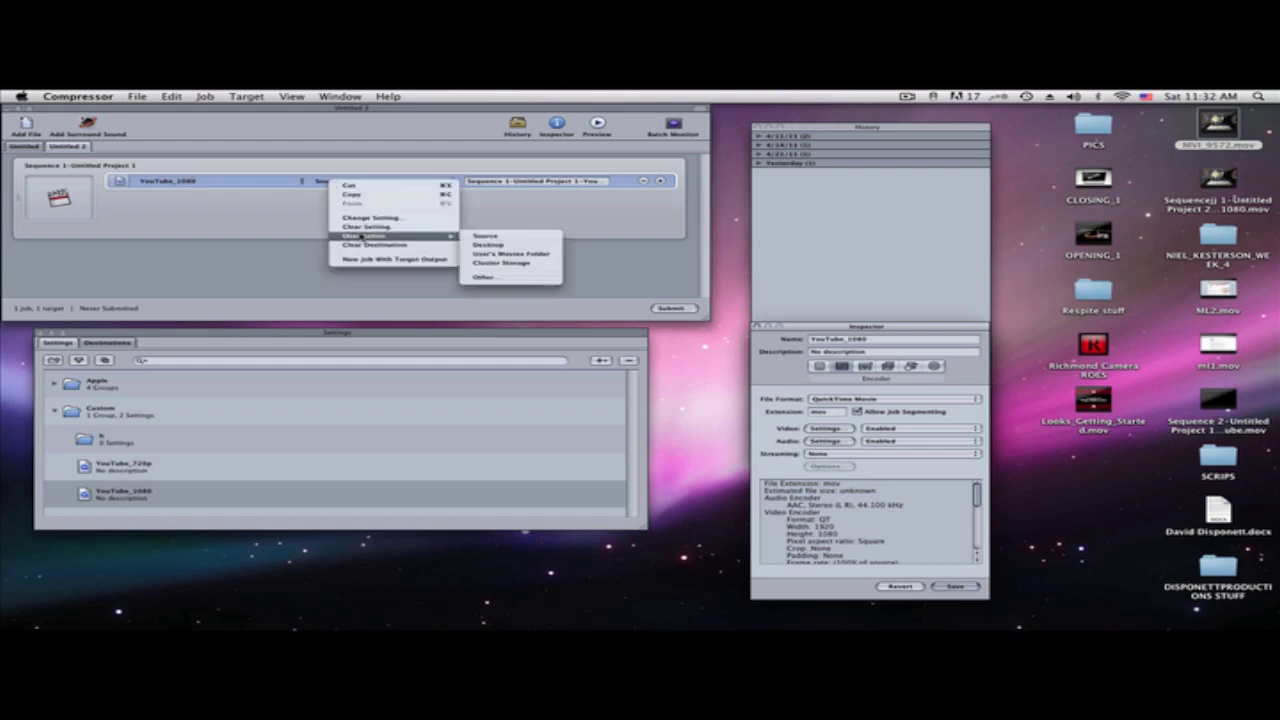
click(508, 246)
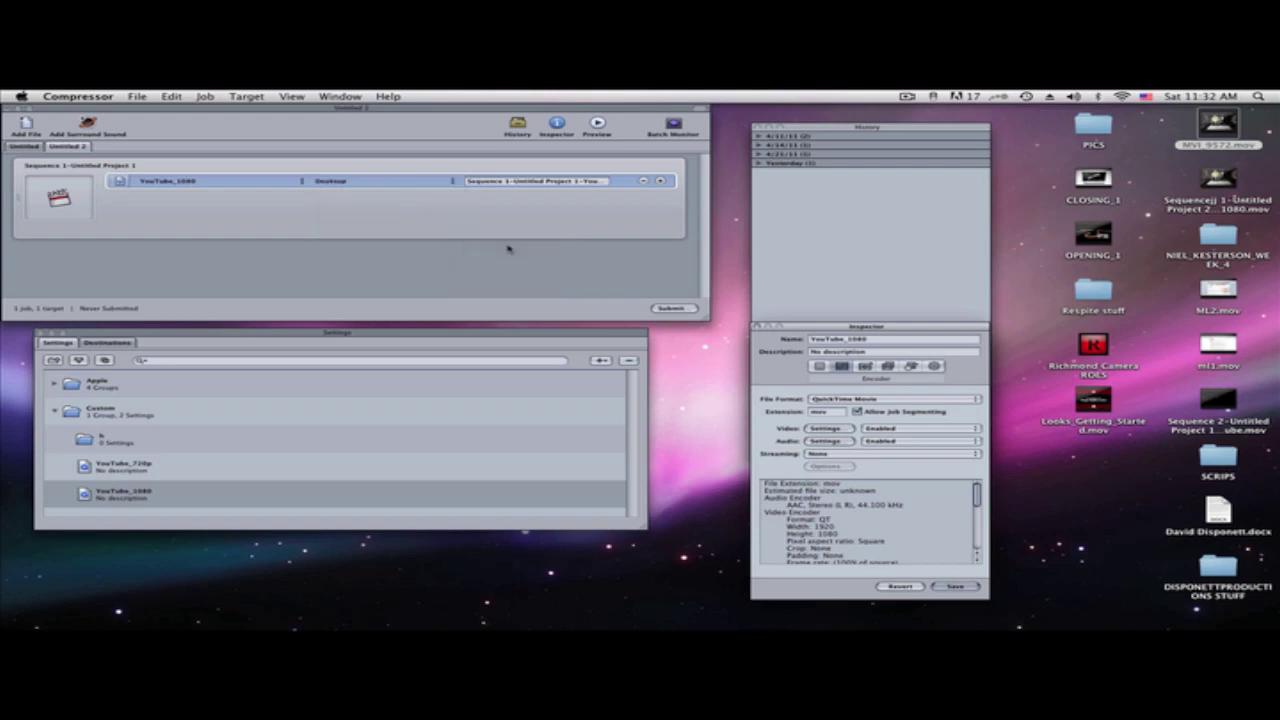
- Save the changes to YouTube_1080 and submit the batch for compression on This Computer with High priority
click(668, 308)
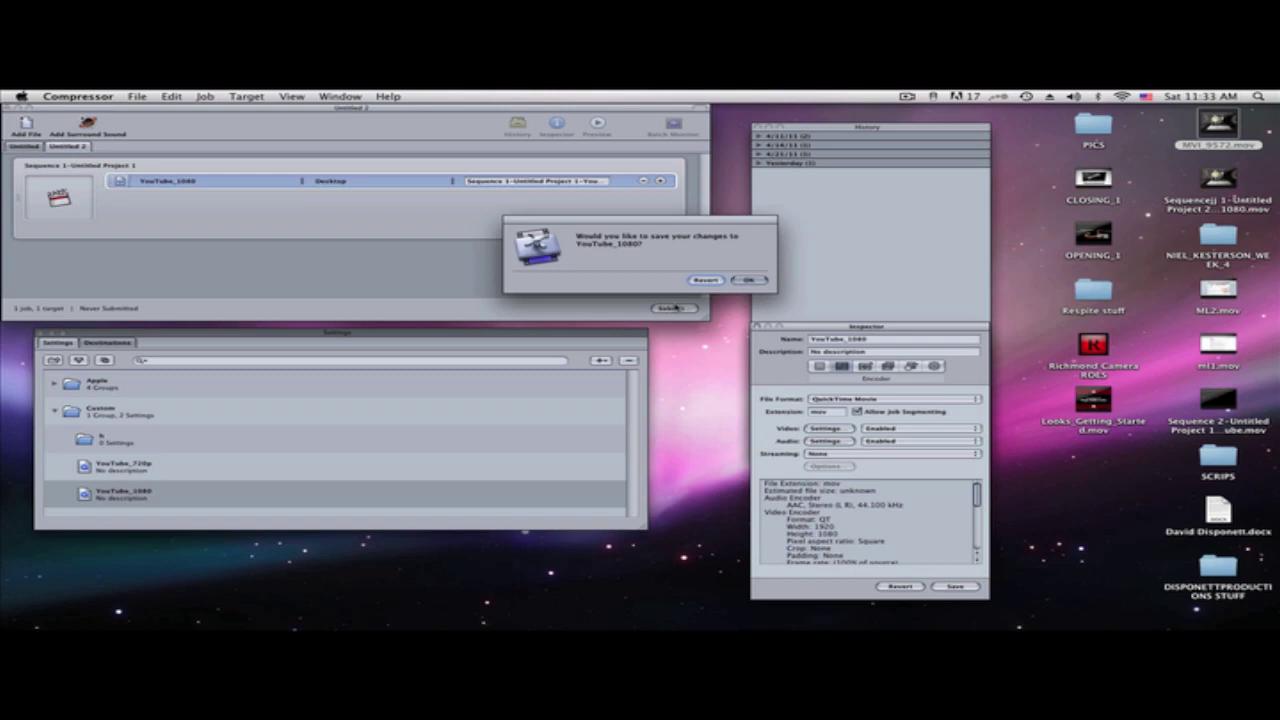
click(758, 282)
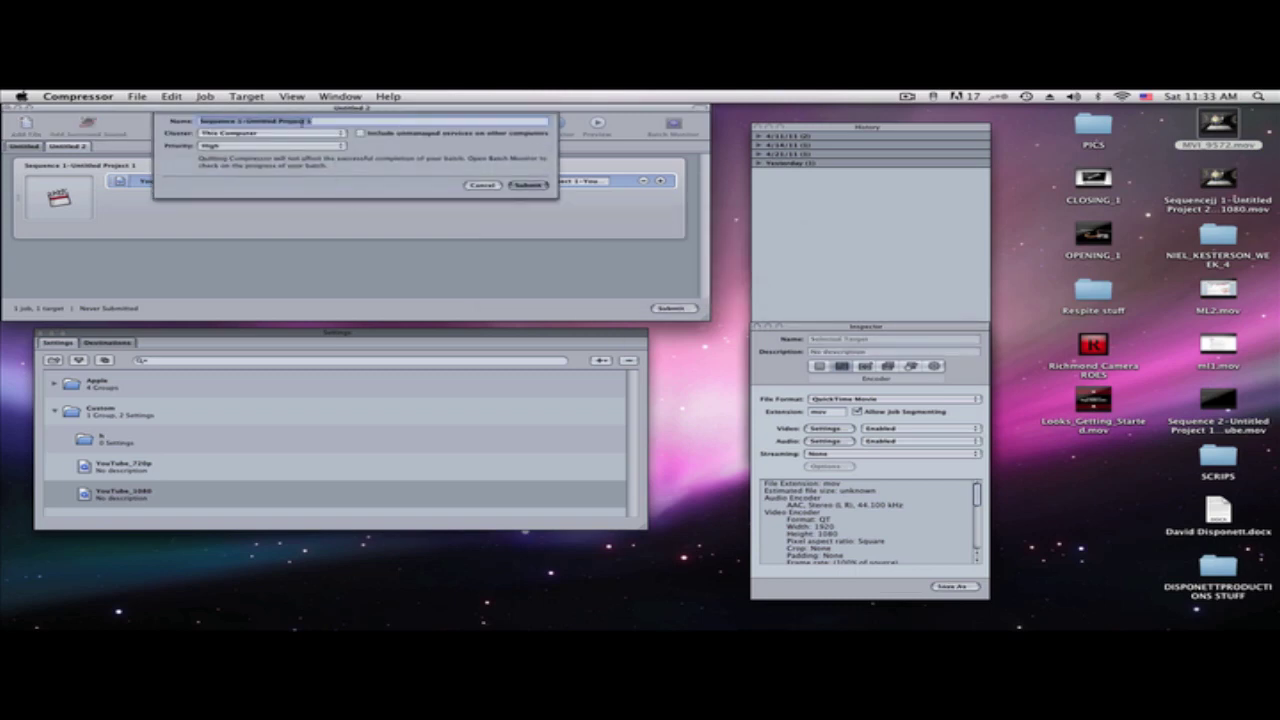
click(536, 185)
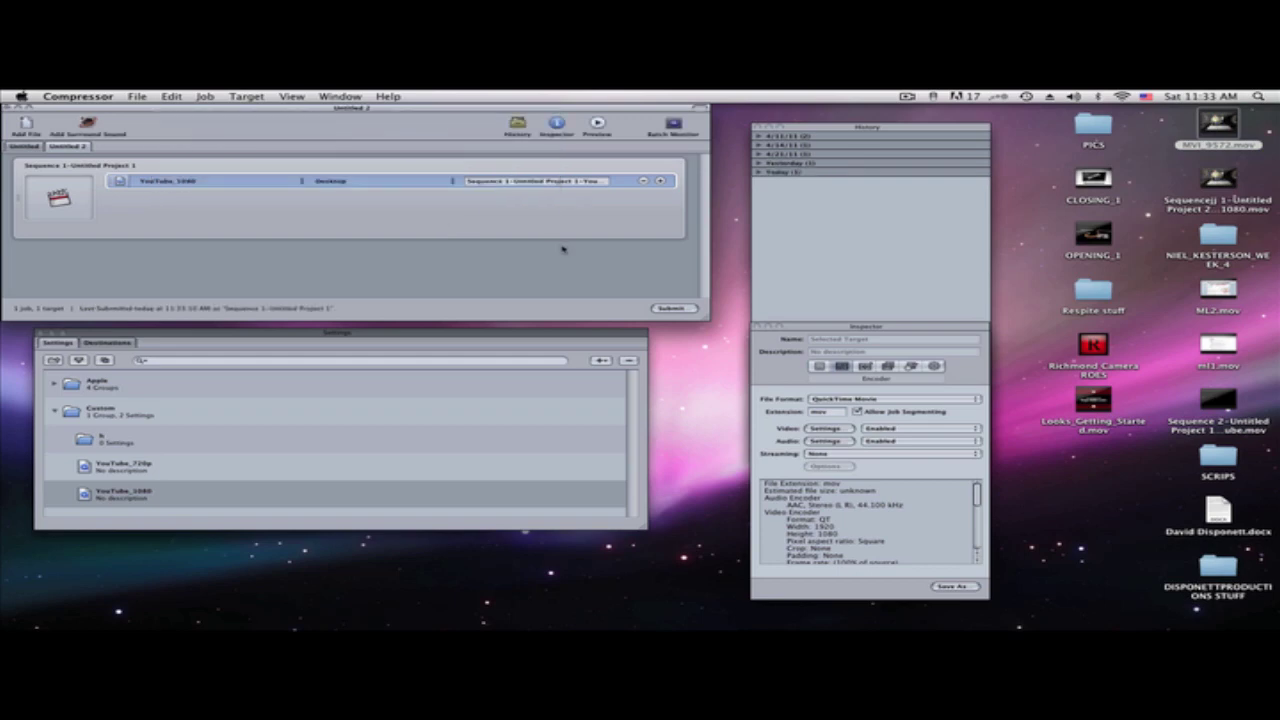
- Expand today's entries in the History window, and view the exported Sequence 1-Untitled Project 1-YouTube_1080.mov from the desktop, closing it when done
click(779, 173)
click(757, 173)
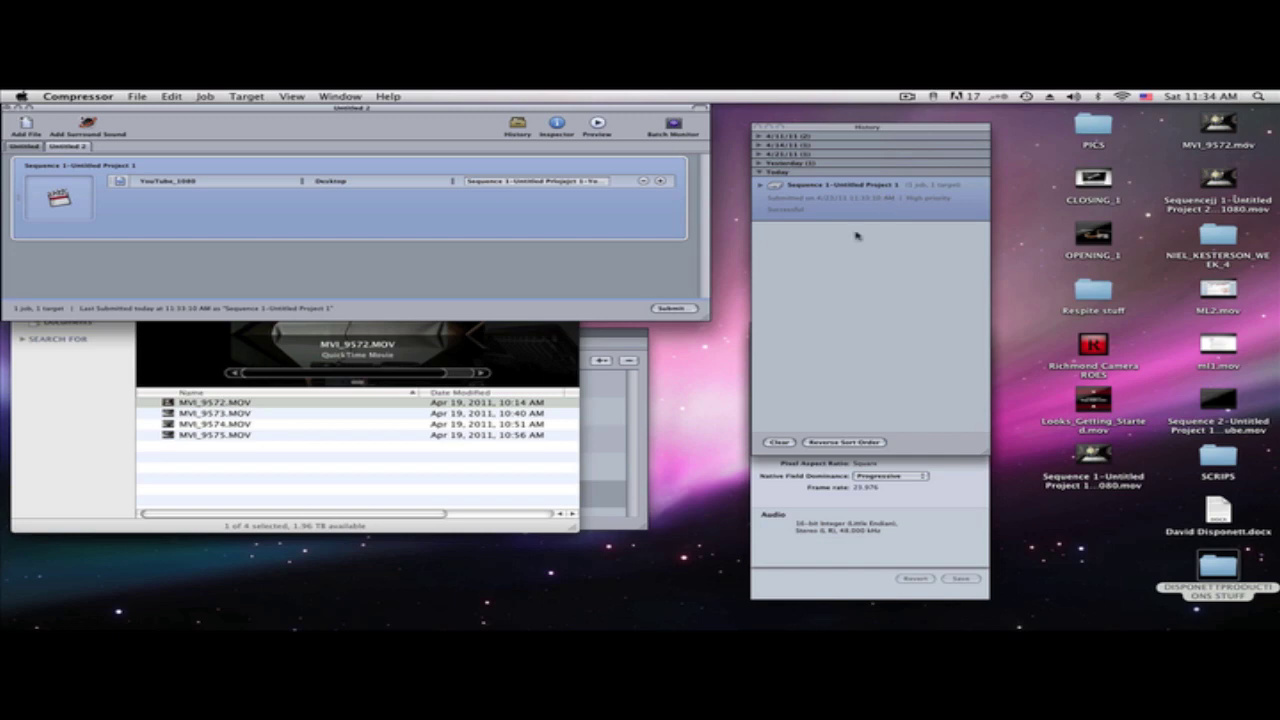
double_click(1093, 455)
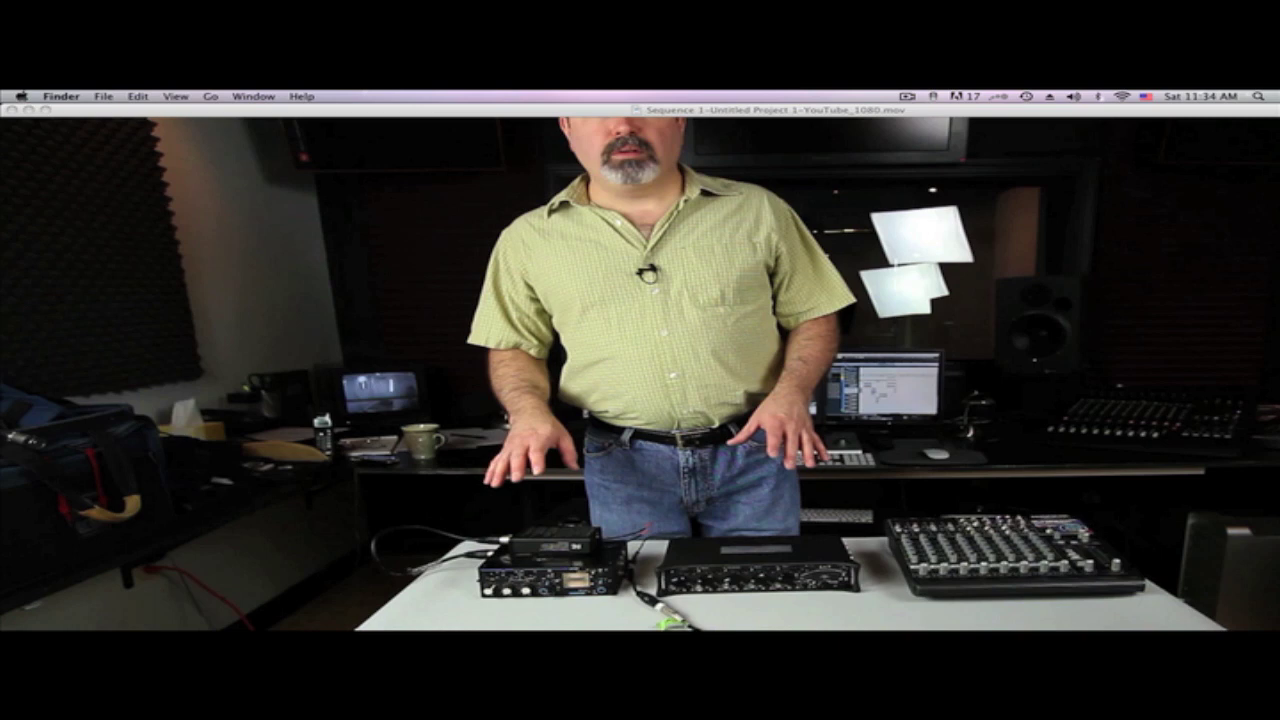
click(254, 316)
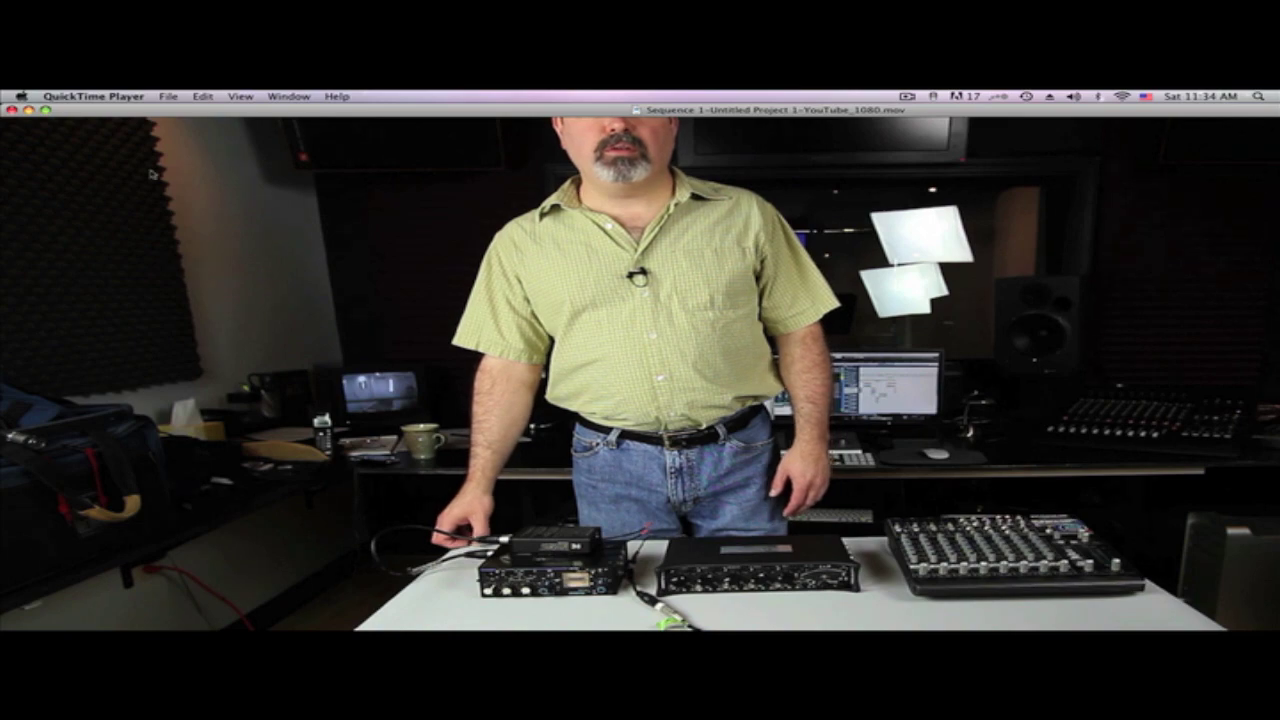
click(12, 110)
- View the original MVI_9572.MOV from the T2I_RAW folder for comparison, and close both the movie and the folder window
click(236, 452)
double_click(228, 405)
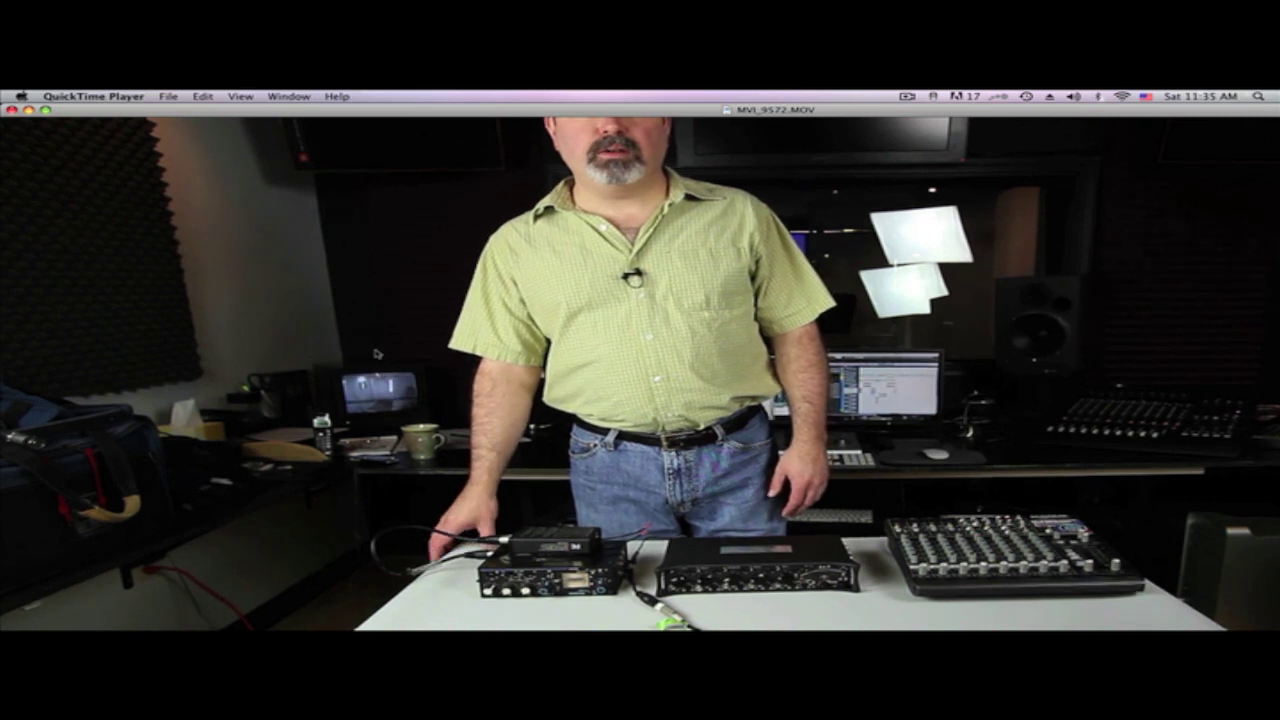
click(12, 110)
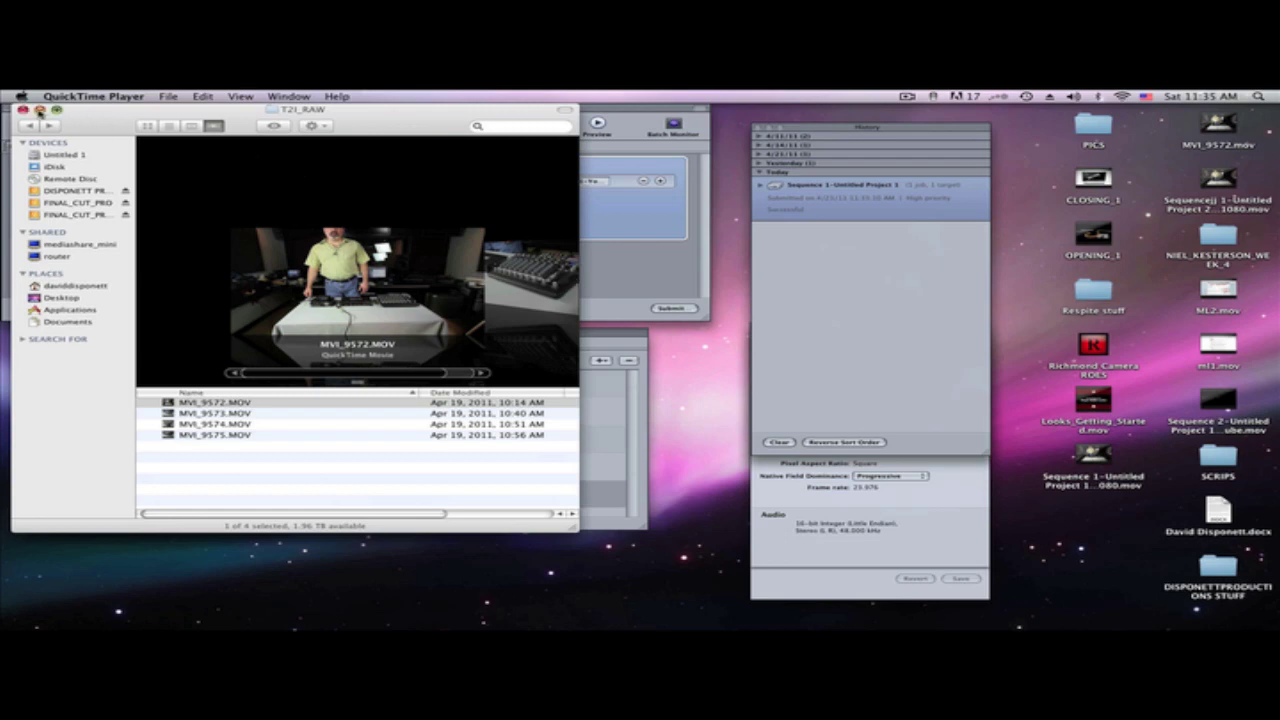
click(23, 110)
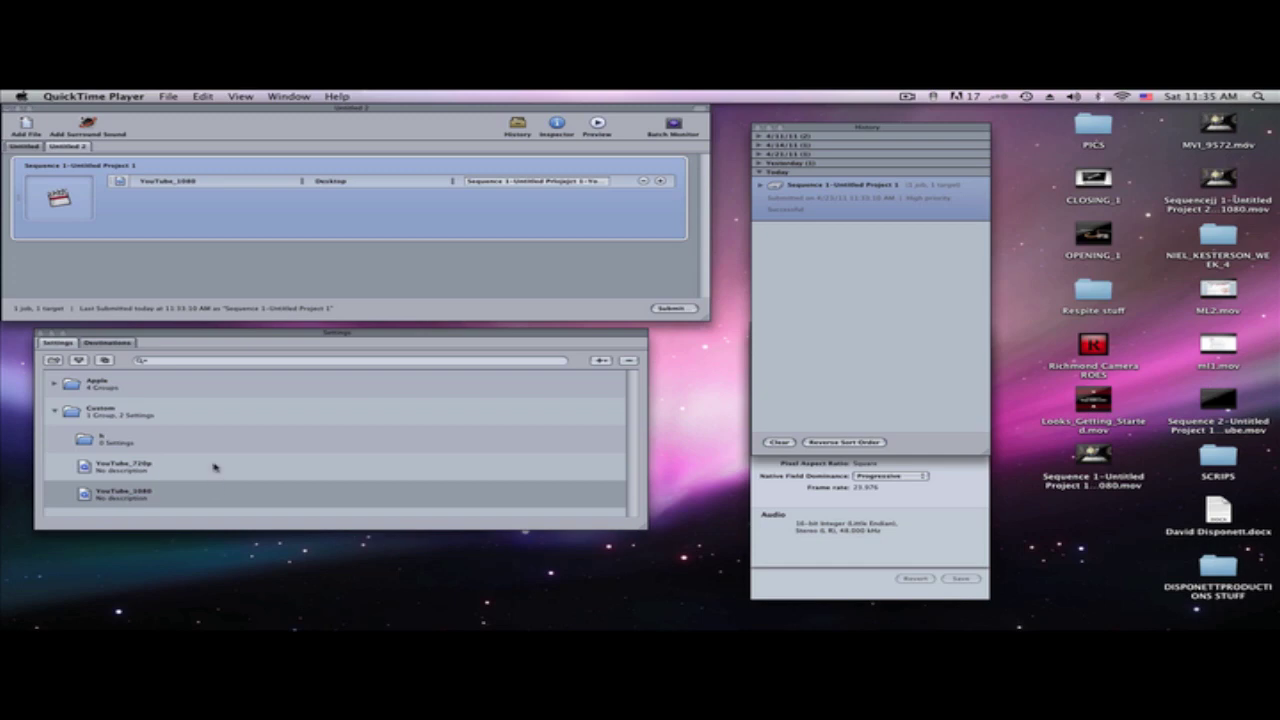
- Review the video compression settings of the YouTube_1080 setting without changing them, and move the Inspector clear of the History window
click(217, 468)
click(201, 472)
click(196, 490)
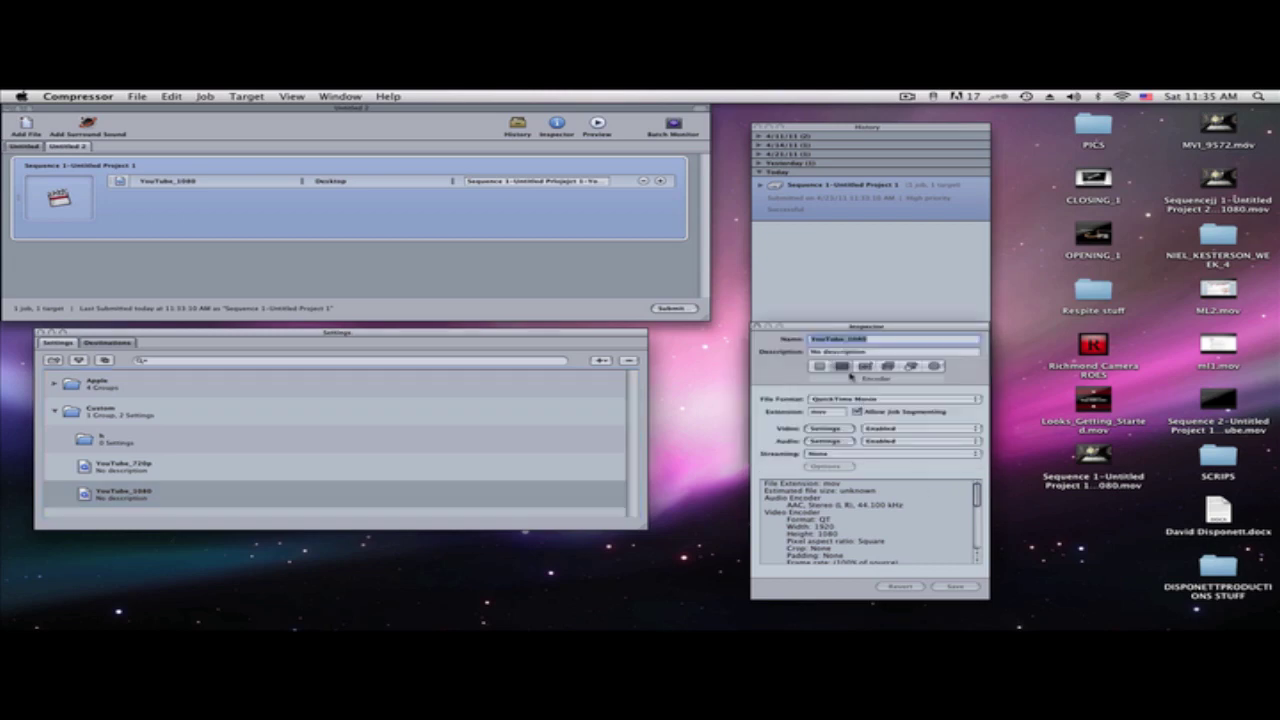
click(817, 367)
click(841, 366)
click(826, 429)
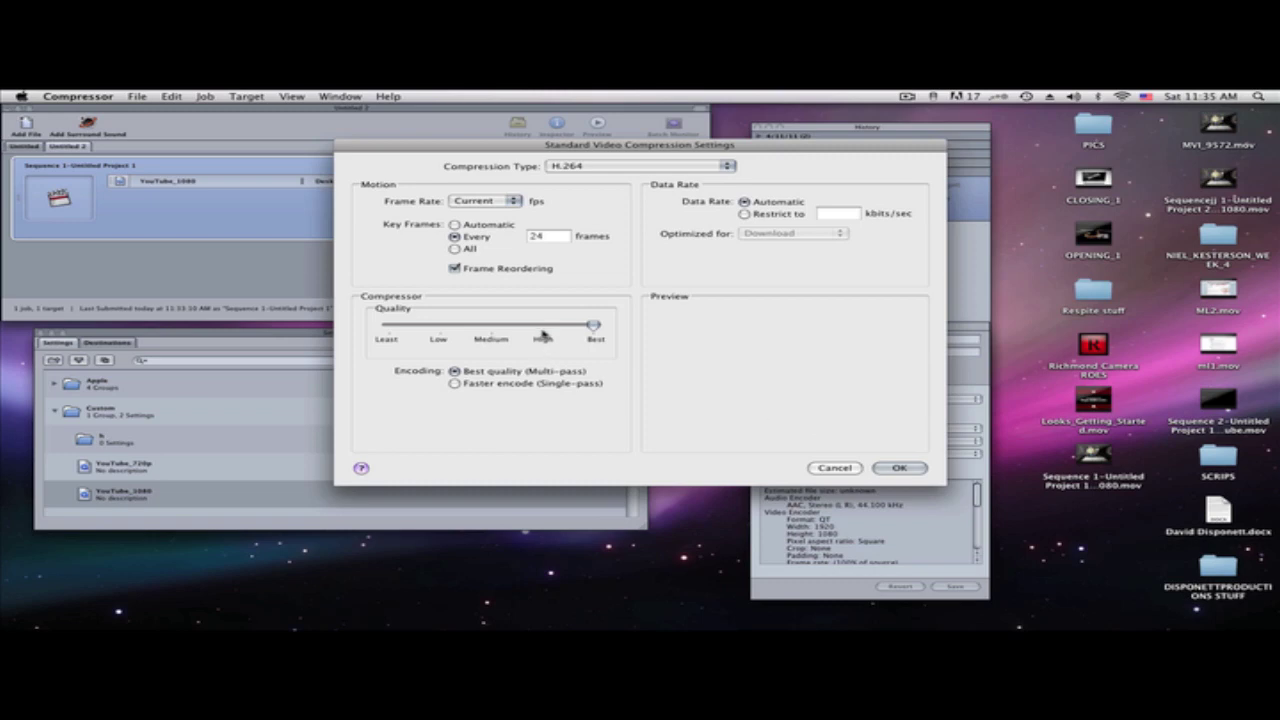
click(834, 468)
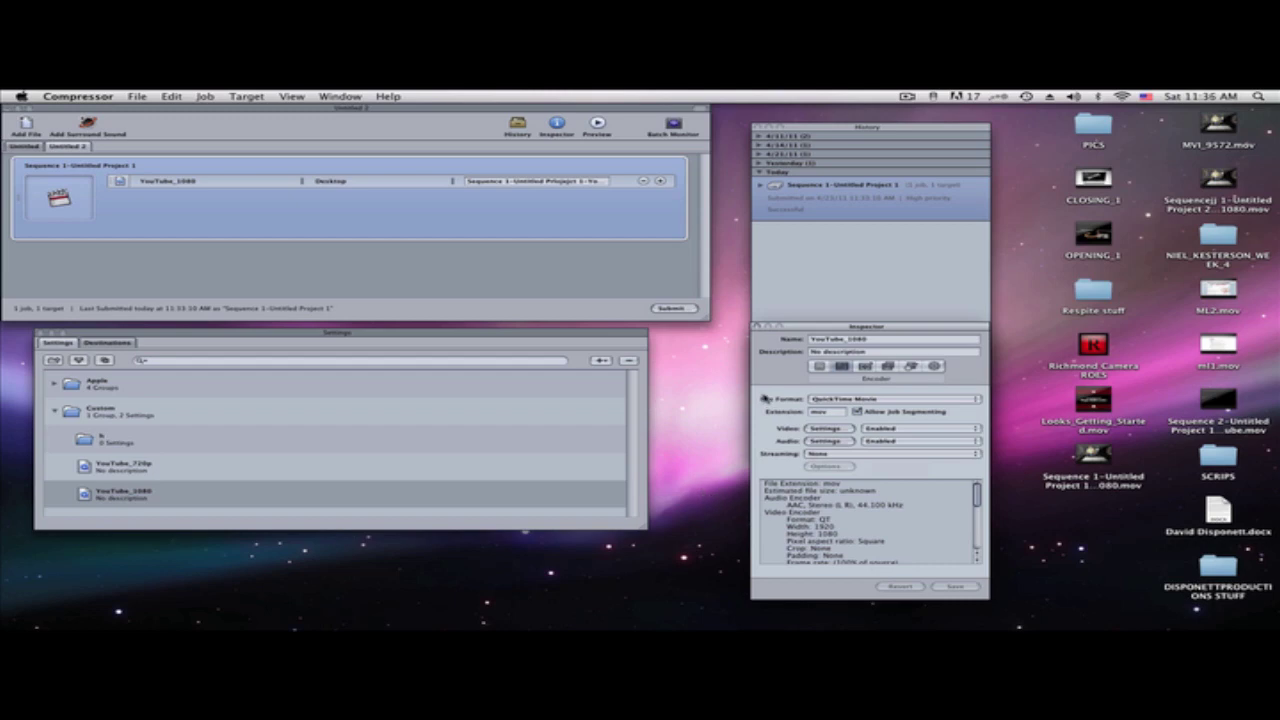
drag(798, 328, 1080, 330)
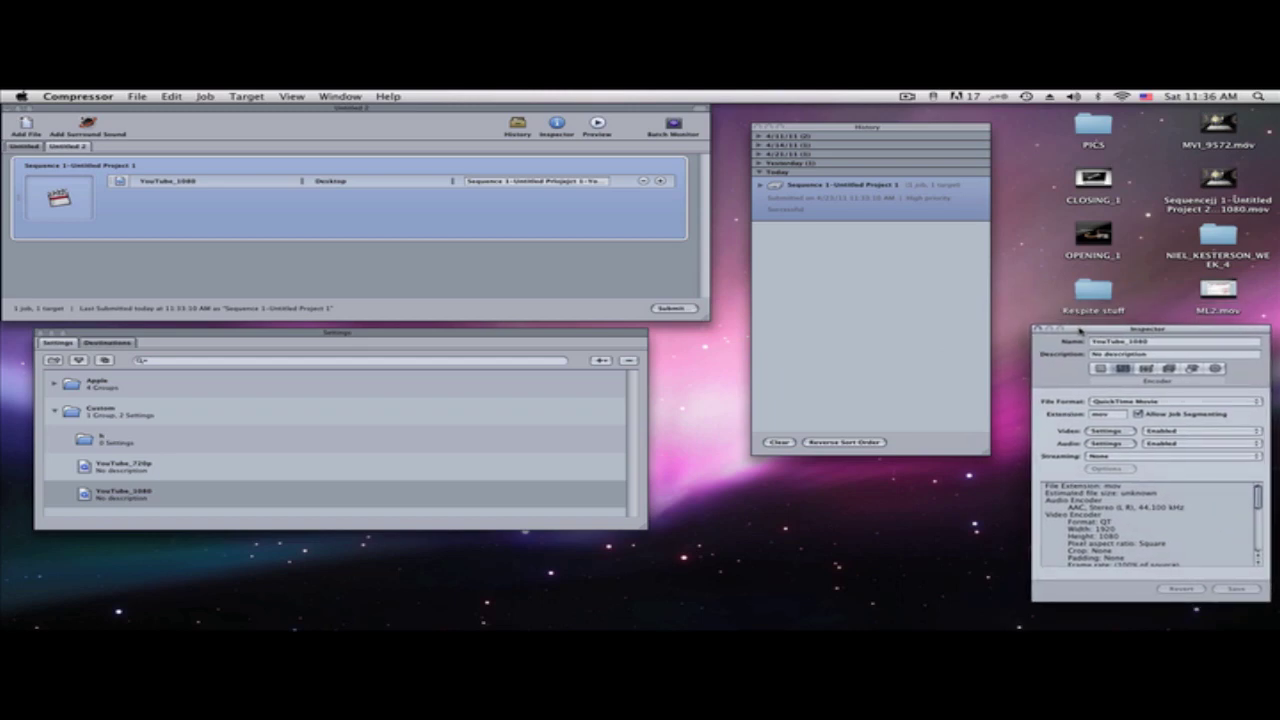